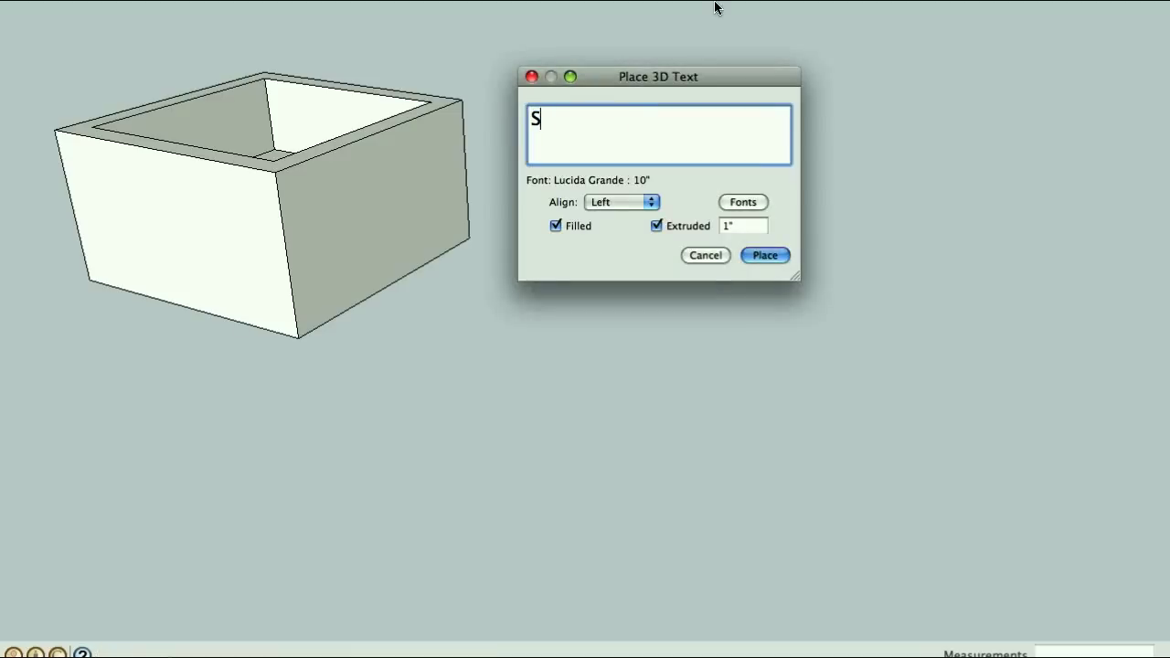
Step: Create 3D text reading 'Sketchup for Woodworkers' and place it beside the box
type("ketchup for Woodwo")
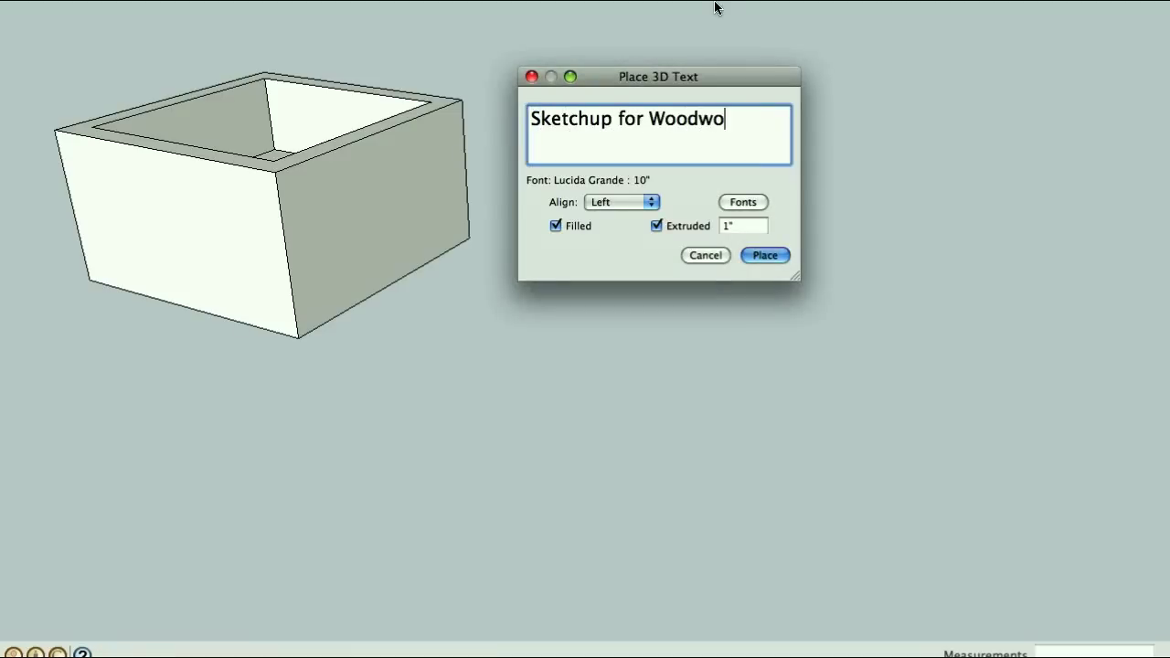
type("rkers")
left_click(766, 255)
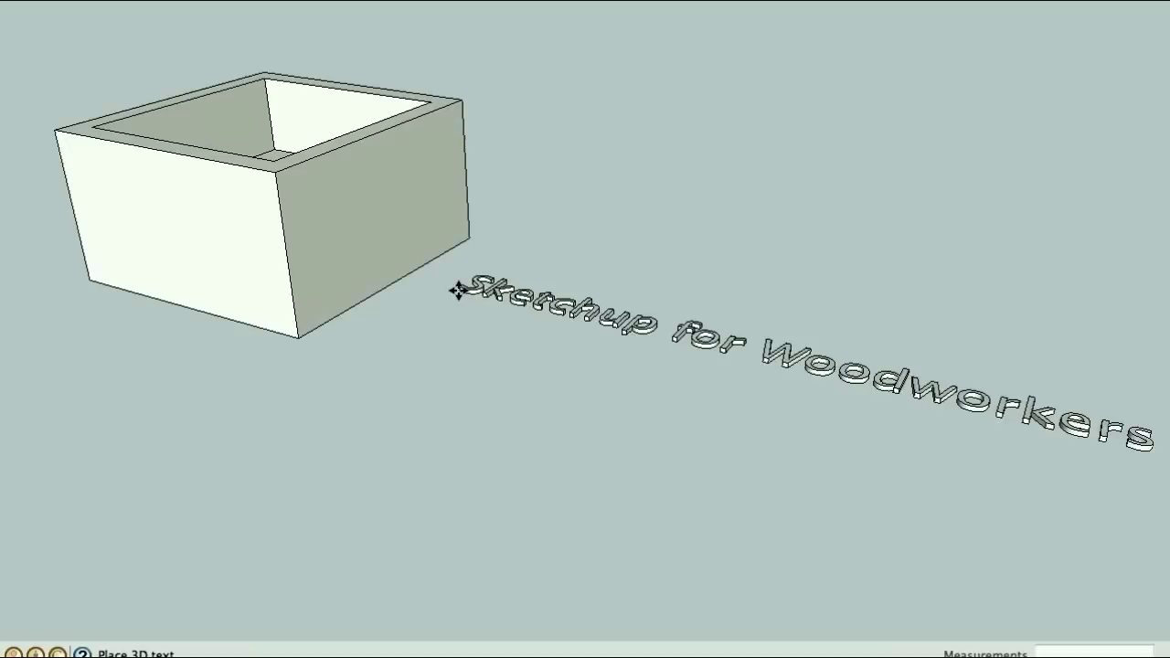
left_click(340, 342)
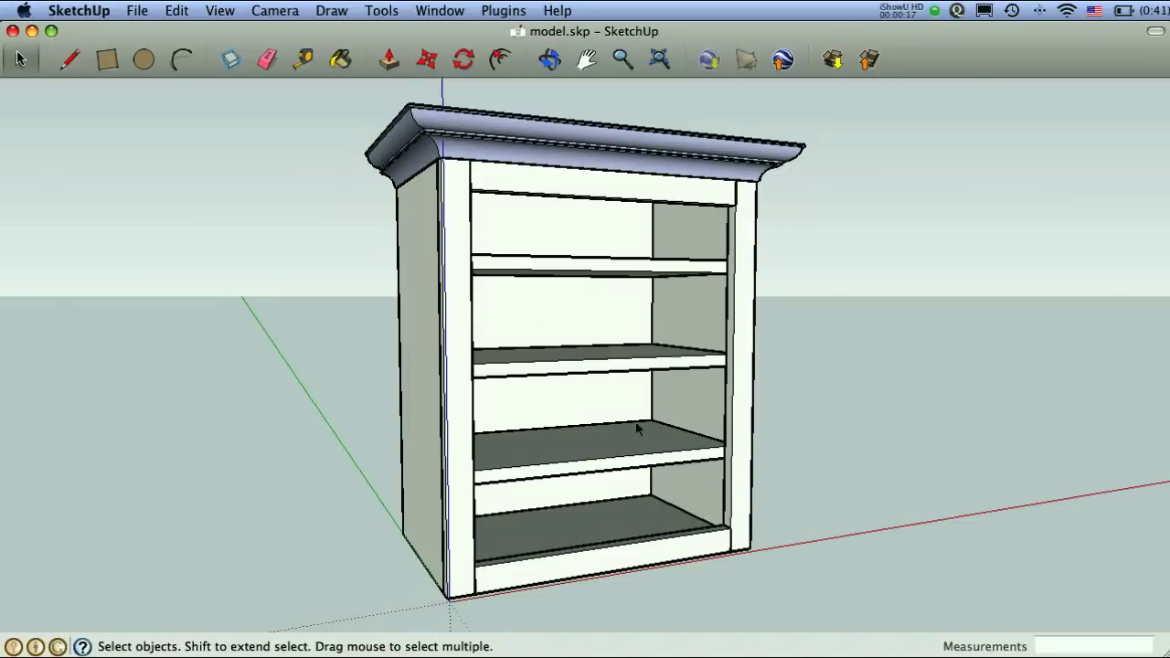
Step: Create a guide 3/4" out from the bookshelf's lower side wall
middle_click_drag(801, 536, 569, 496)
middle_click_drag(737, 541, 754, 521)
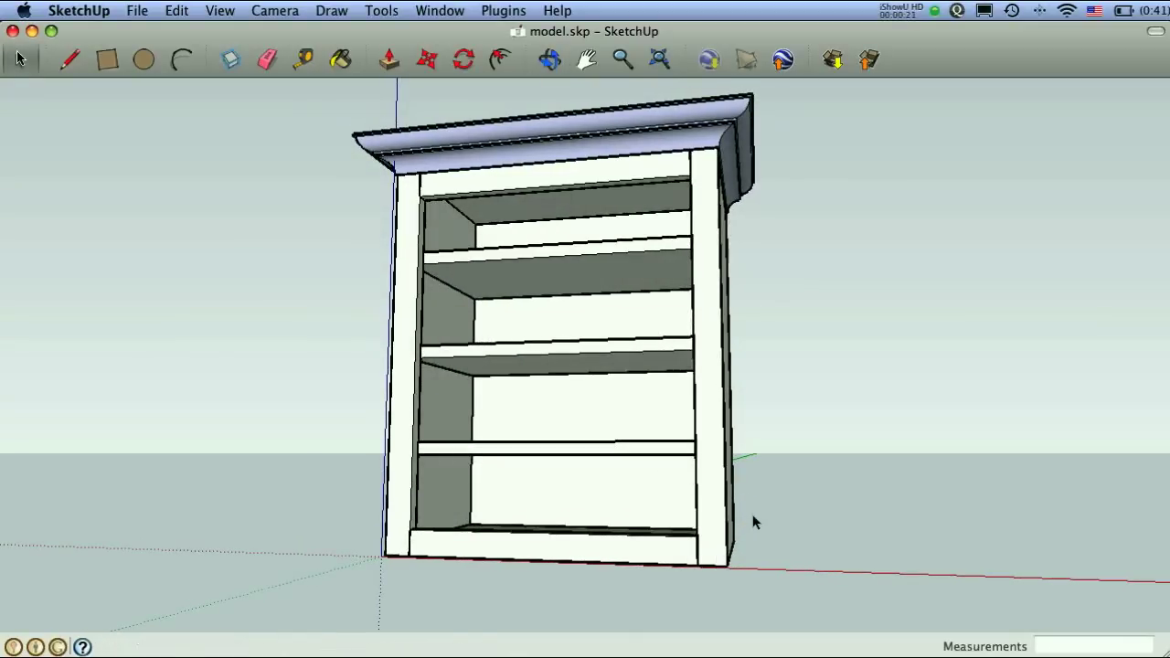
scroll(741, 548, "up", 10)
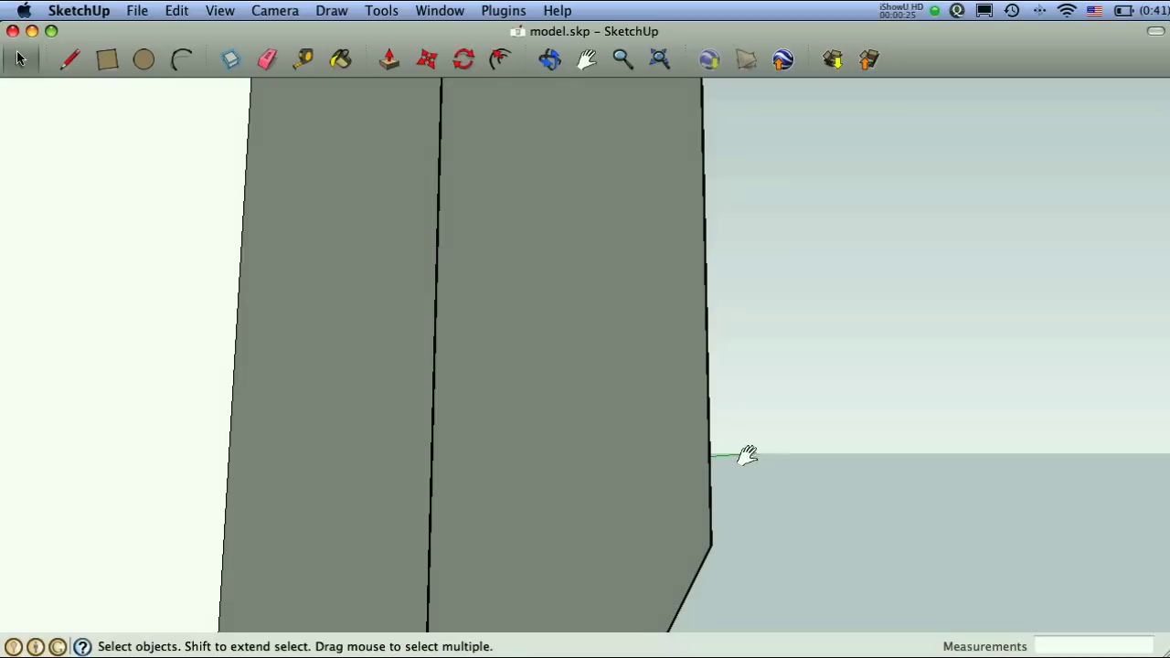
middle_click_drag(747, 455, 770, 473)
middle_click_drag(716, 557, 696, 484)
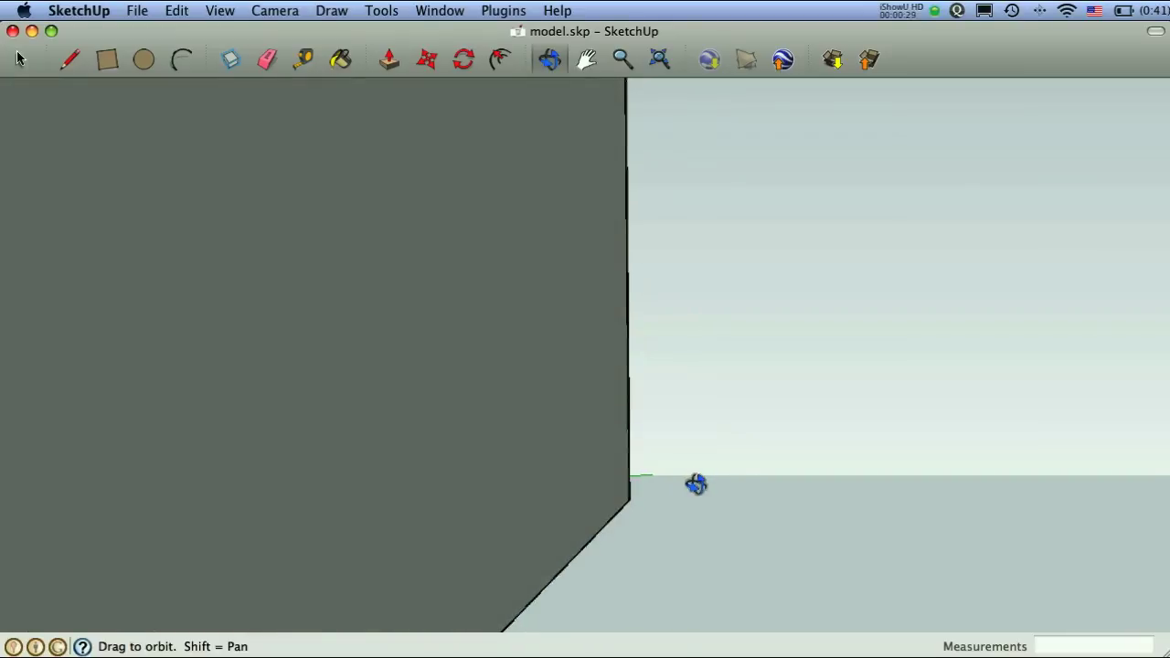
left_click(115, 65)
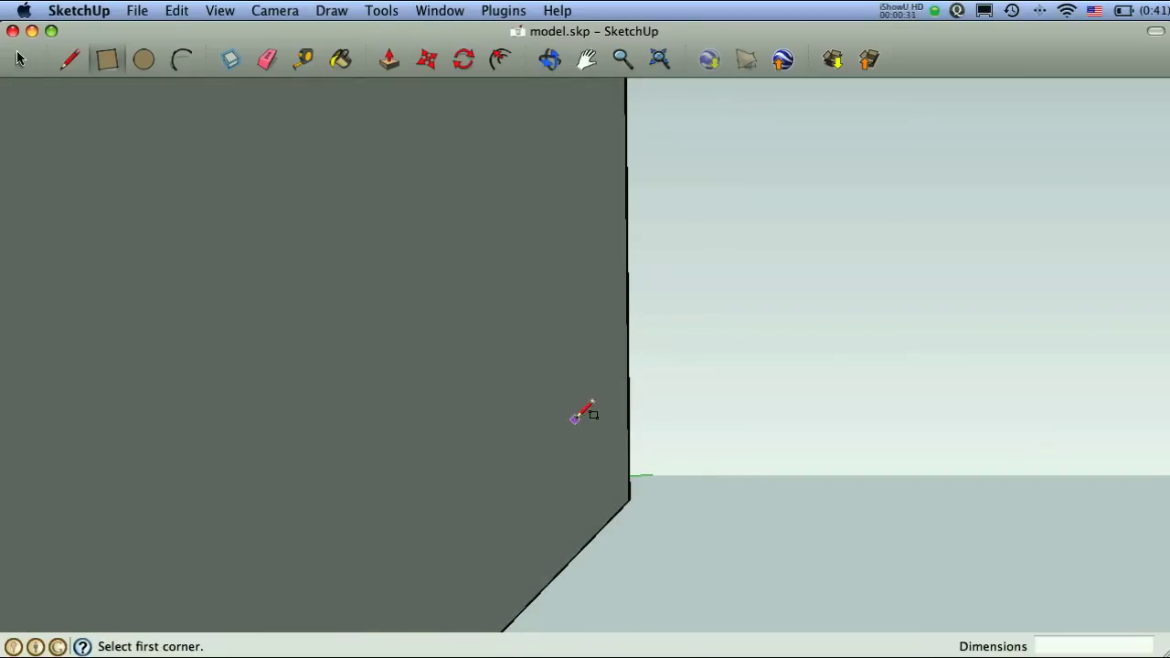
left_click(304, 62)
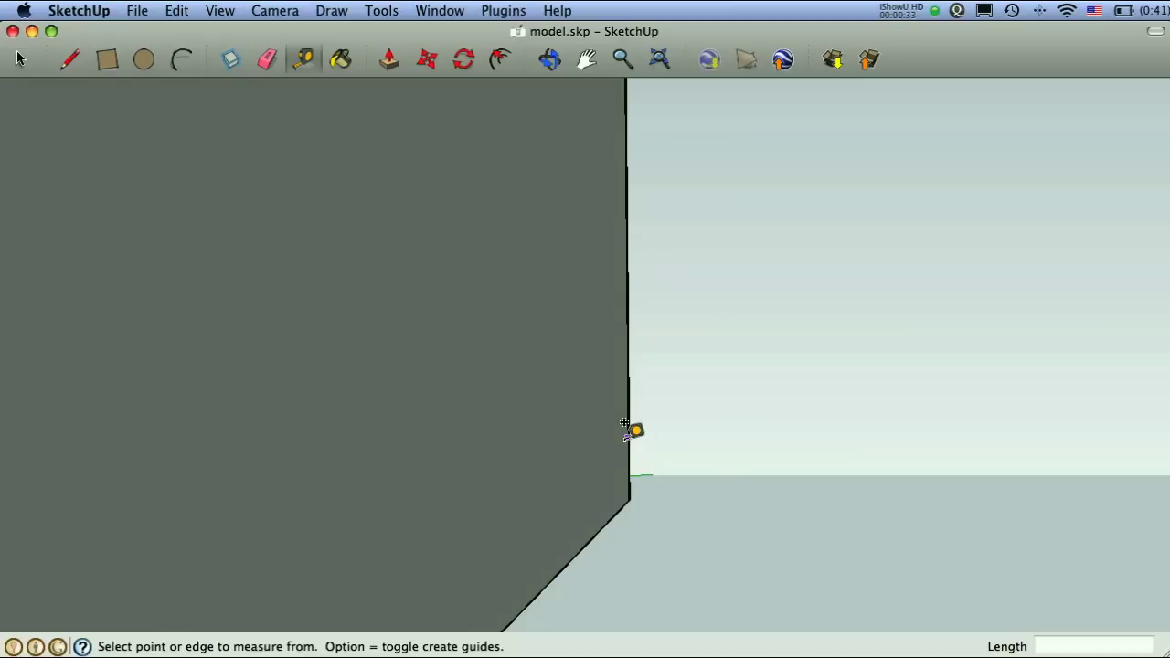
left_click(626, 423)
type("3")
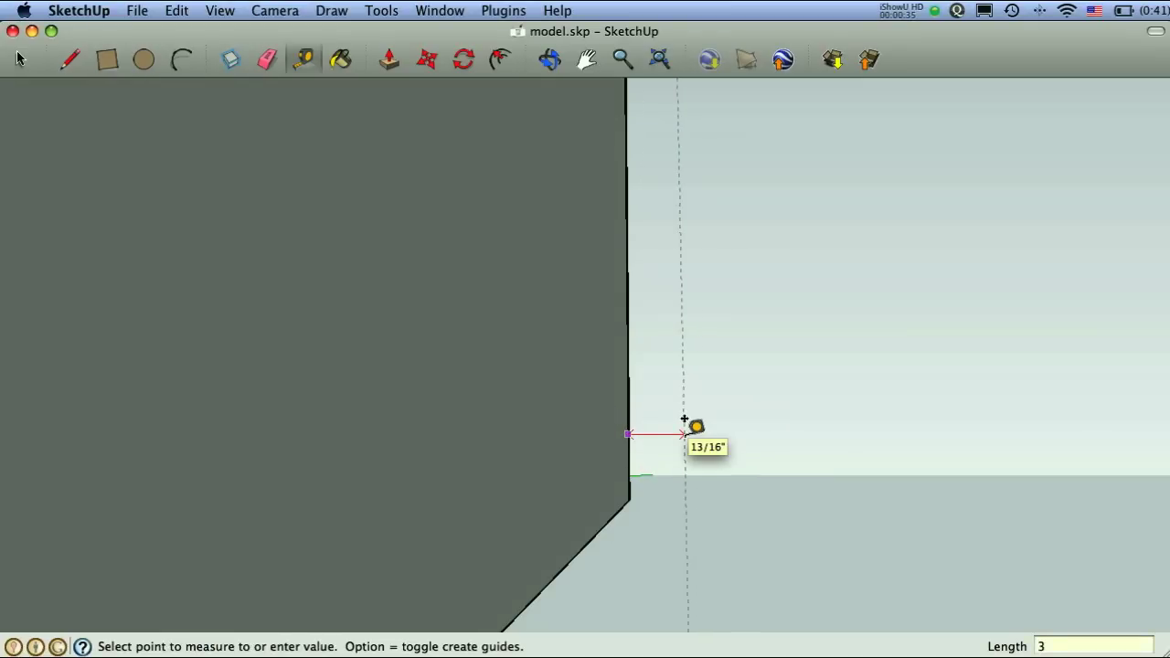
type("/4")
key("Return")
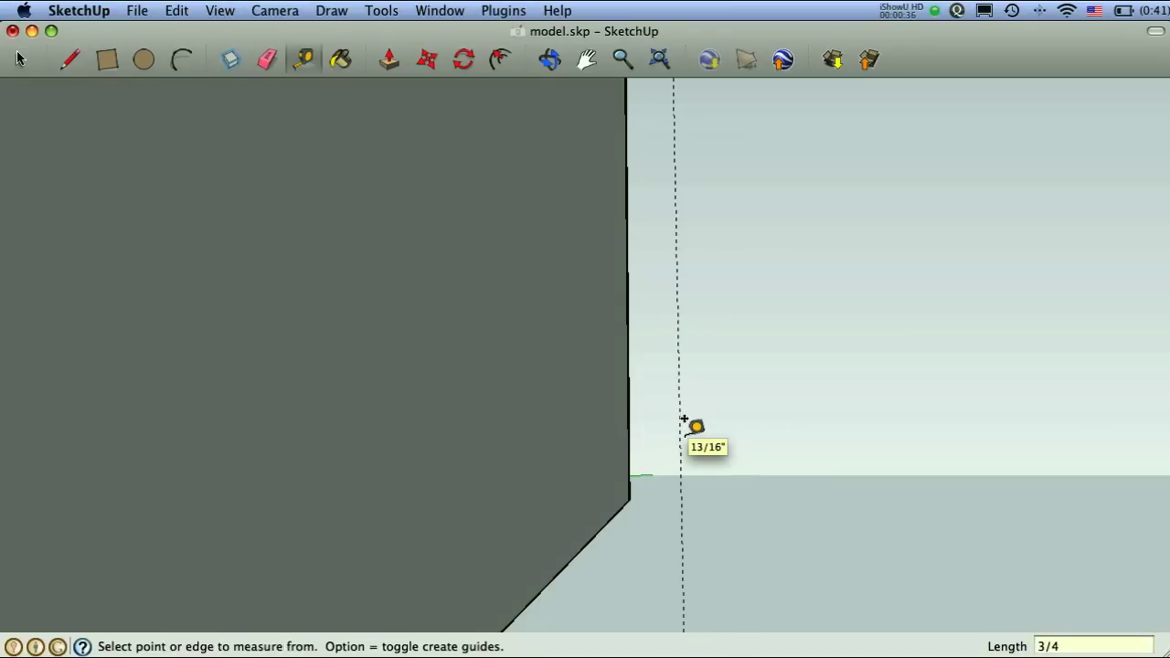
Step: Draw a narrow rectangle from the wall's bottom corner up to the guide
left_click(103, 63)
left_click(628, 499)
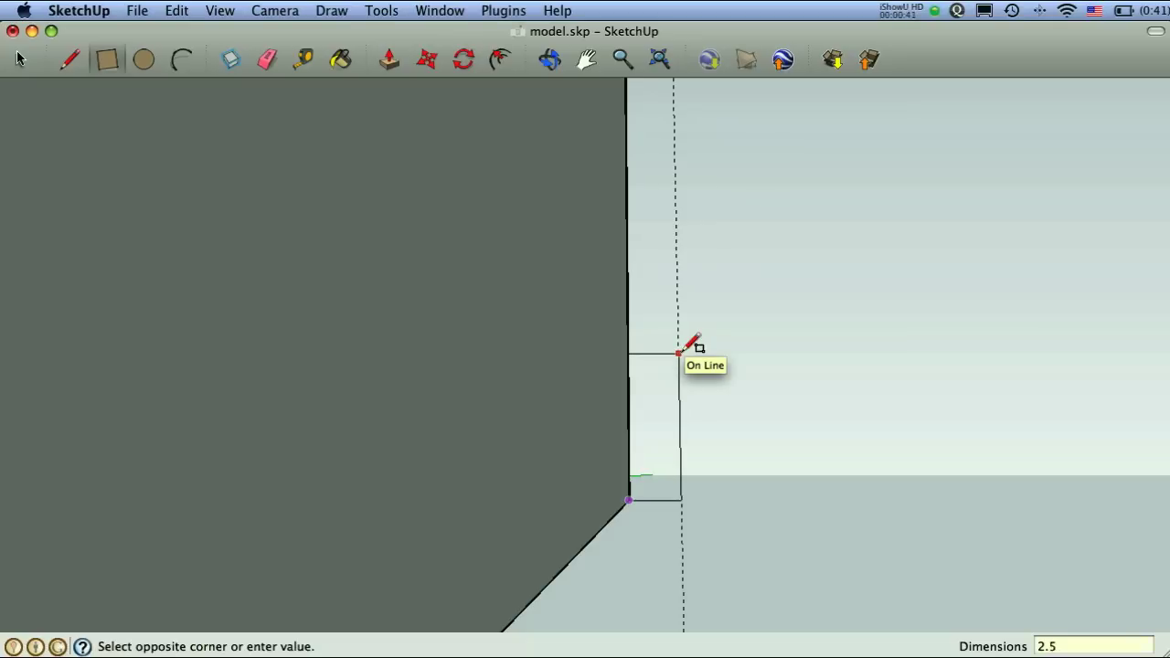
left_click(678, 353)
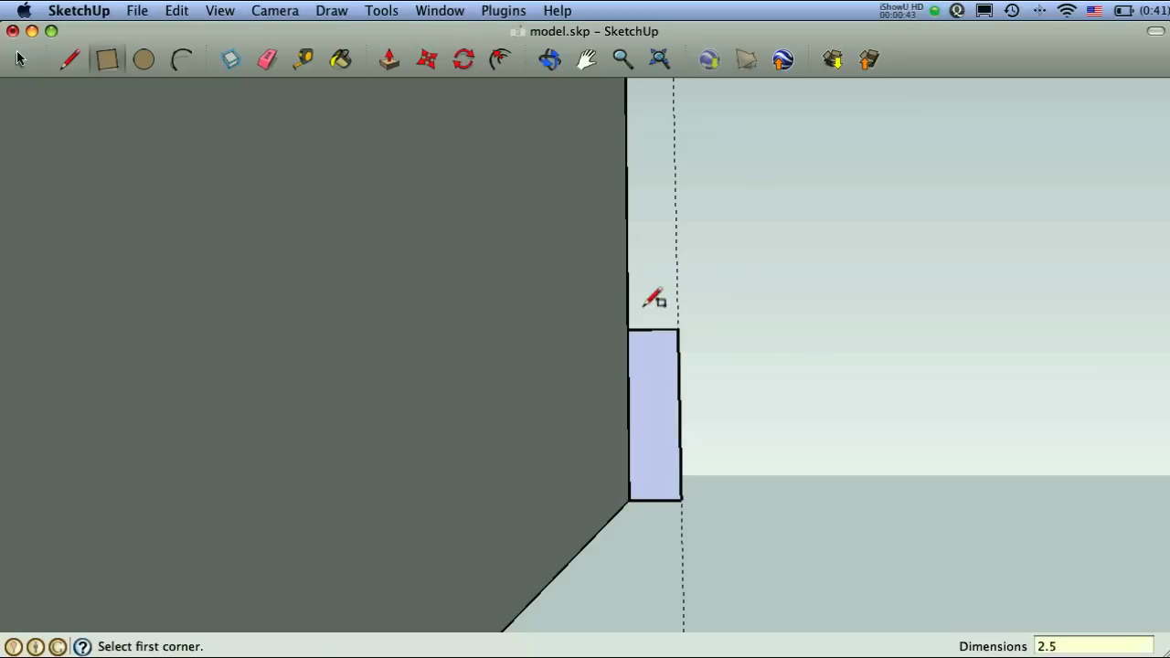
Step: Draw a rounded arc curving up from the rectangle's top outer corner
left_click(182, 58)
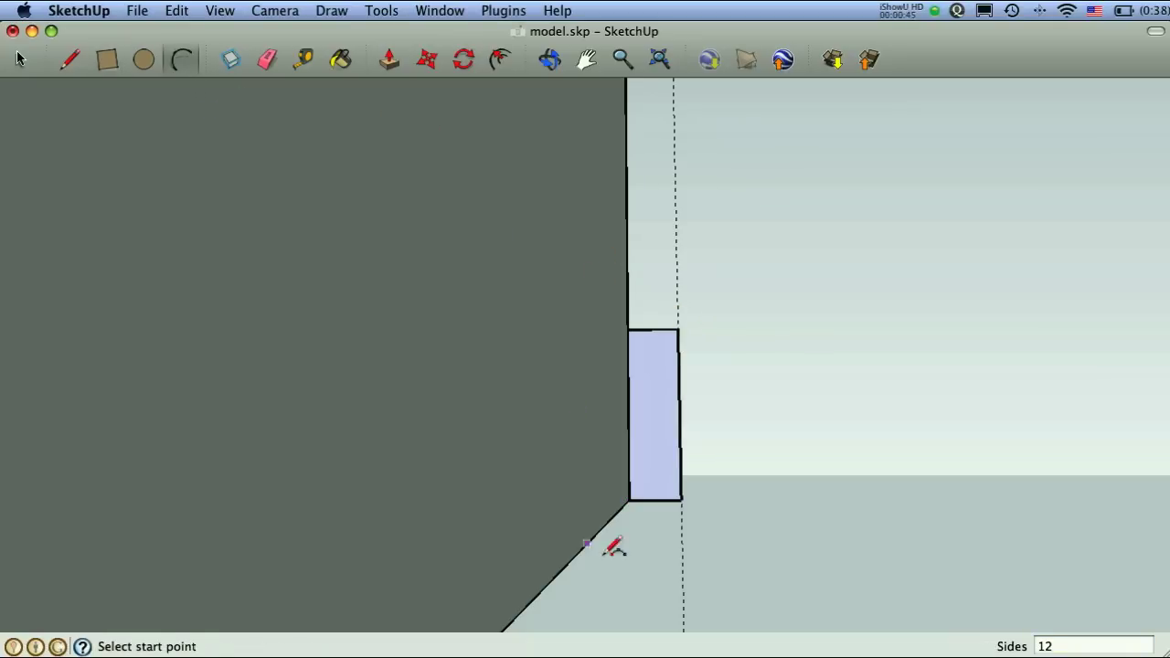
scroll(676, 357, "up", 3)
scroll(678, 356, "up", 2)
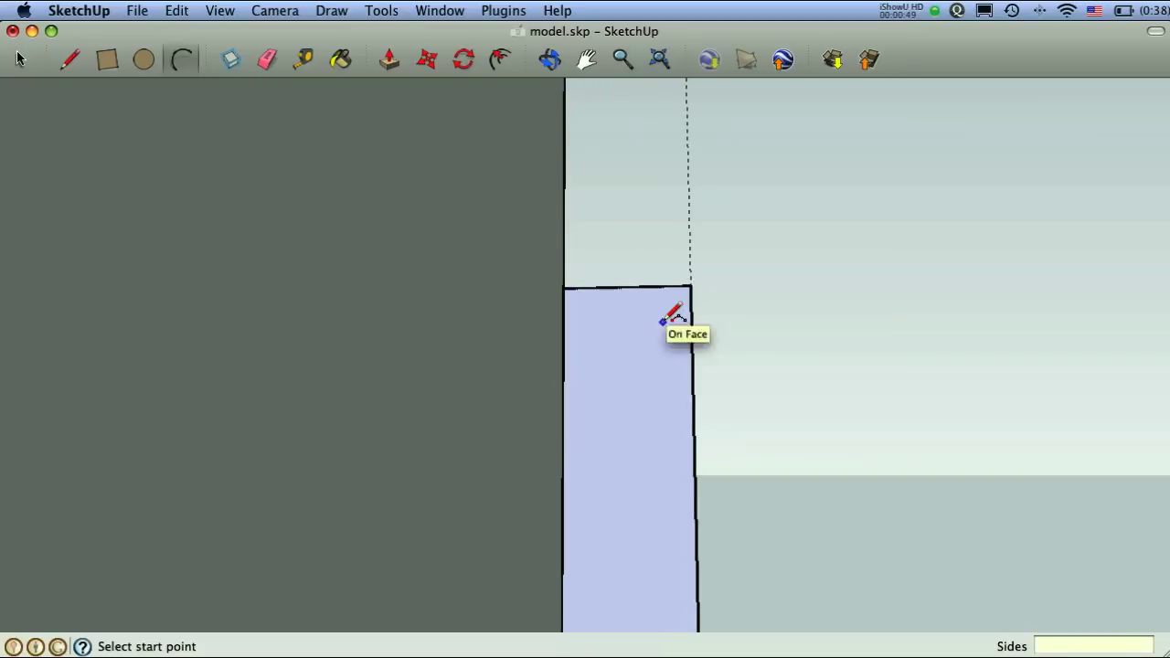
middle_click_drag(663, 318, 687, 452, "shift")
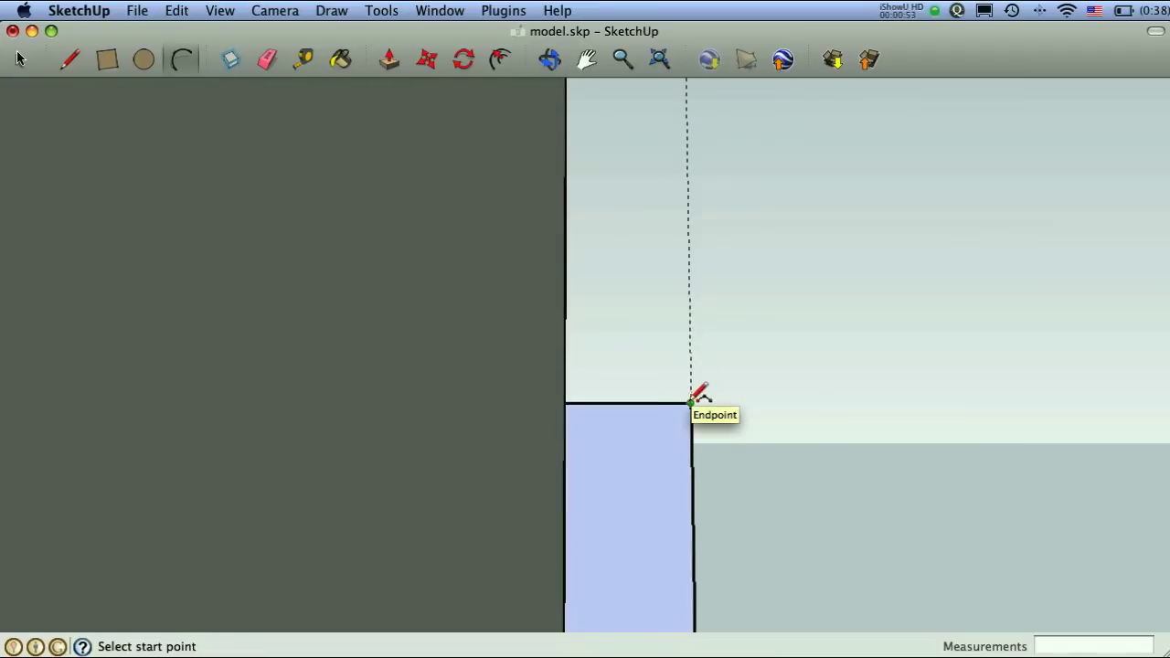
left_click(690, 402)
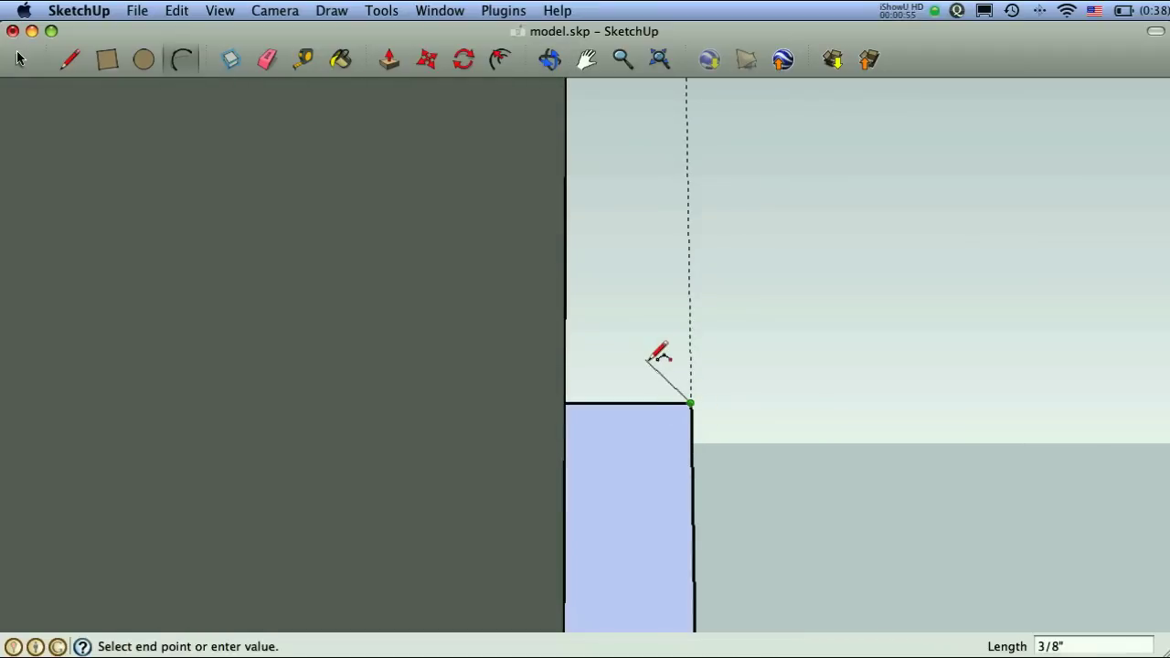
left_click(647, 358)
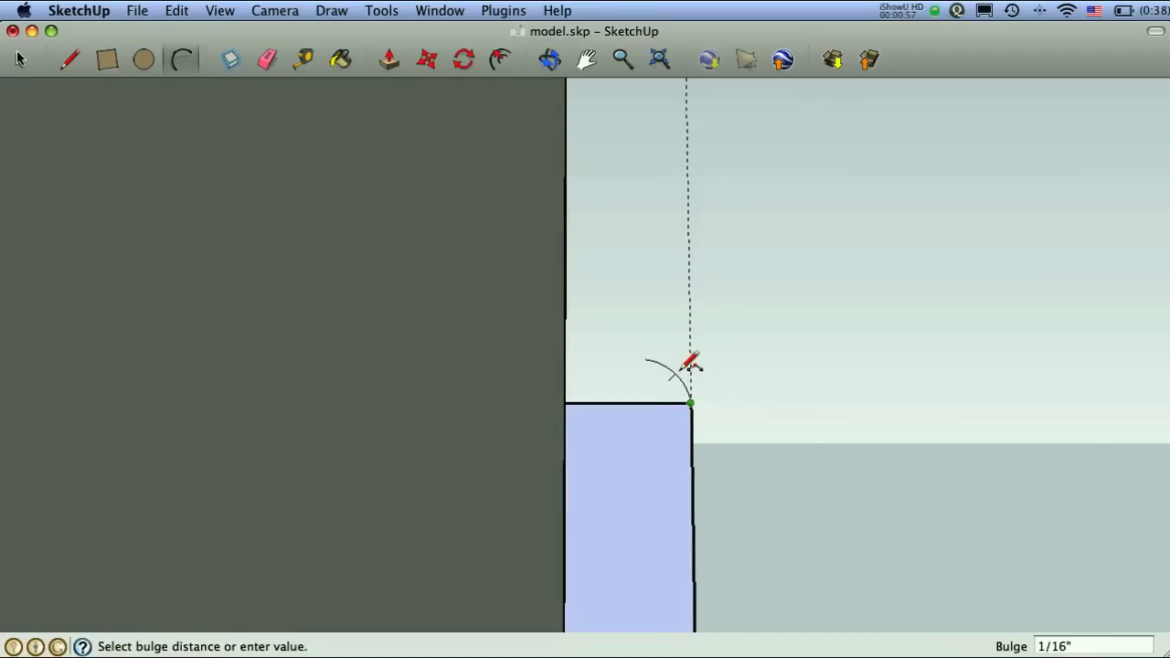
left_click(691, 367)
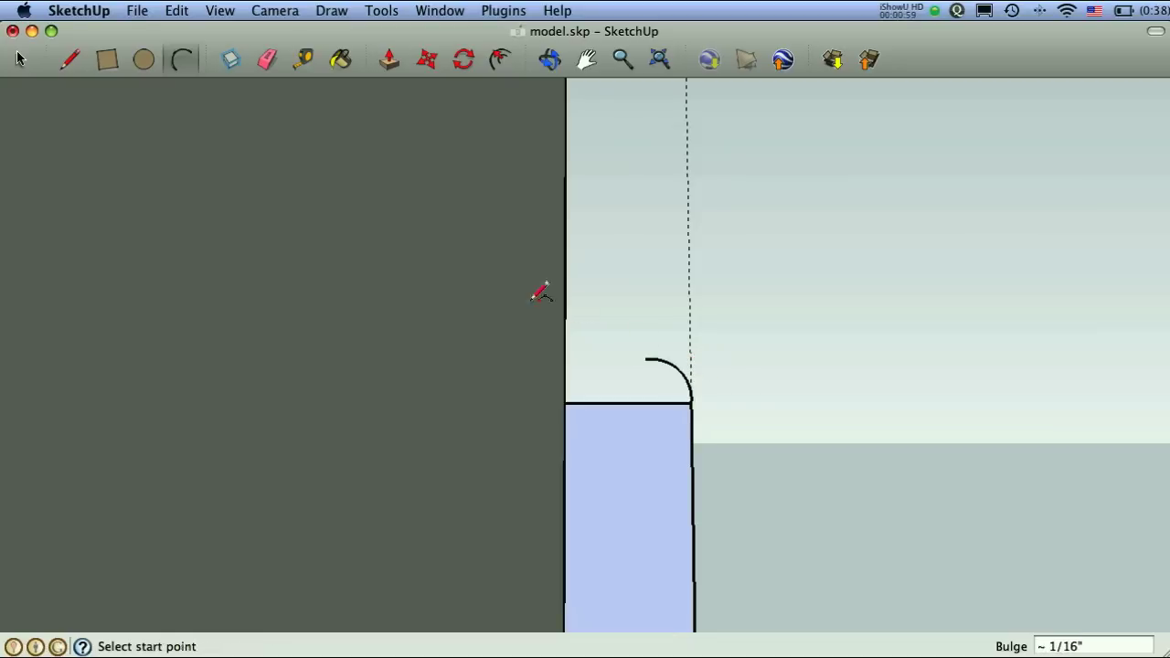
Step: Draw two further tangent arcs toward the wall, then undo them
left_click(646, 359)
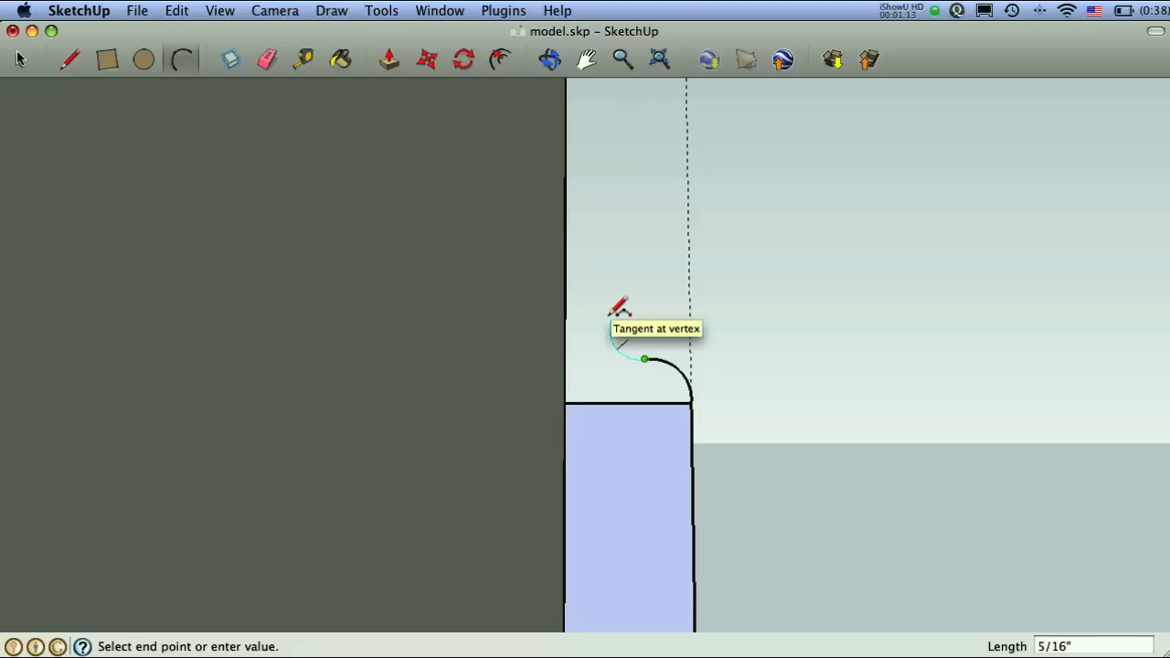
left_click(610, 317)
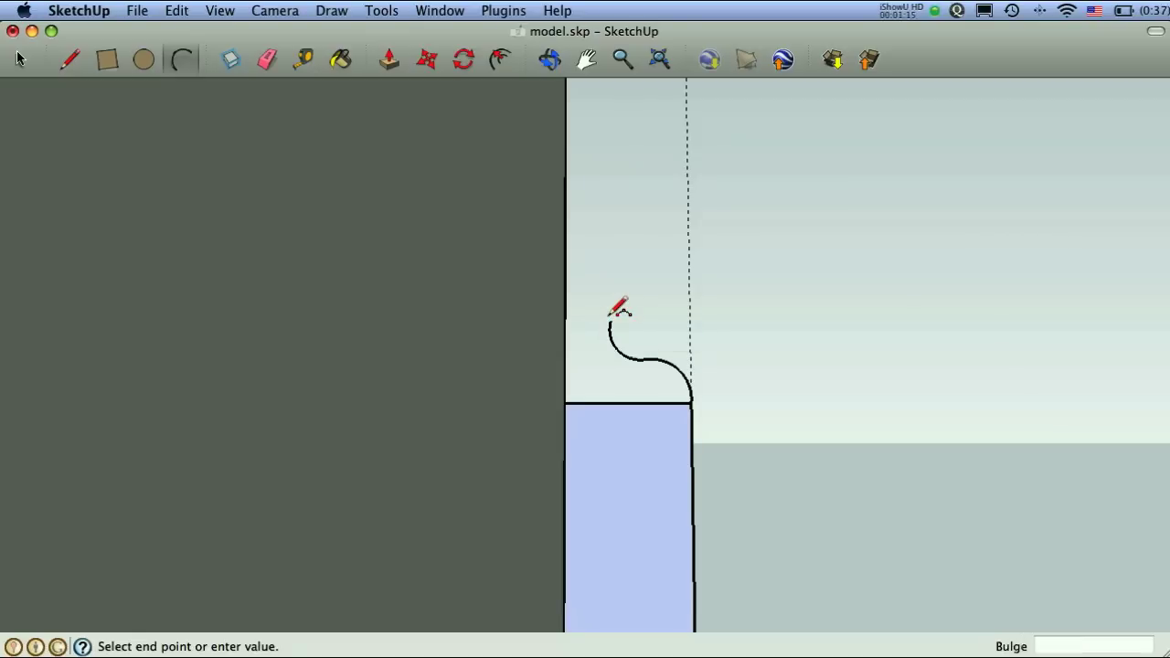
left_click(610, 316)
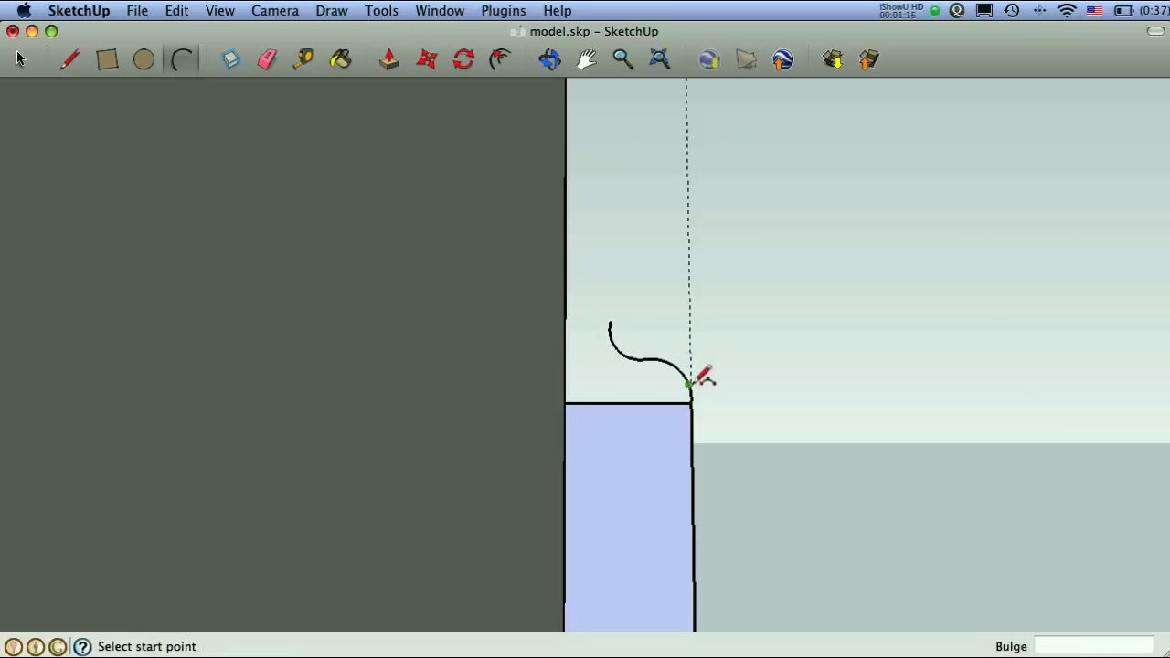
left_click(609, 324)
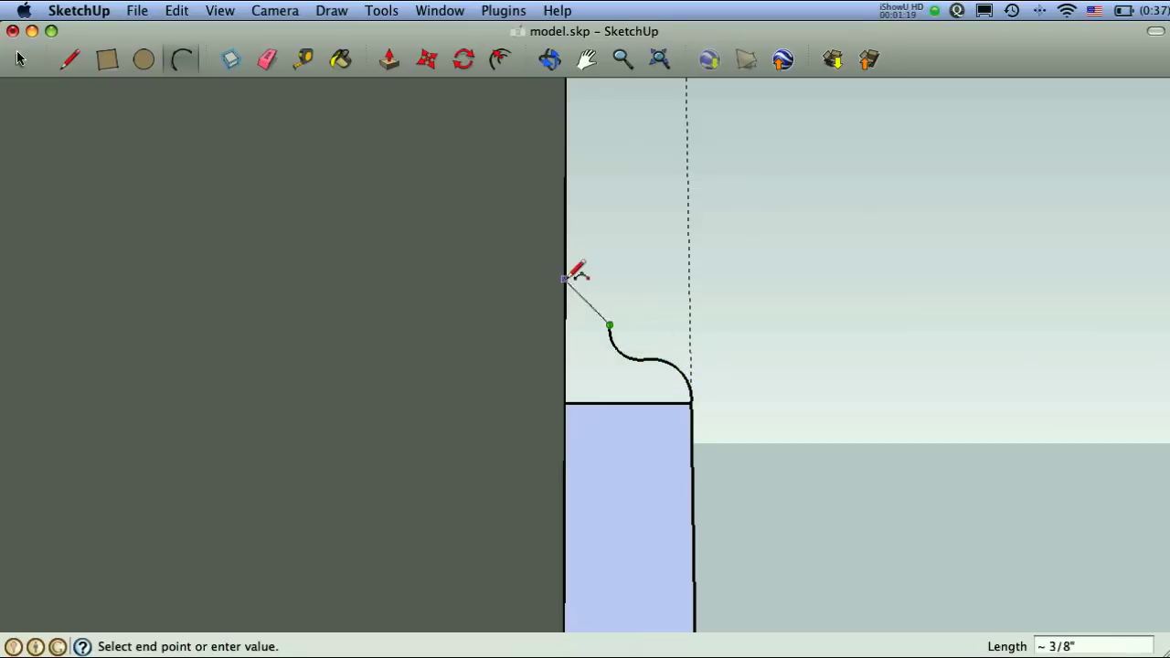
left_click(567, 279)
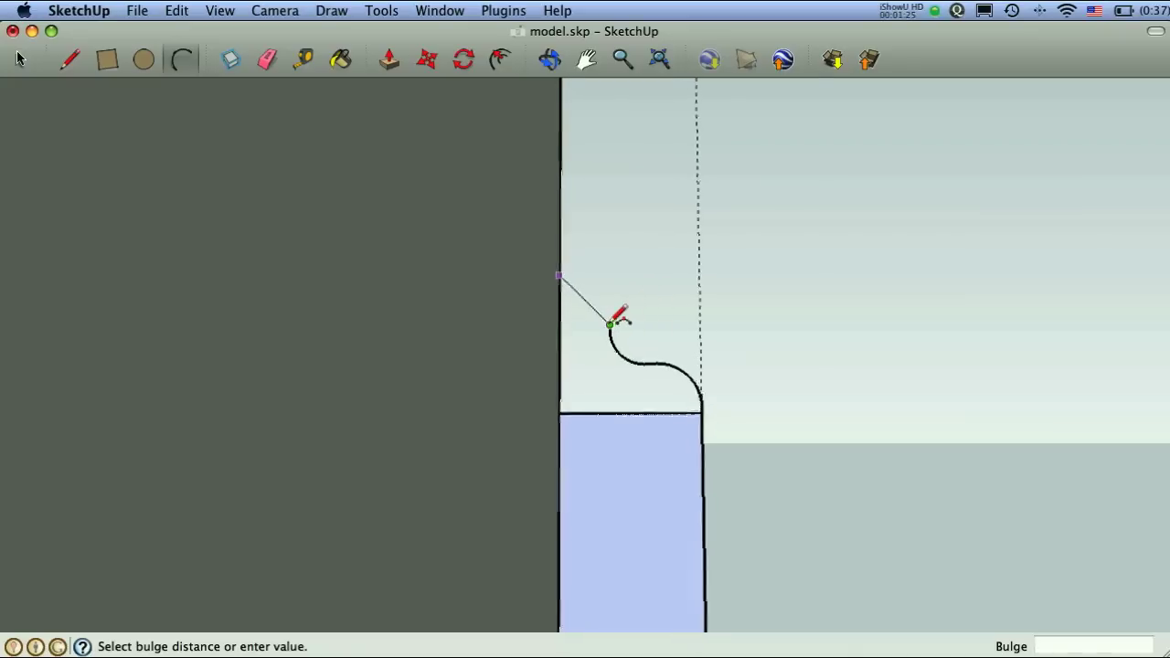
scroll(617, 319, "up", 5)
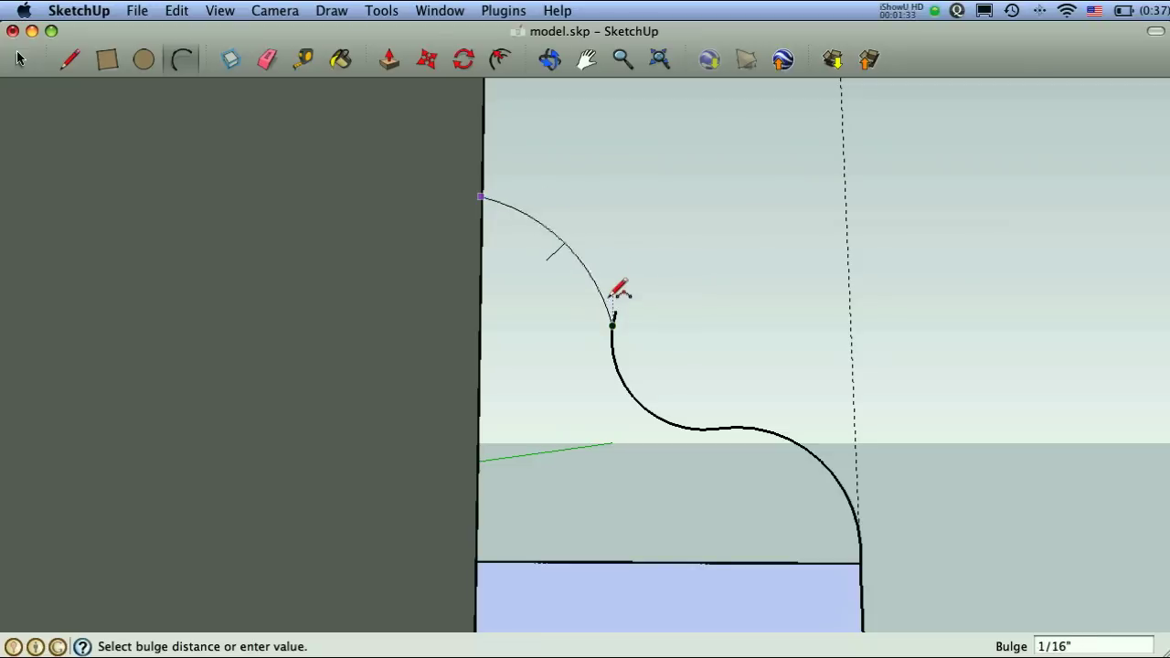
scroll(619, 301, "up", 4)
scroll(649, 299, "down", 3)
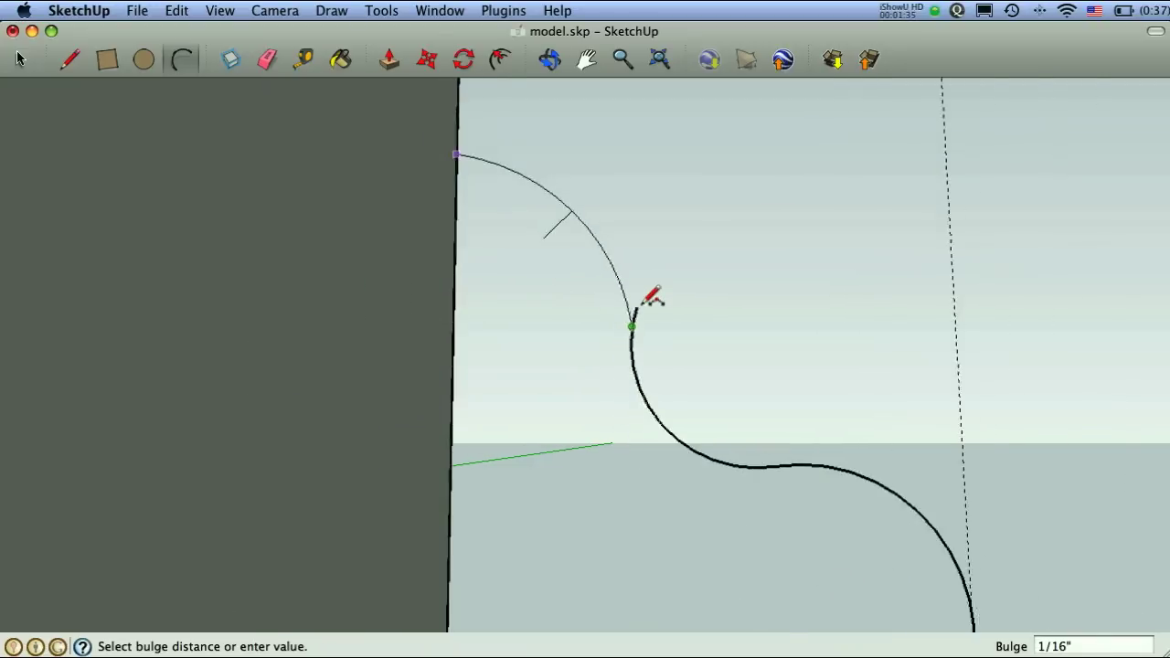
key("super+z")
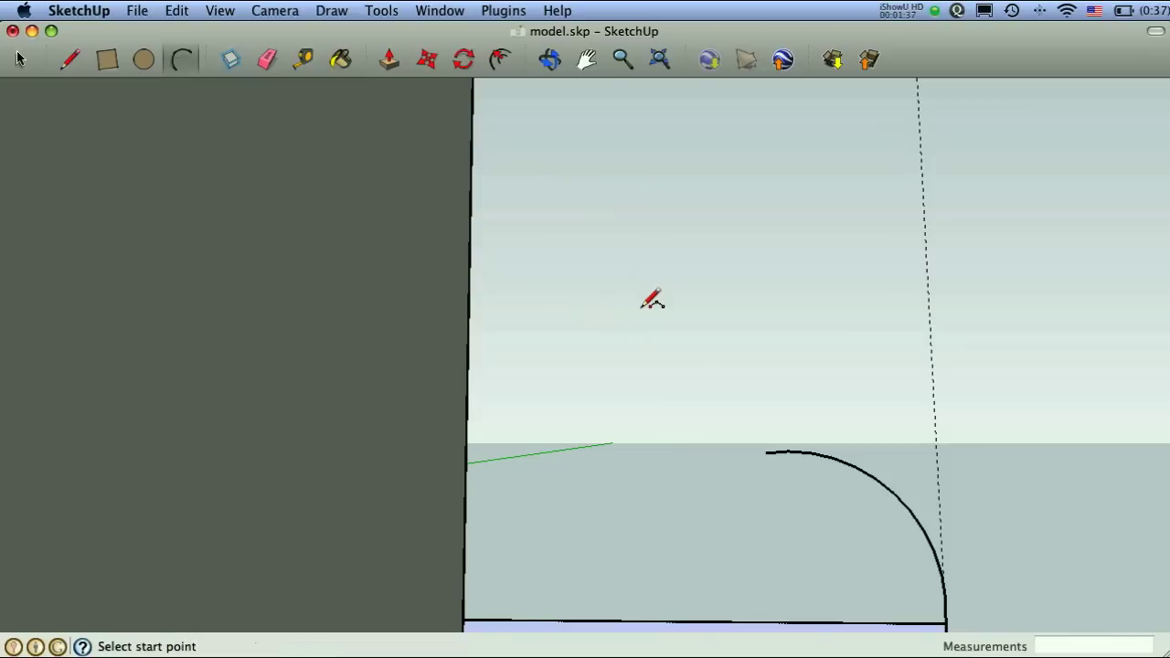
Step: Draw two tangent arcs forming an S-curve that ends on the cabinet side
left_click(765, 451)
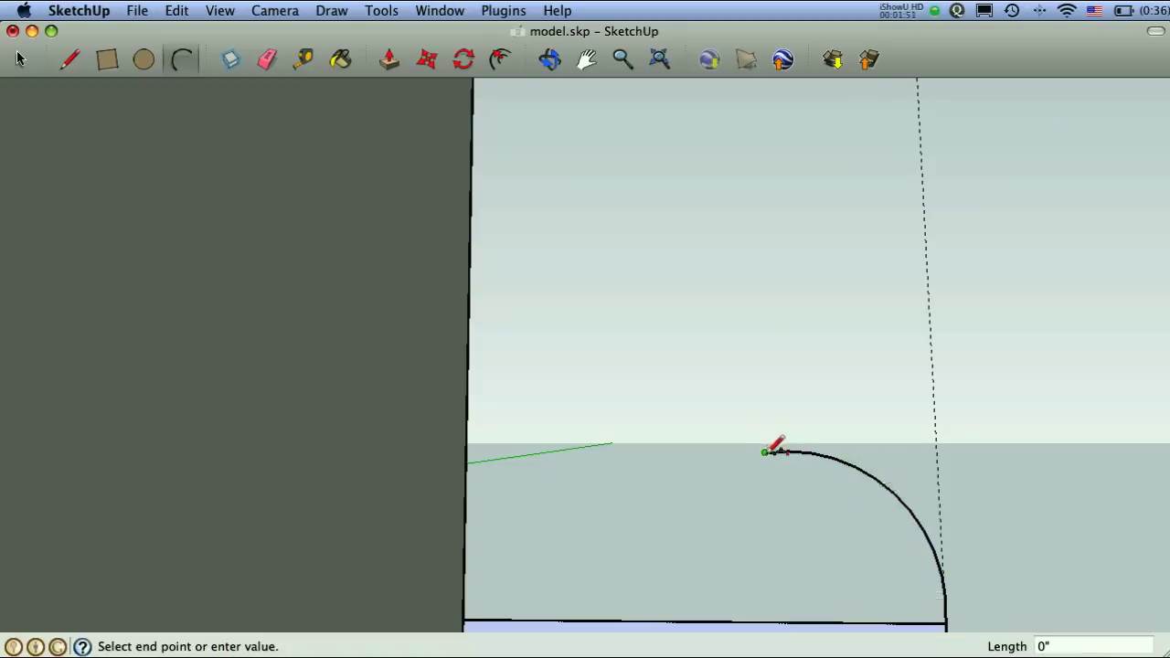
left_click(618, 329)
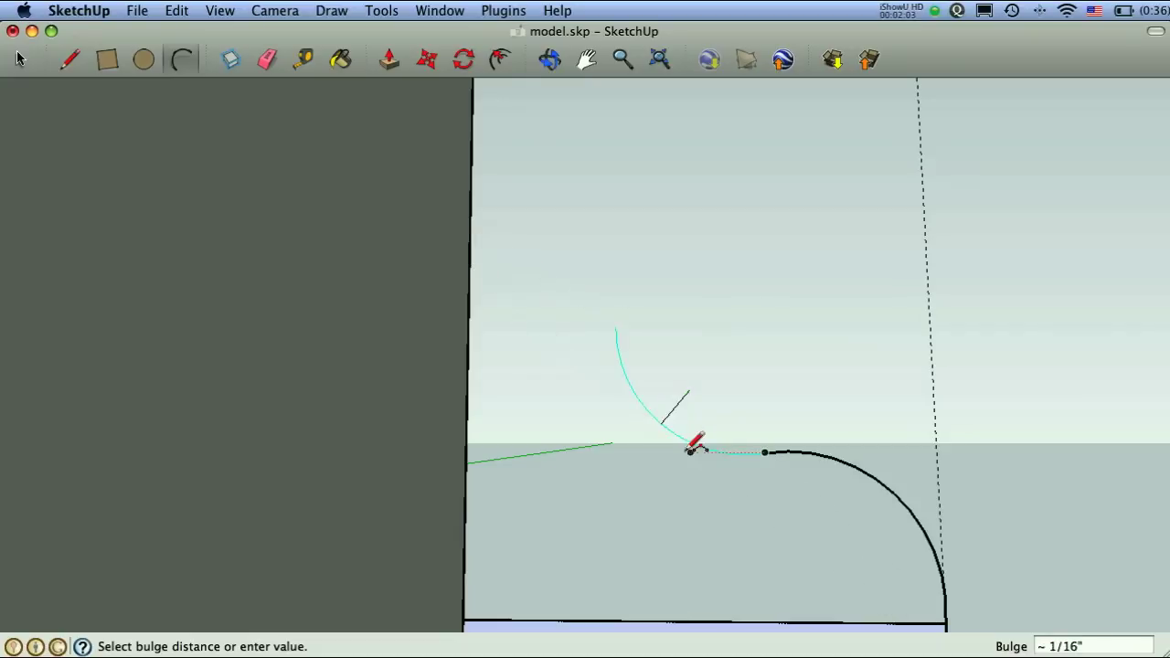
left_click(701, 447)
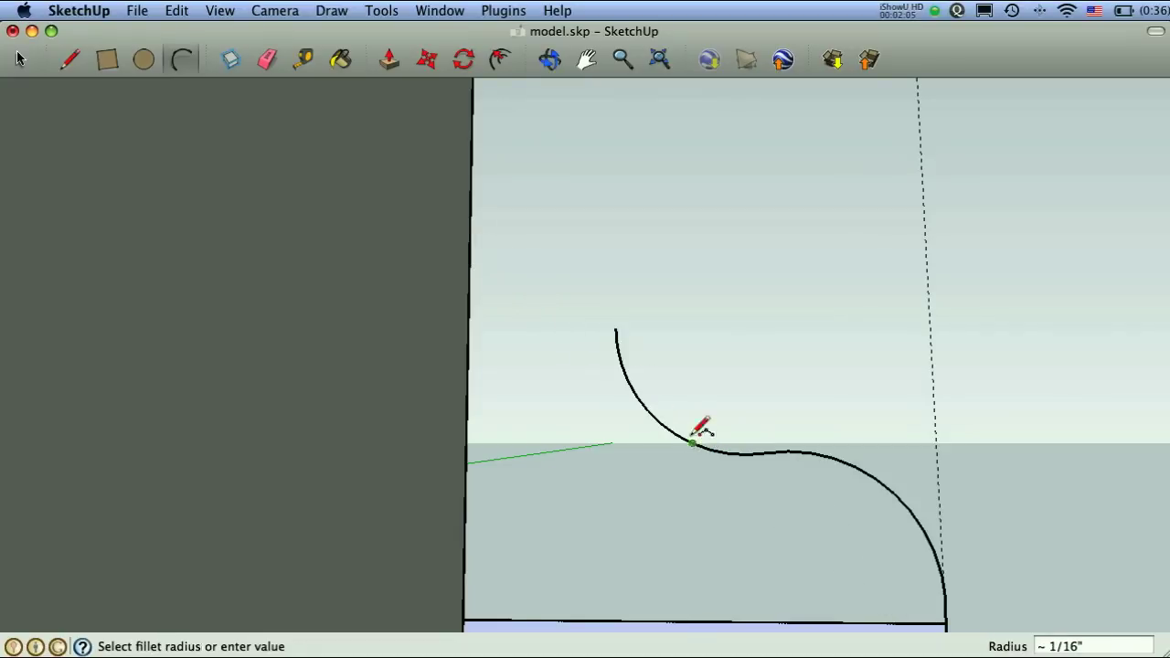
left_click(616, 326)
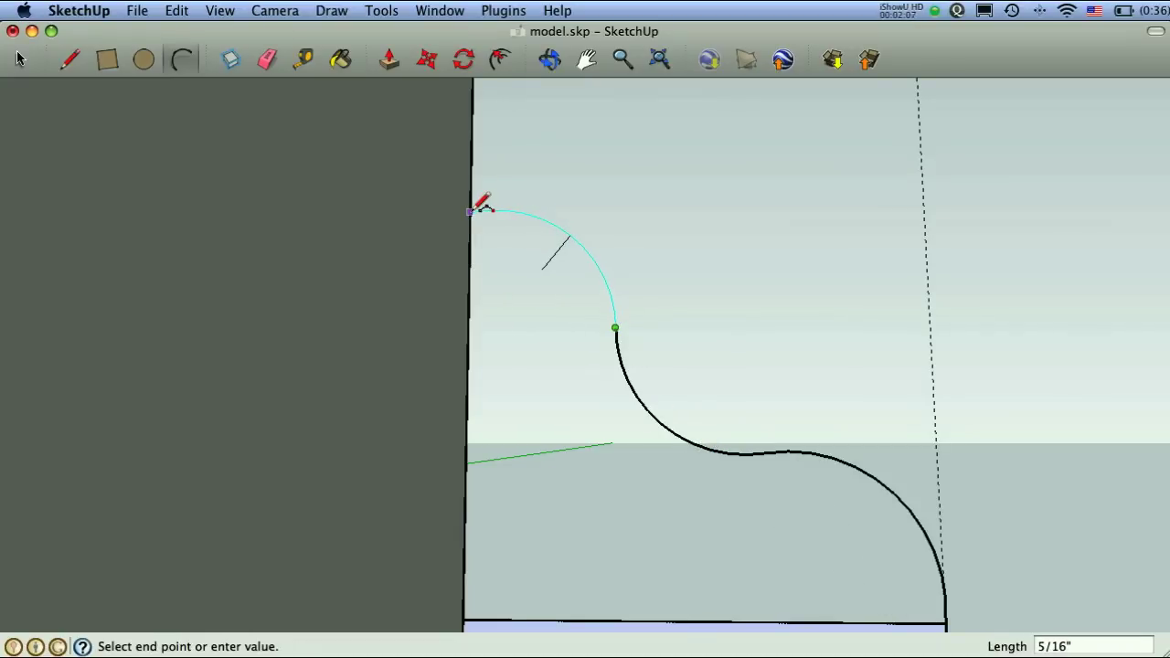
left_click(471, 211)
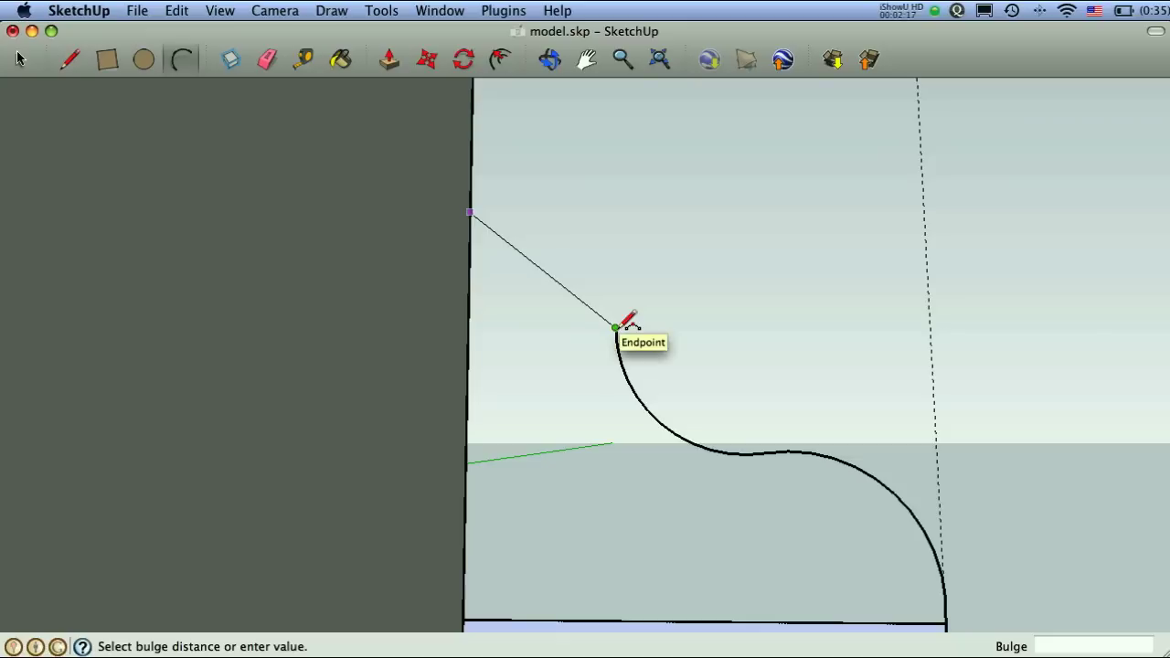
left_click(615, 268)
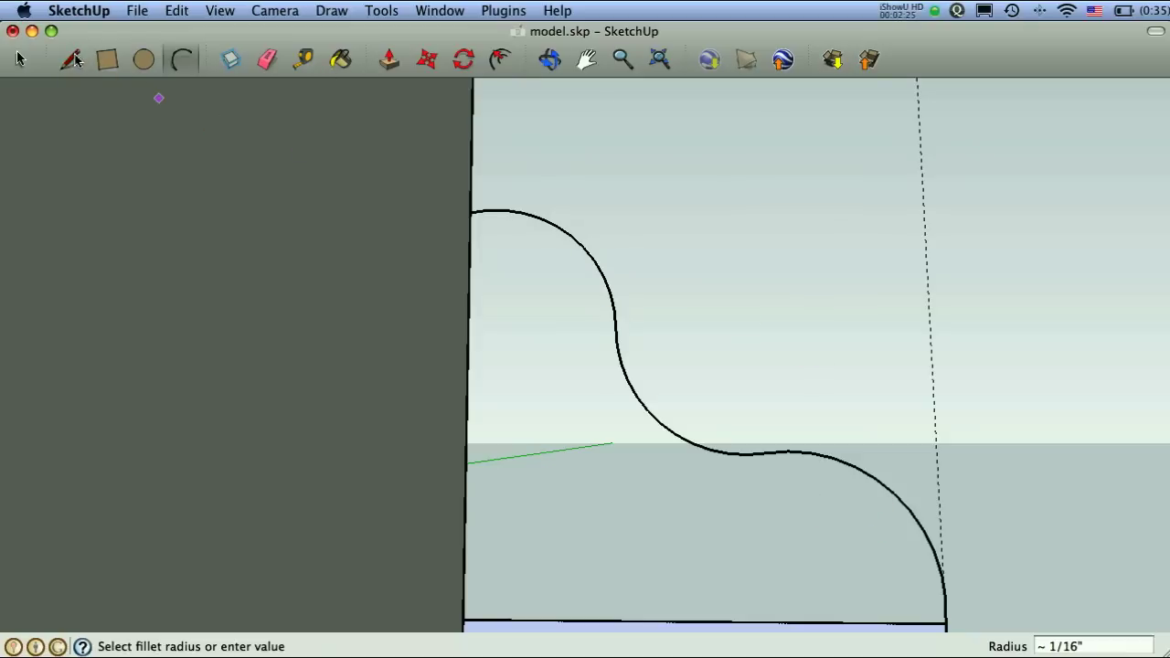
Step: Close the molding profile with a line down to the bottom corner
left_click(72, 60)
left_click(471, 211)
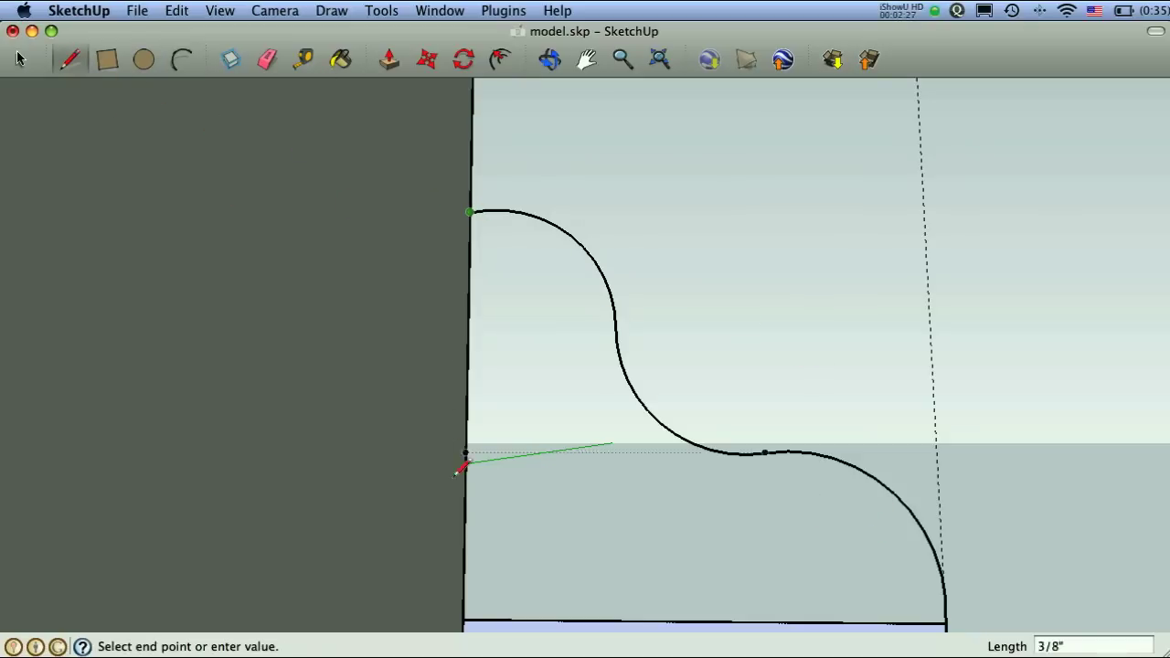
left_click(464, 619)
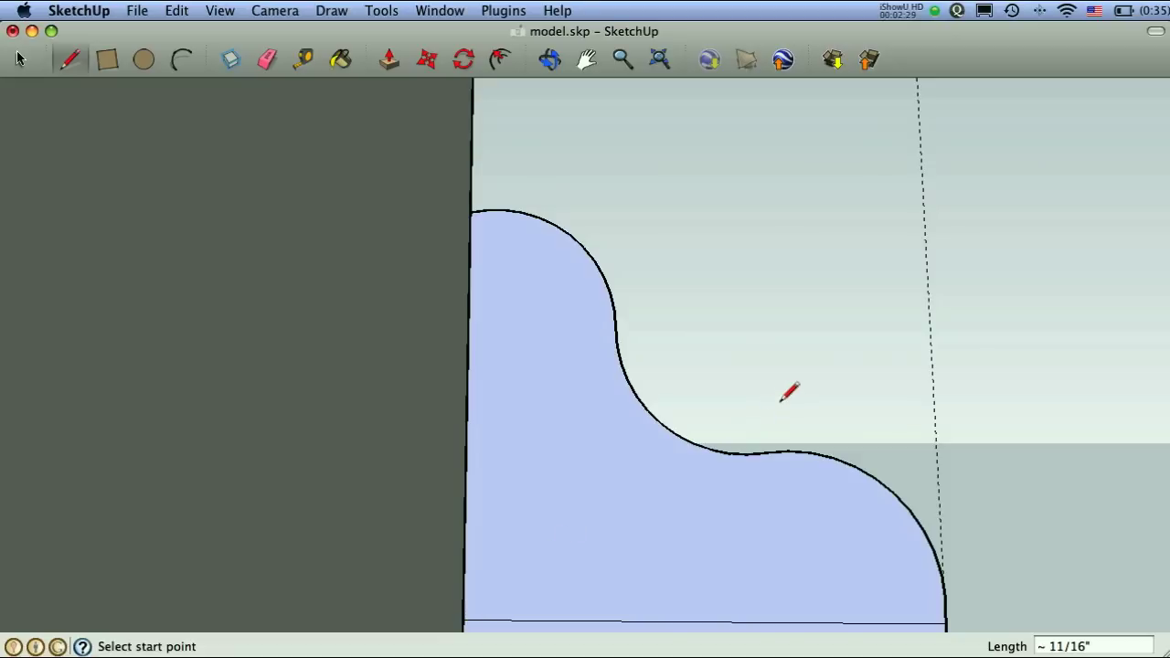
middle_click_drag(788, 392, 783, 491)
Step: Try pulling out the molding profile face, cancelling both trial extrusions
scroll(758, 507, "down", 3)
scroll(773, 426, "down", 3)
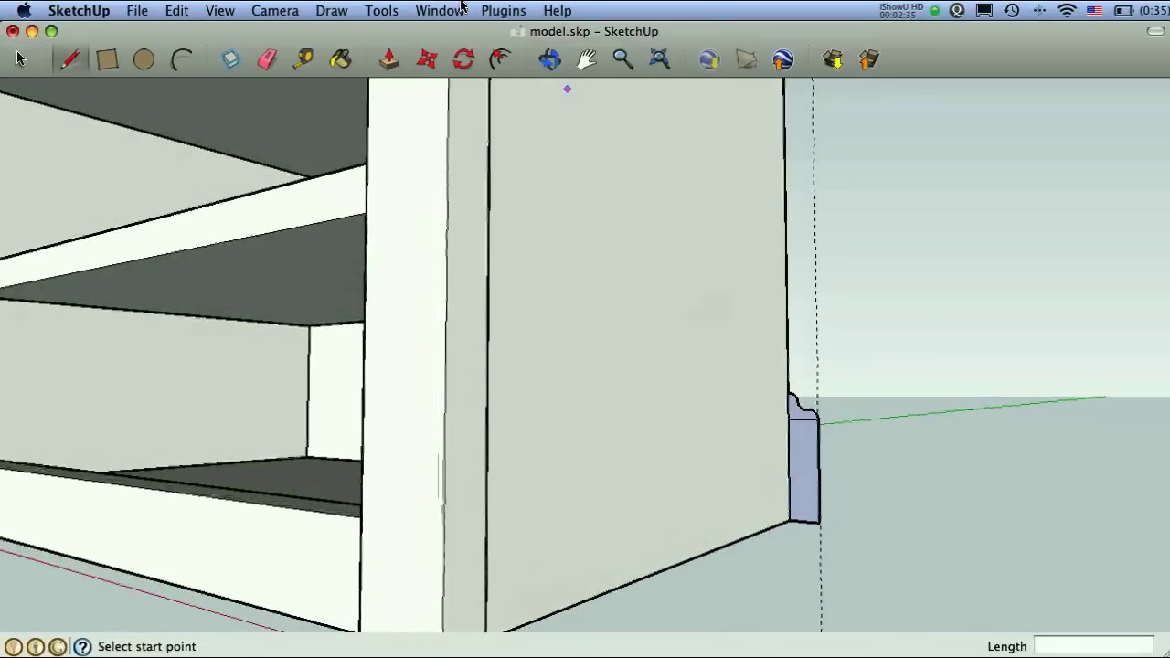
left_click(385, 66)
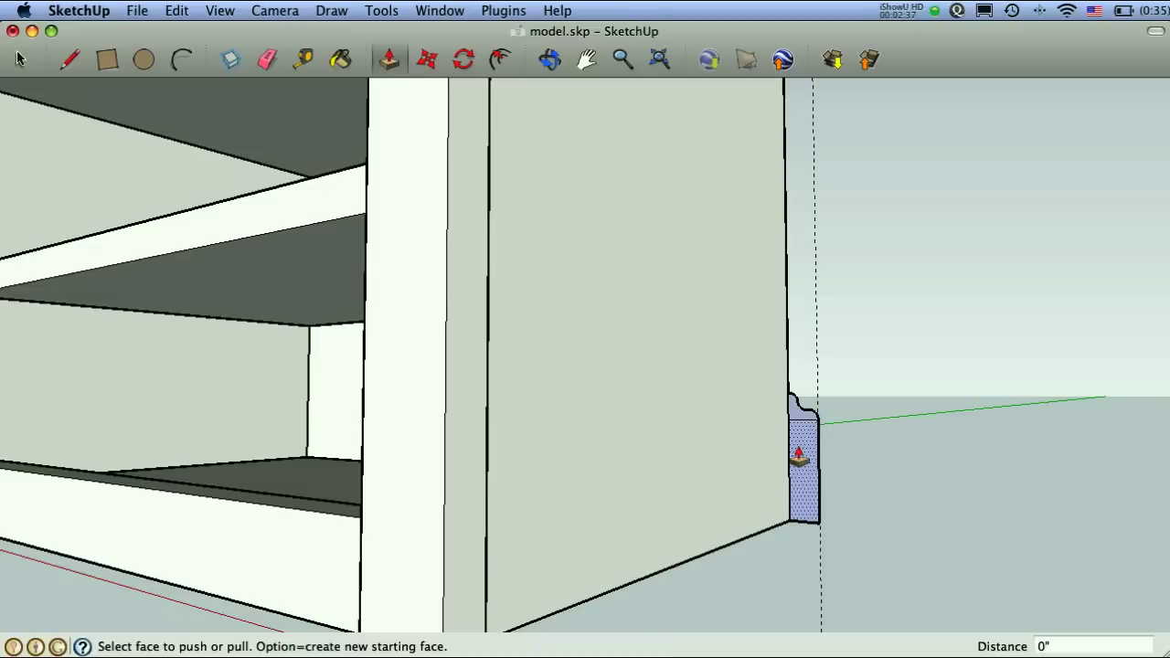
left_click_drag(789, 431, 685, 450)
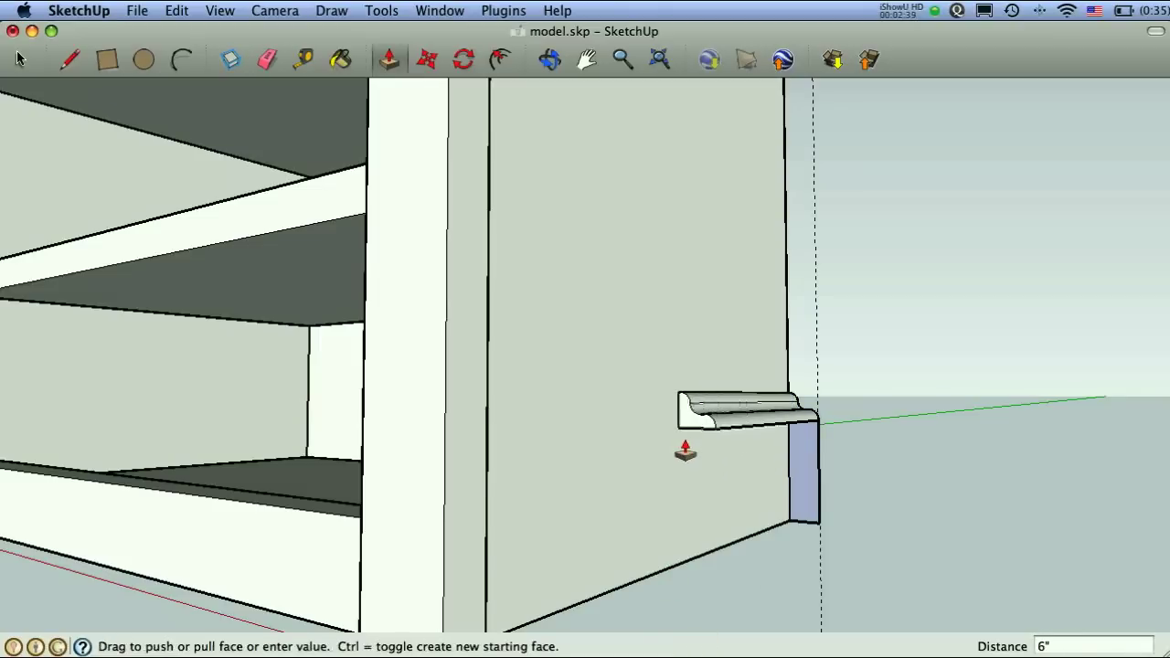
key("Escape")
left_click(791, 483)
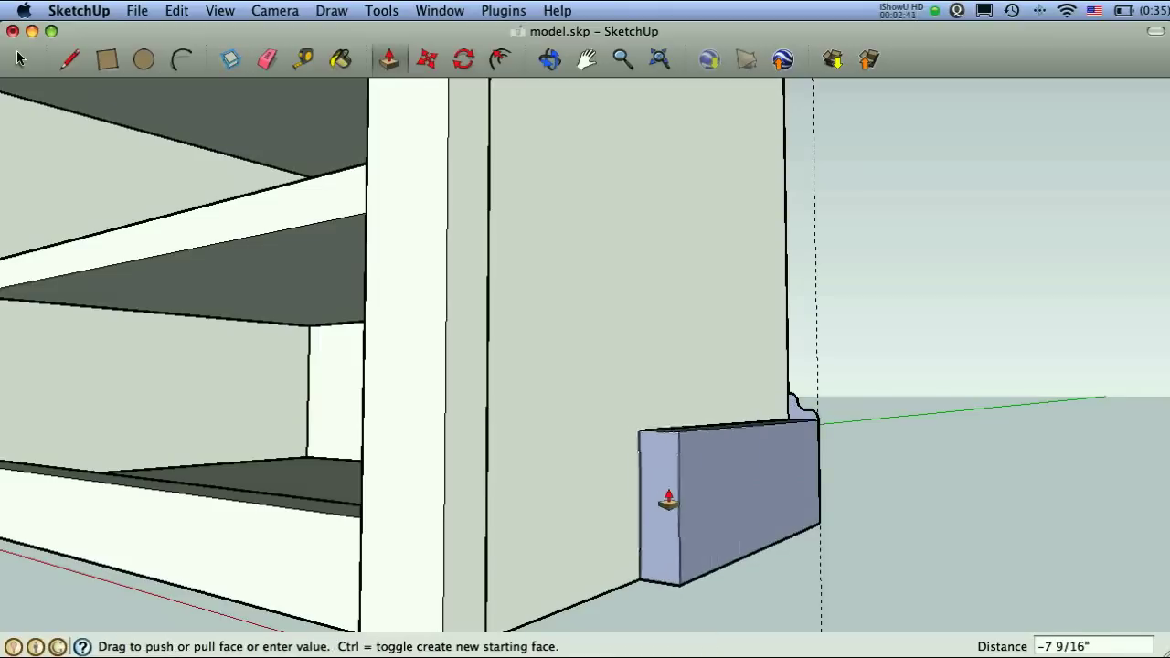
key("Escape")
left_click(266, 59)
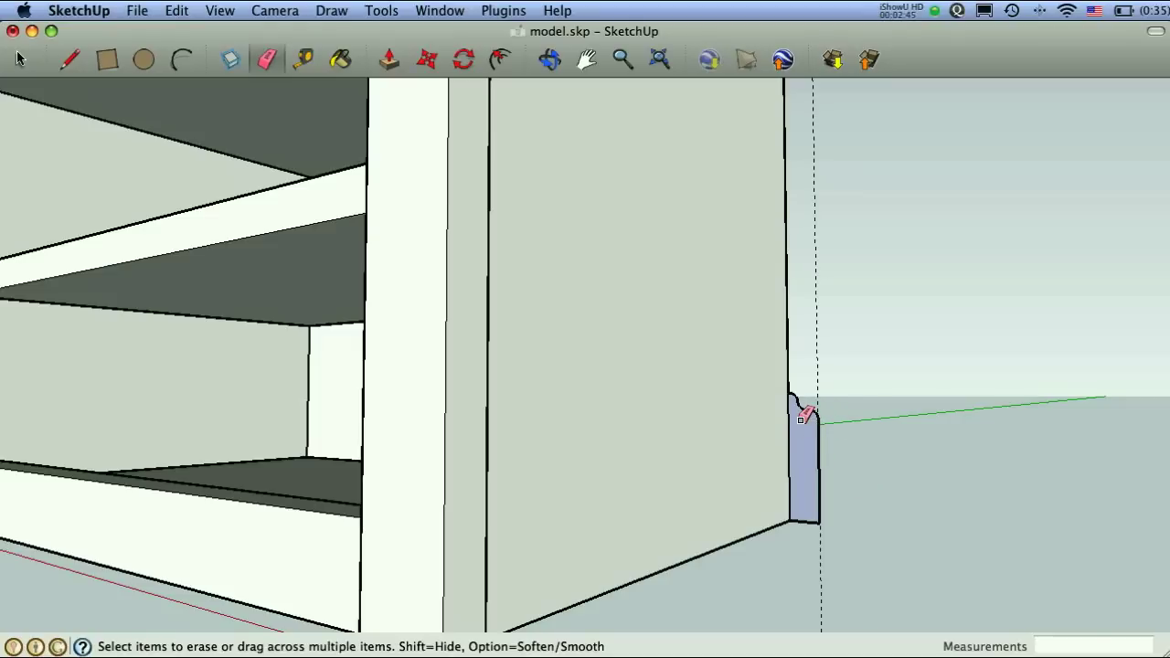
Step: Extrude the molding profile 12" along the cabinet side and inspect it up close
left_click(390, 60)
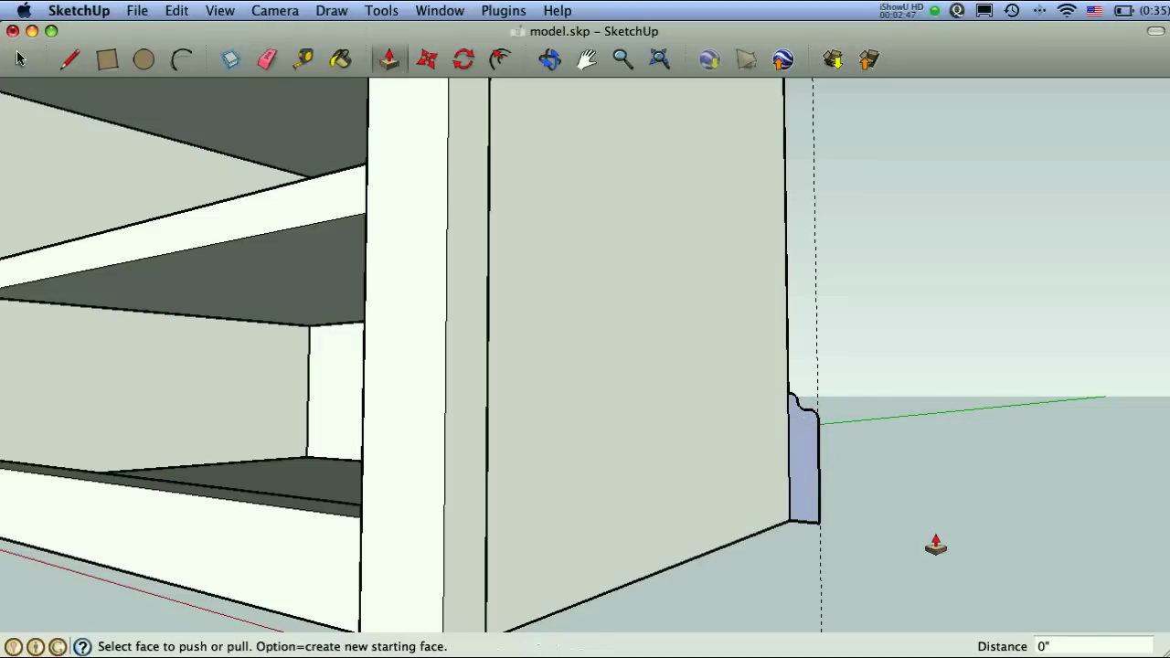
left_click_drag(801, 478, 439, 481)
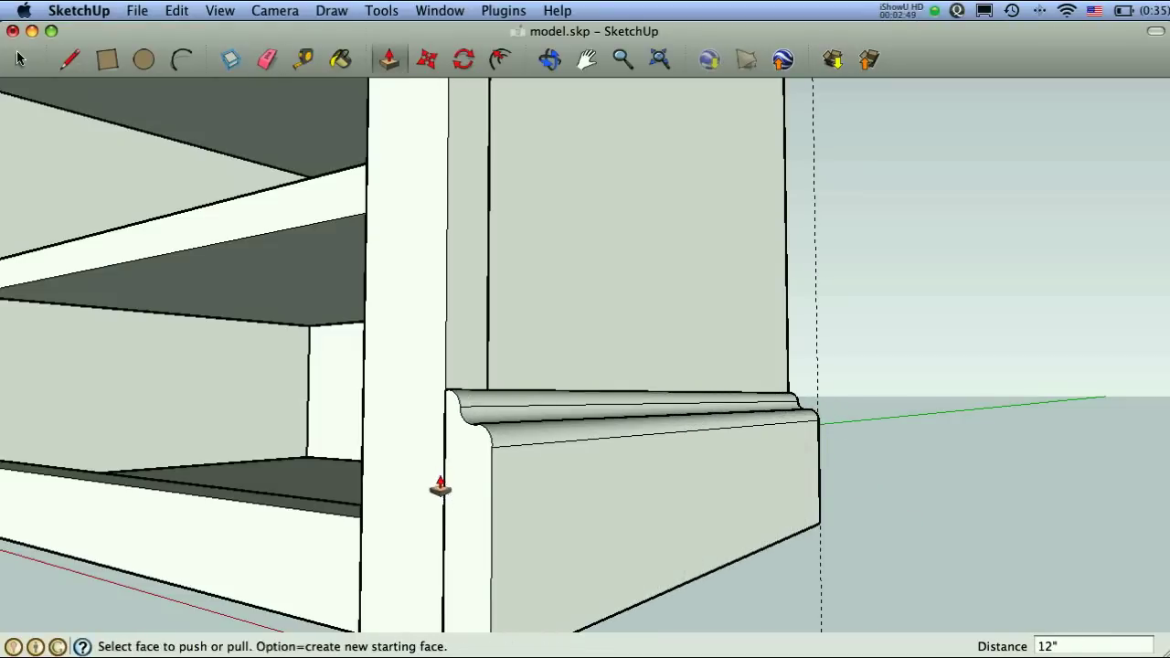
middle_click_drag(745, 530, 666, 534)
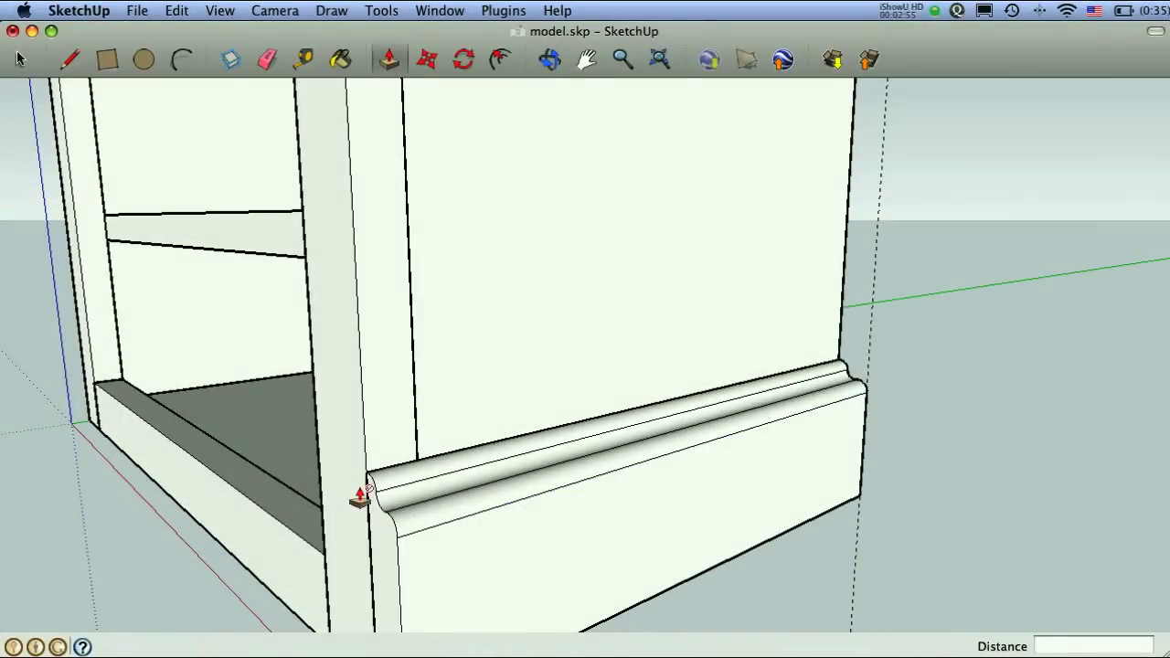
middle_click_drag(512, 513, 547, 530)
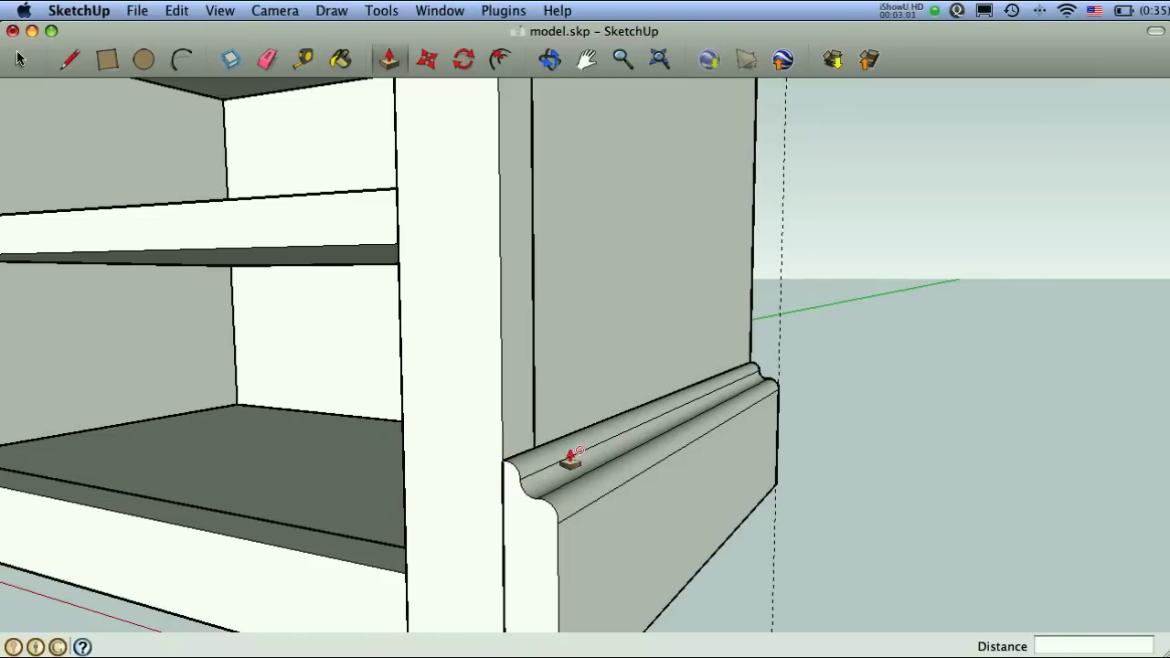
middle_click_drag(637, 520, 518, 551)
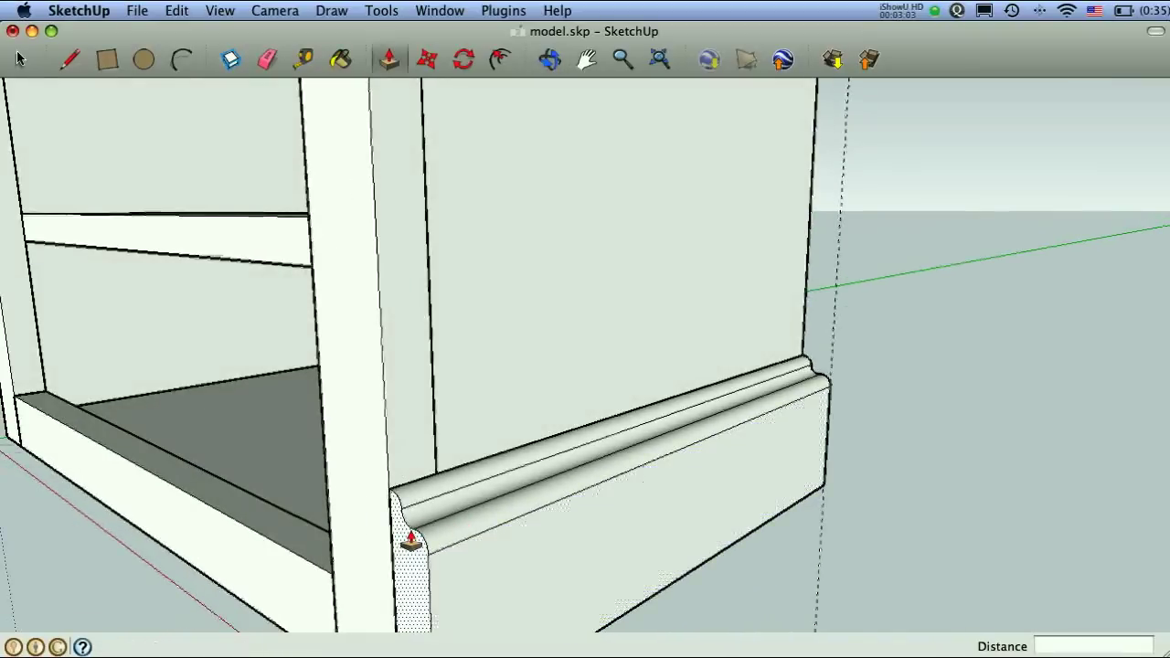
scroll(416, 541, "up", 5)
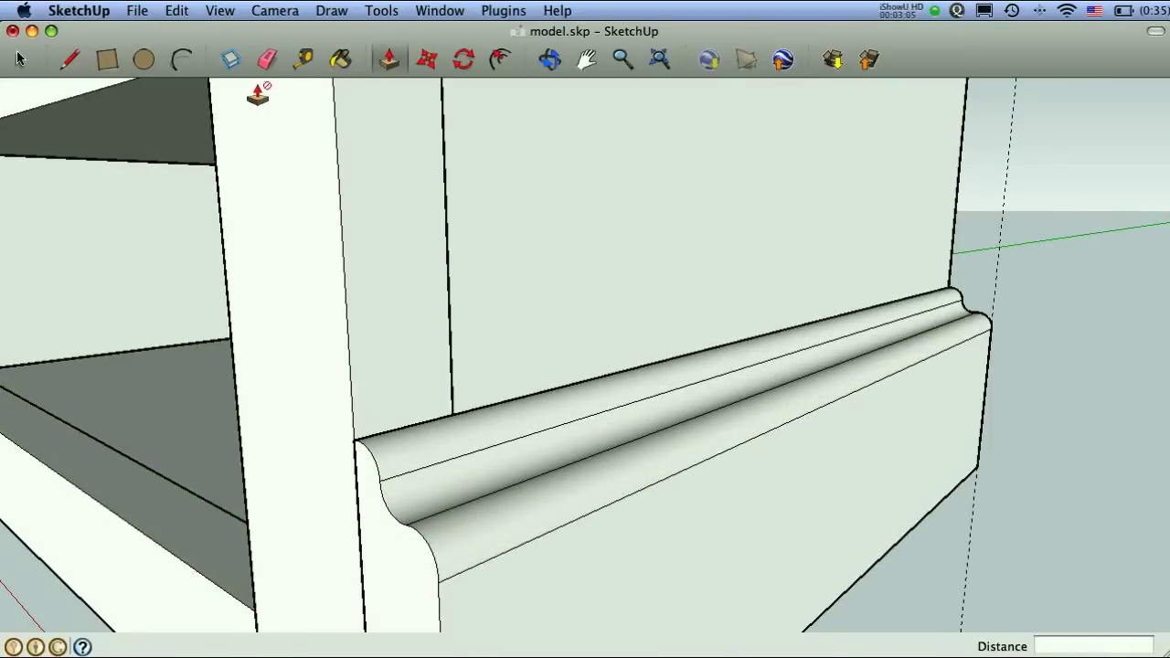
Step: Erase the cove line along the molding, then undo the change
left_click(265, 61)
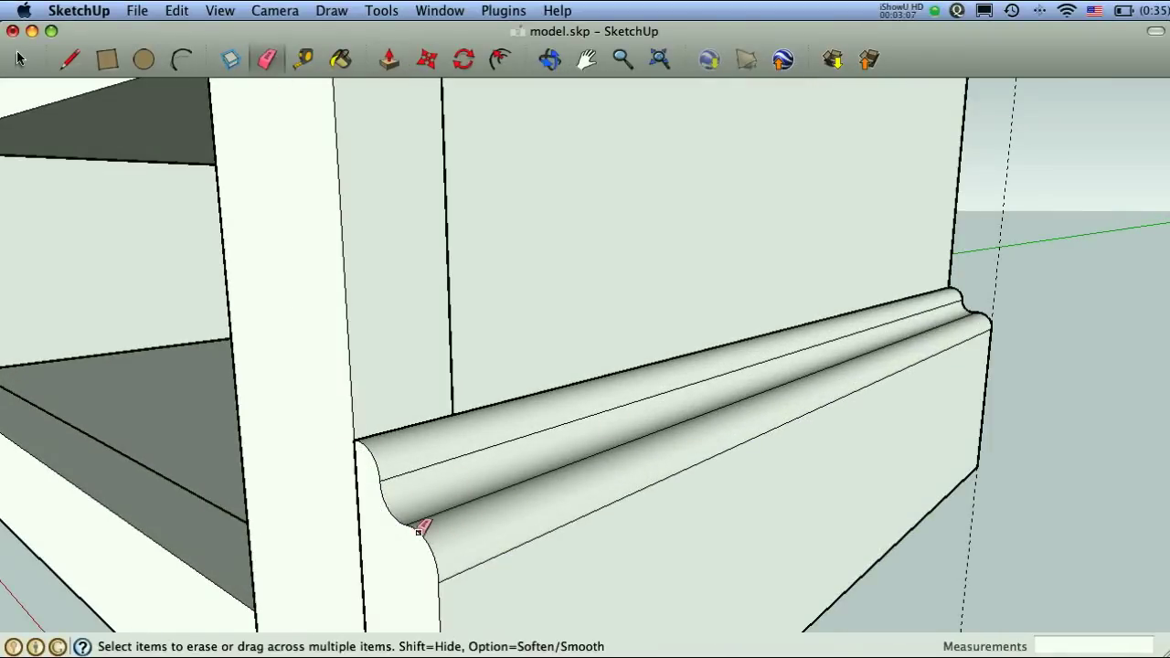
left_click_drag(469, 496, 442, 513)
mouse_move(442, 513)
middle_mouse_down()
mouse_move(515, 559)
mouse_move(663, 530)
mouse_move(710, 499)
mouse_move(759, 514)
mouse_move(725, 527)
mouse_move(601, 465)
mouse_move(589, 468)
mouse_move(561, 551)
mouse_move(561, 515)
middle_mouse_up()
scroll(439, 517, "up", 5)
scroll(435, 510, "up", 3)
scroll(604, 467, "down", 2)
key("super+z")
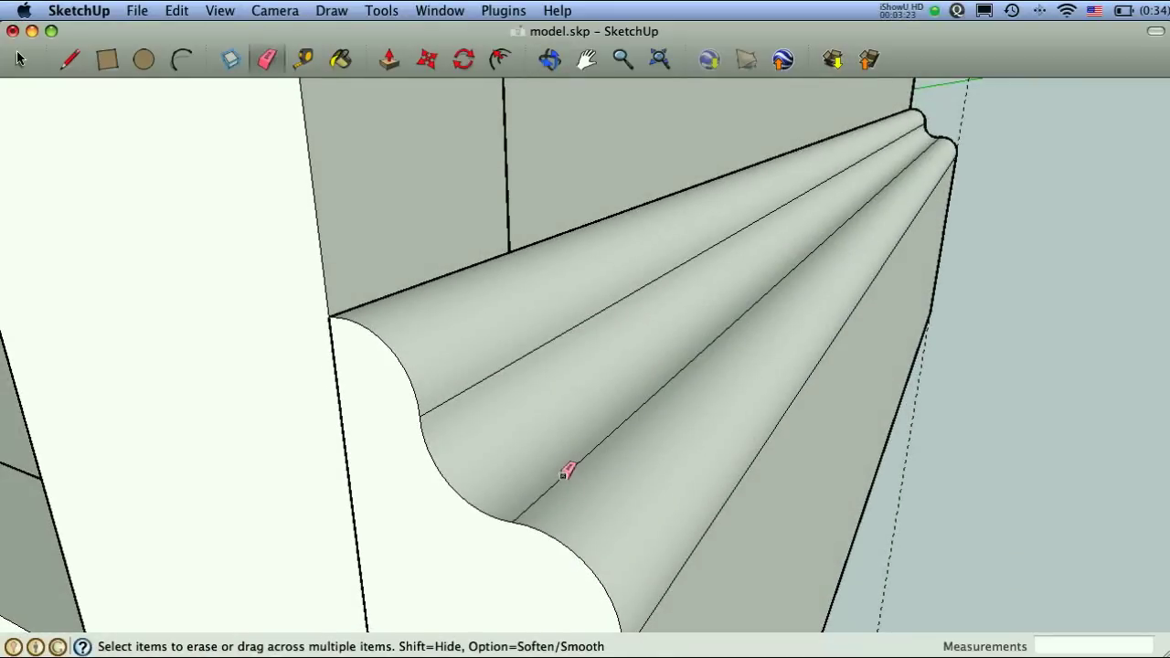
Step: Soften the molding's lengthwise edges, undoing an accidental face deletion
left_click_drag(564, 474, 565, 473)
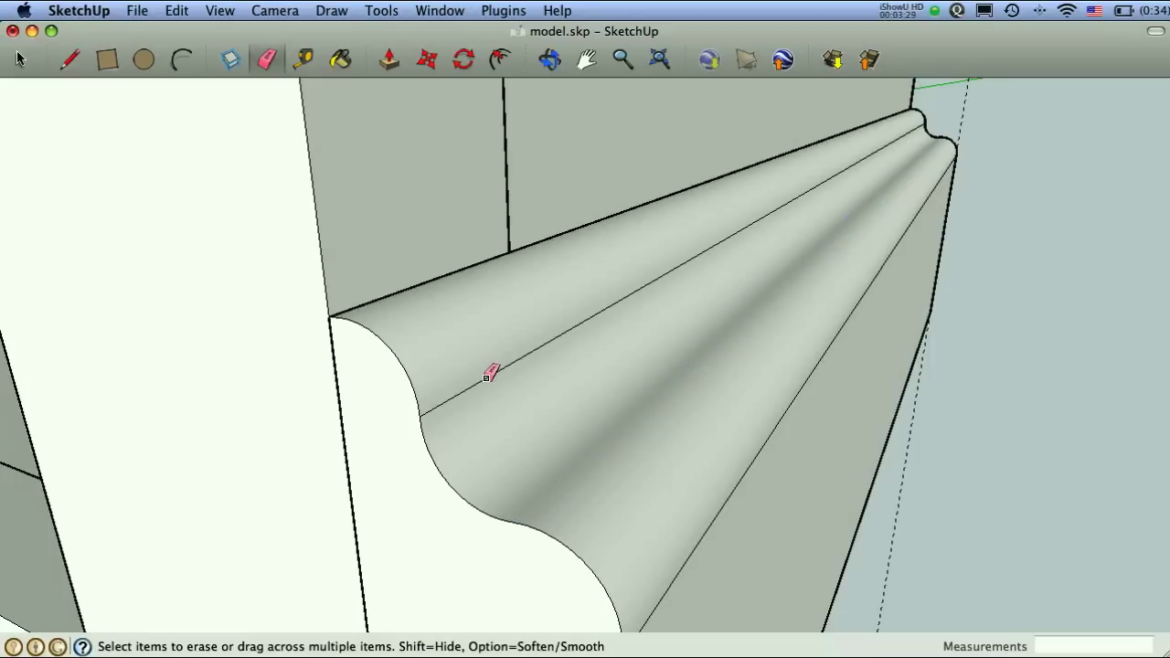
left_click_drag(487, 374, 491, 371, "alt")
mouse_move(732, 512)
middle_mouse_down()
mouse_move(630, 454)
mouse_move(658, 509)
mouse_move(731, 533)
mouse_move(591, 412)
middle_mouse_up()
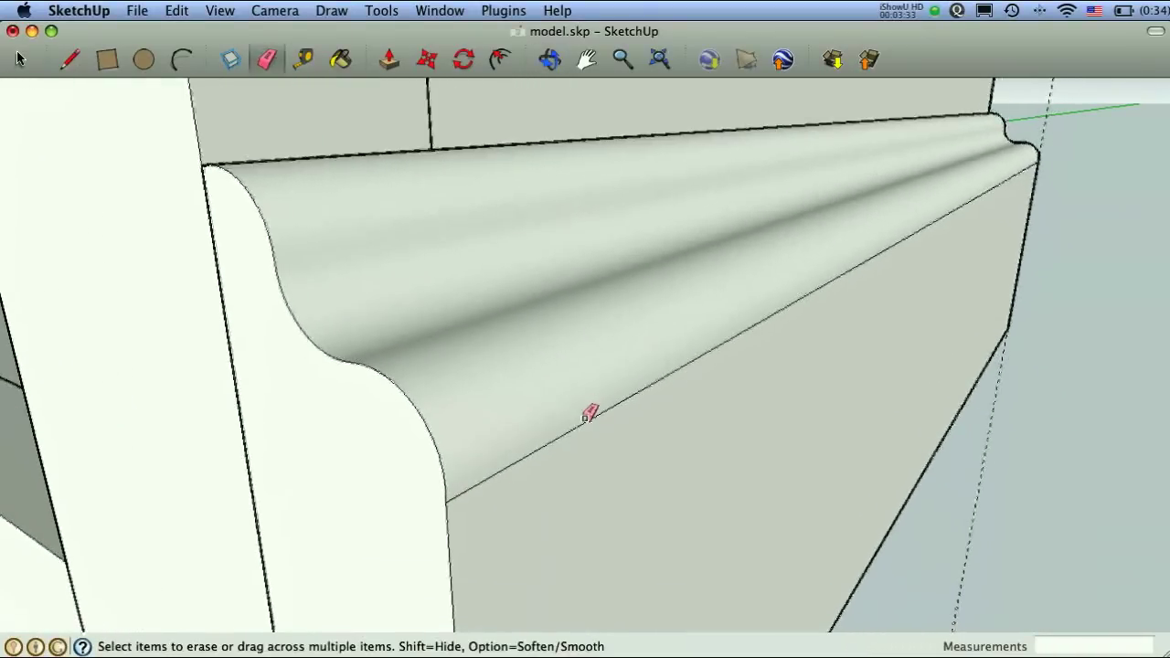
left_click(585, 422)
key("super+z")
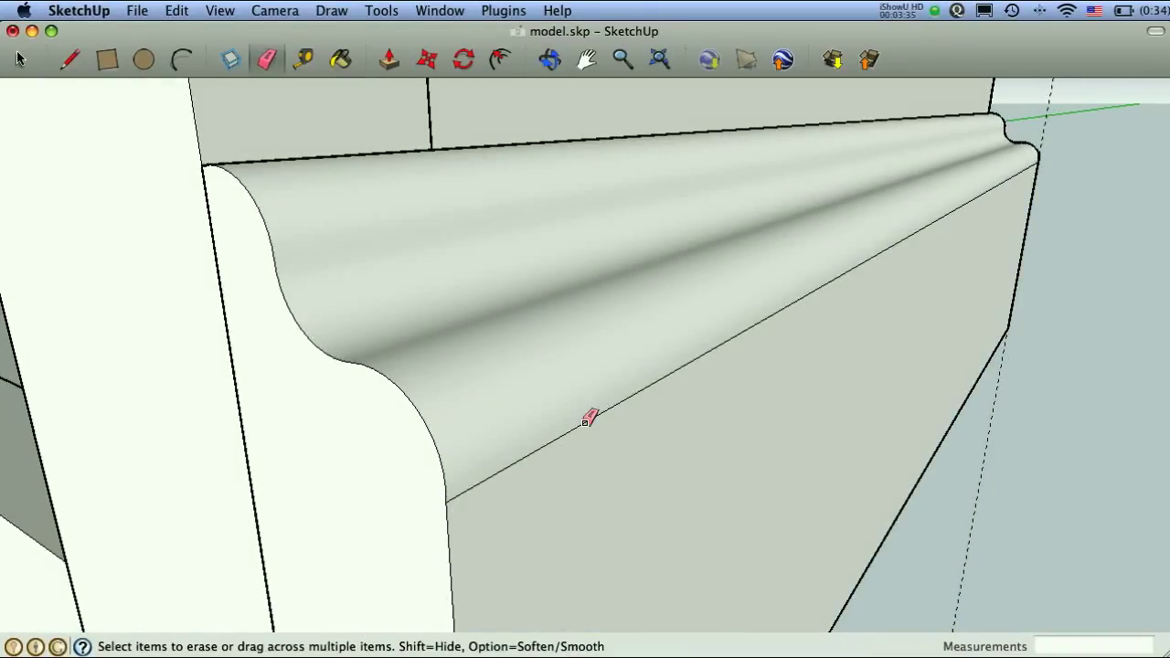
left_click(585, 421, "alt")
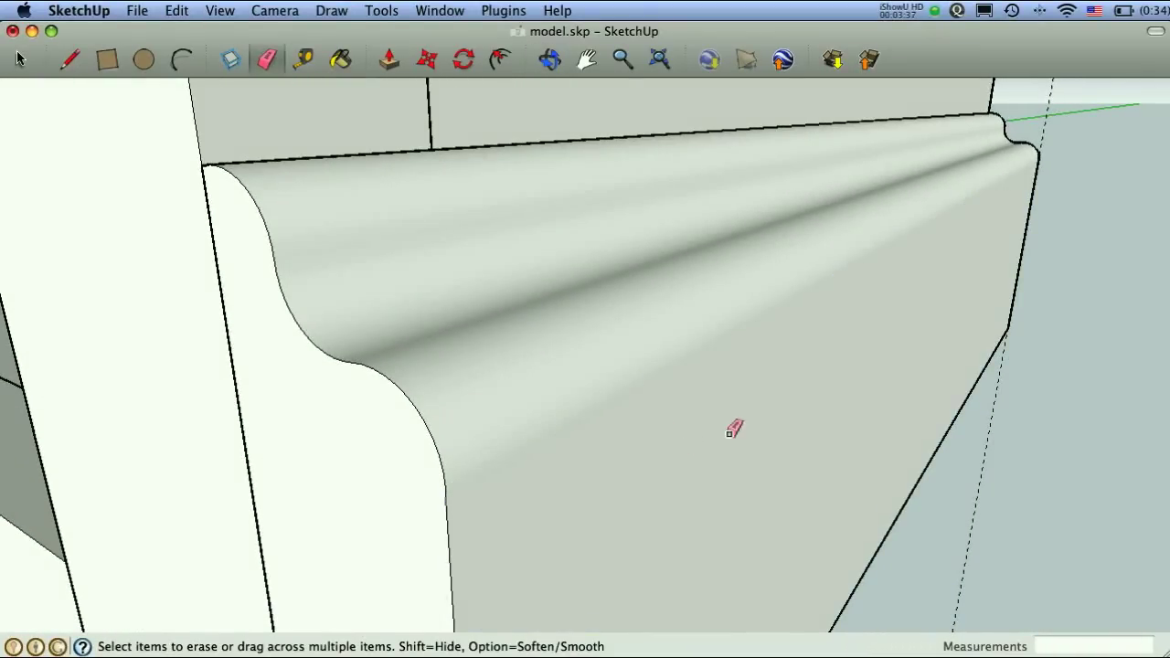
Step: View the whole molding, then undo back to the flat molding profile
middle_click_drag(734, 429, 697, 478)
scroll(693, 484, "down", 3)
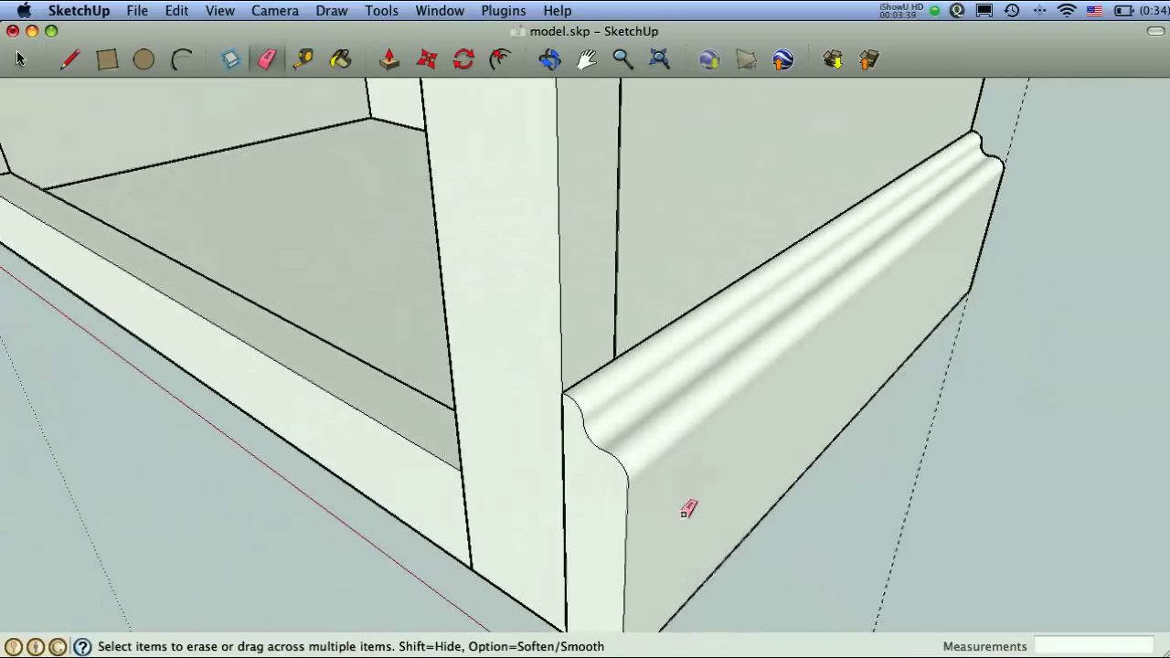
scroll(736, 420, "down", 3)
mouse_move(736, 420)
middle_mouse_down()
mouse_move(704, 451)
mouse_move(560, 459)
mouse_move(564, 521)
mouse_move(666, 436)
mouse_move(658, 470)
mouse_move(640, 480)
middle_mouse_up()
scroll(560, 460, "up", 3)
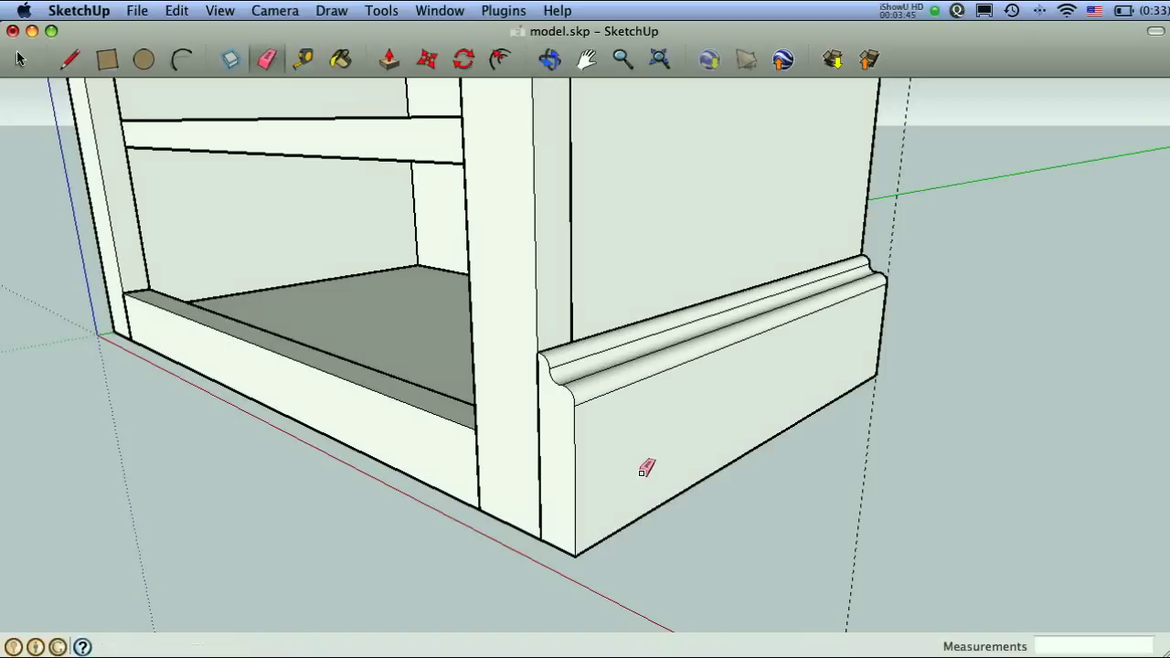
key("super+z")
Step: Draw path lines along the cabinet's bottom edges from corner to corner
mouse_move(734, 512)
middle_mouse_down()
mouse_move(745, 314)
mouse_move(596, 430)
mouse_move(652, 402)
mouse_move(674, 339)
middle_mouse_up()
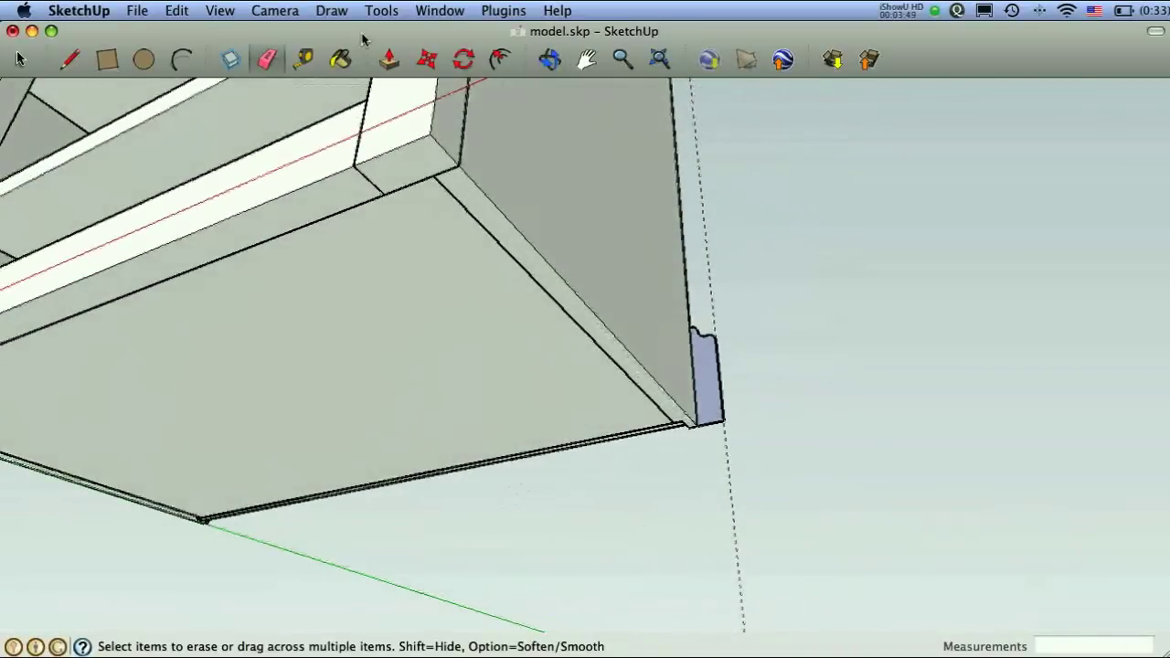
left_click(71, 60)
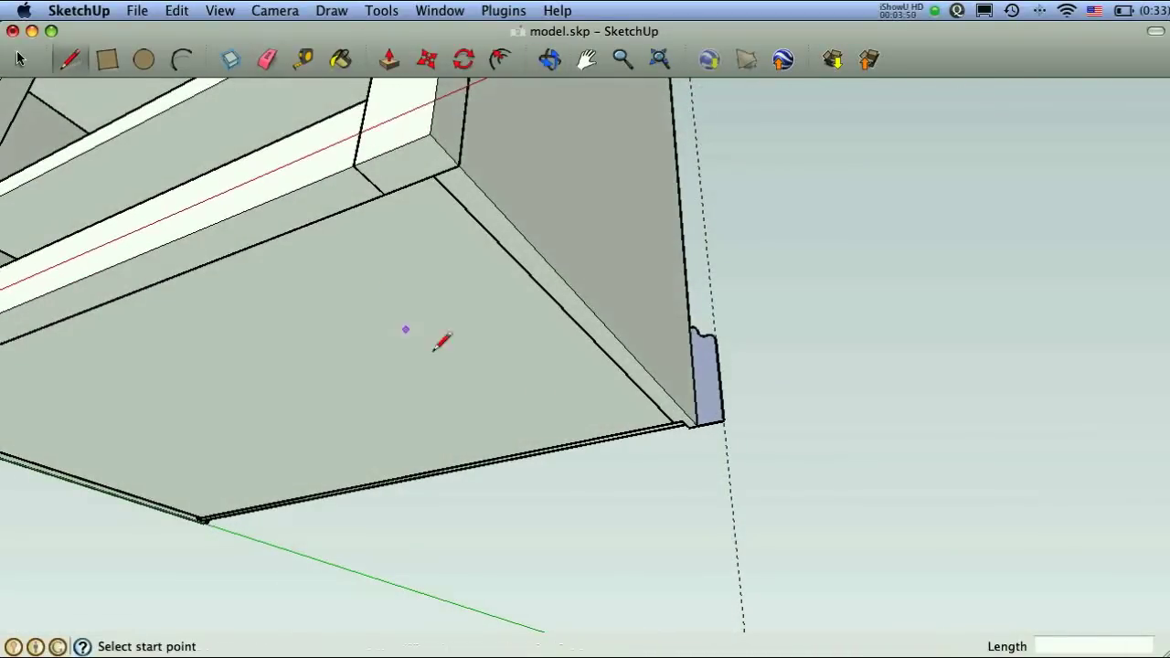
left_click(697, 424)
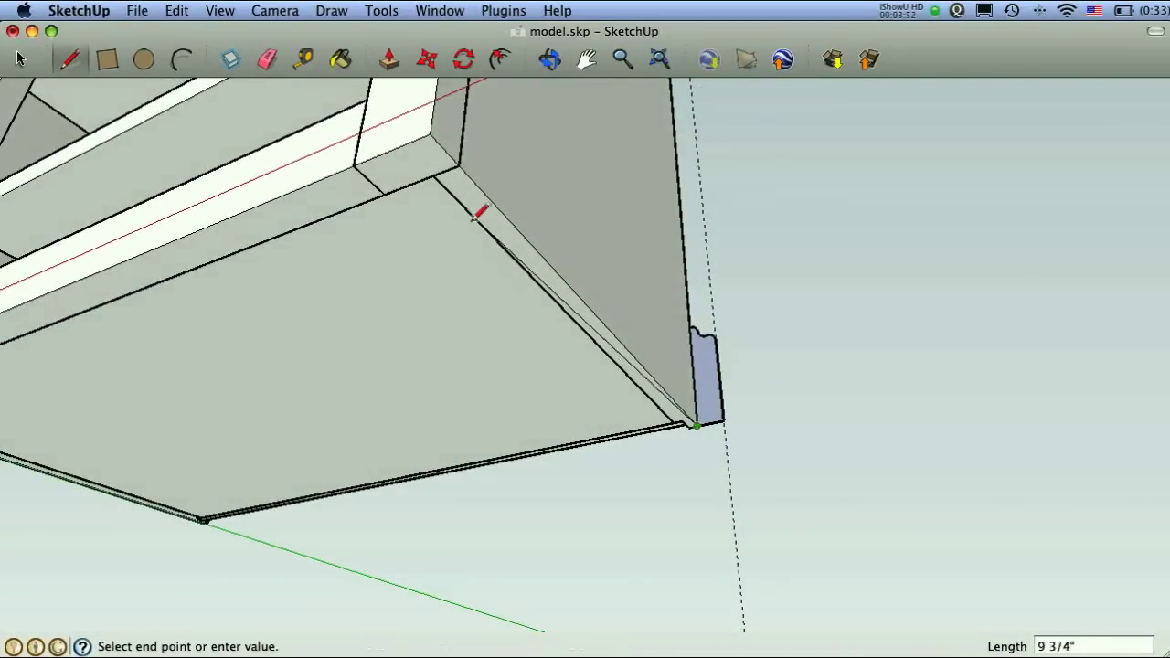
left_click(429, 134)
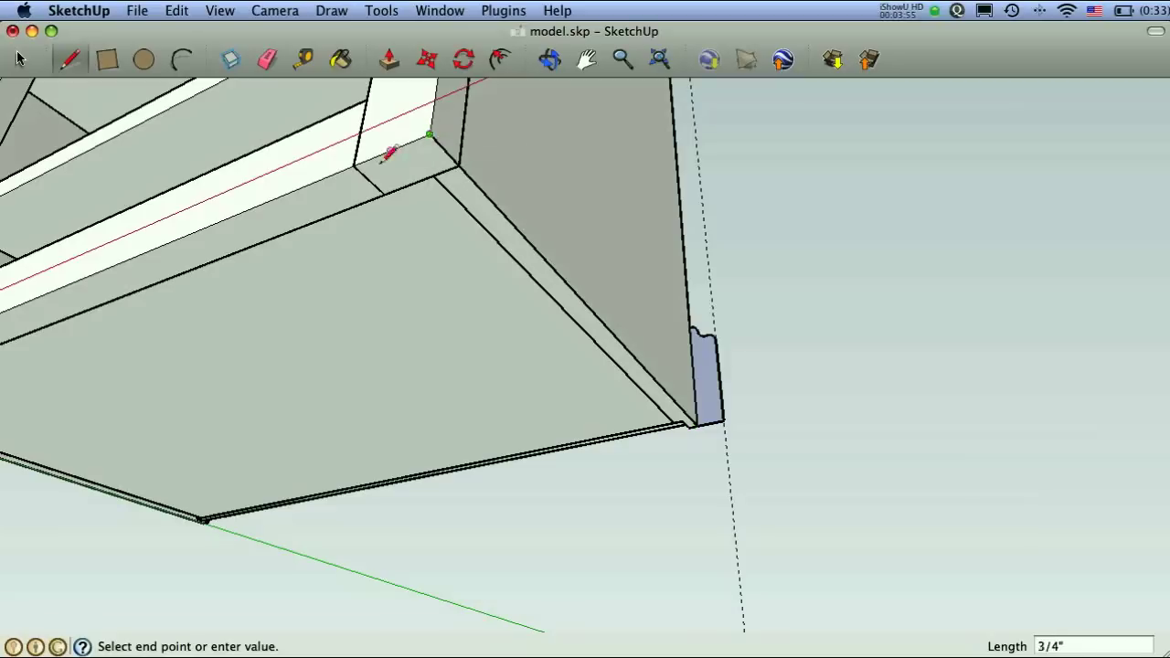
mouse_move(274, 209)
middle_mouse_down()
mouse_move(731, 152)
mouse_move(749, 160)
middle_mouse_up()
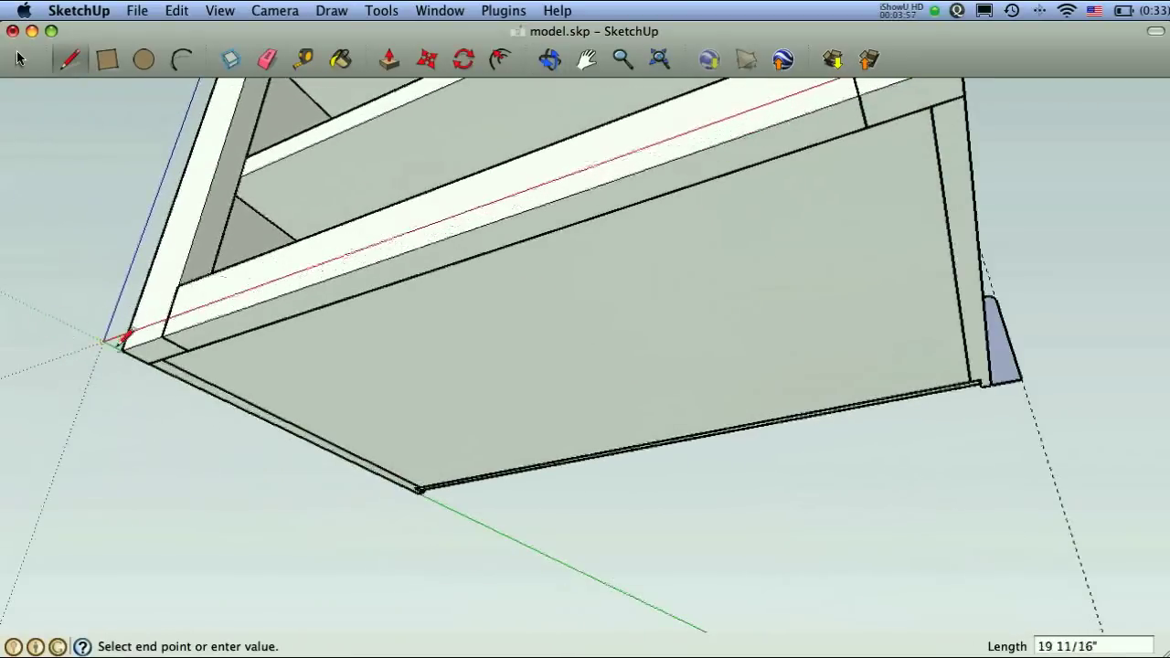
left_click(122, 349)
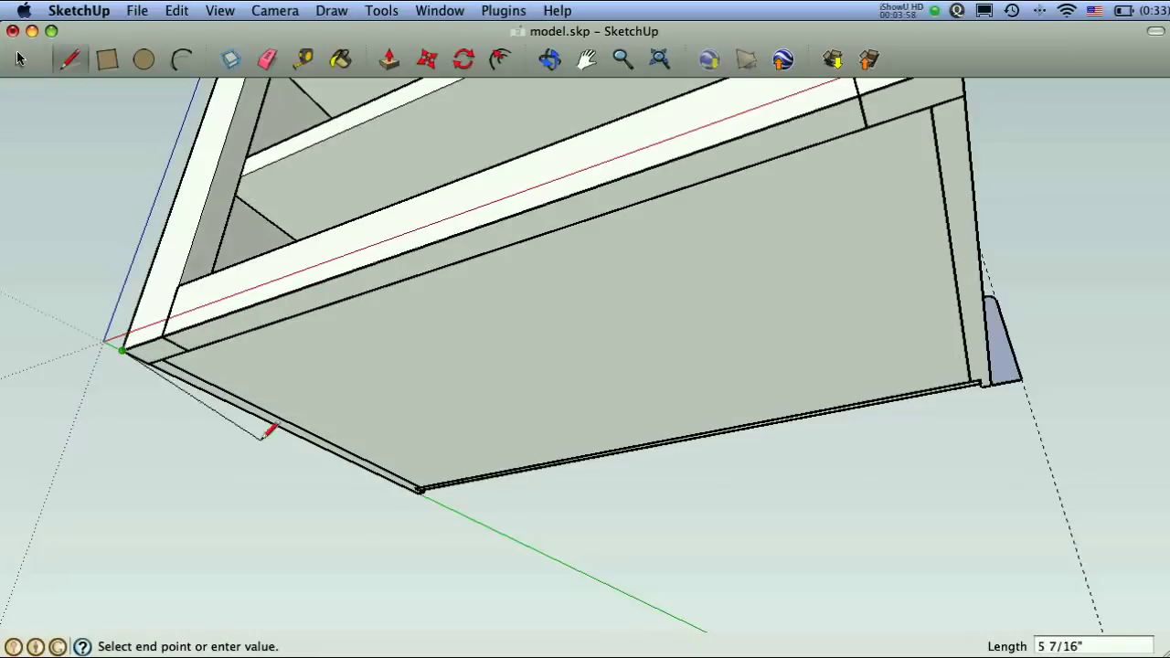
scroll(419, 490, "up", 3)
left_click(416, 490)
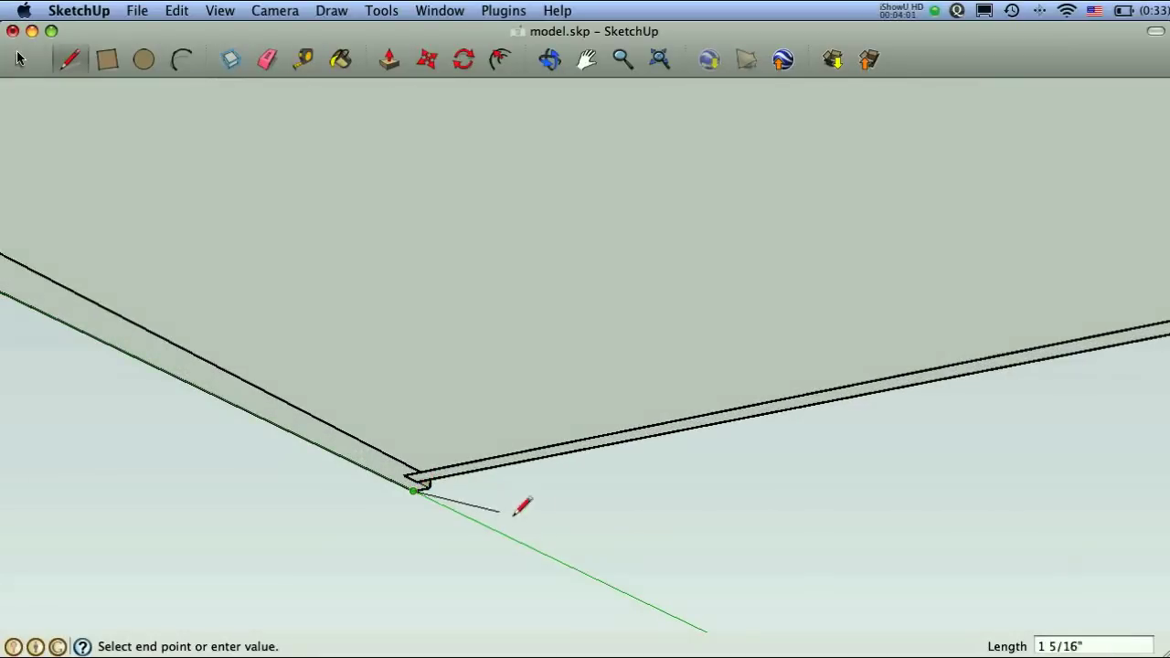
key("Escape")
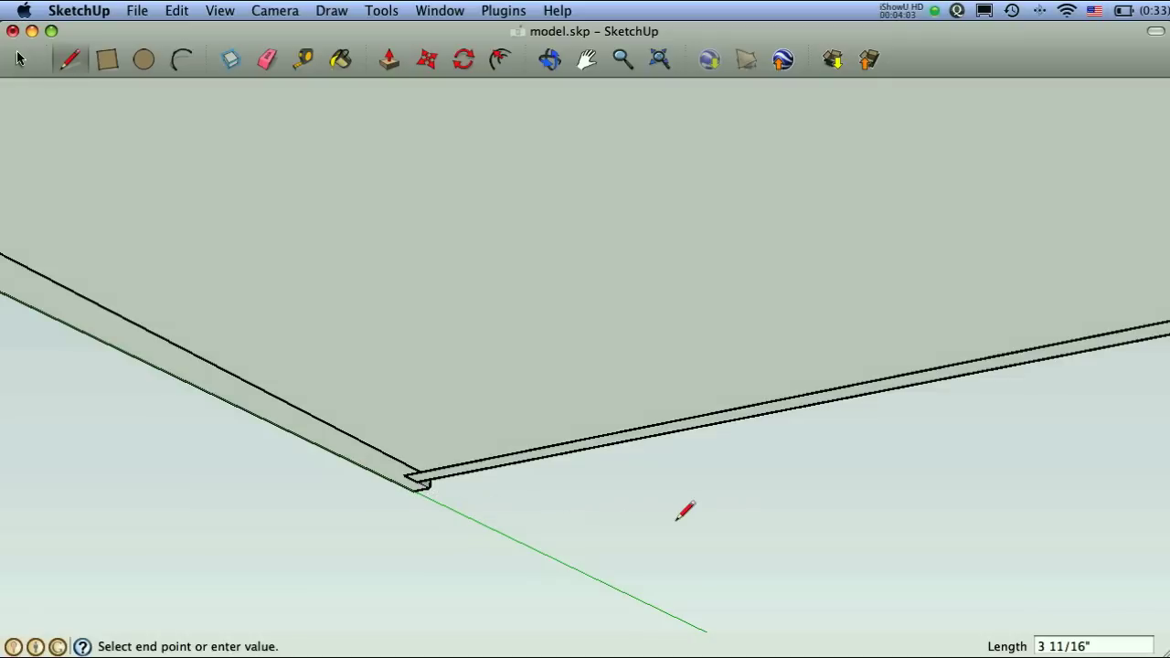
Step: Sweep the blue profile along the cabinet's bottom edge with Follow Me and inspect it
scroll(700, 485, "down", 2)
middle_click_drag(700, 486, 493, 499)
left_click(381, 10)
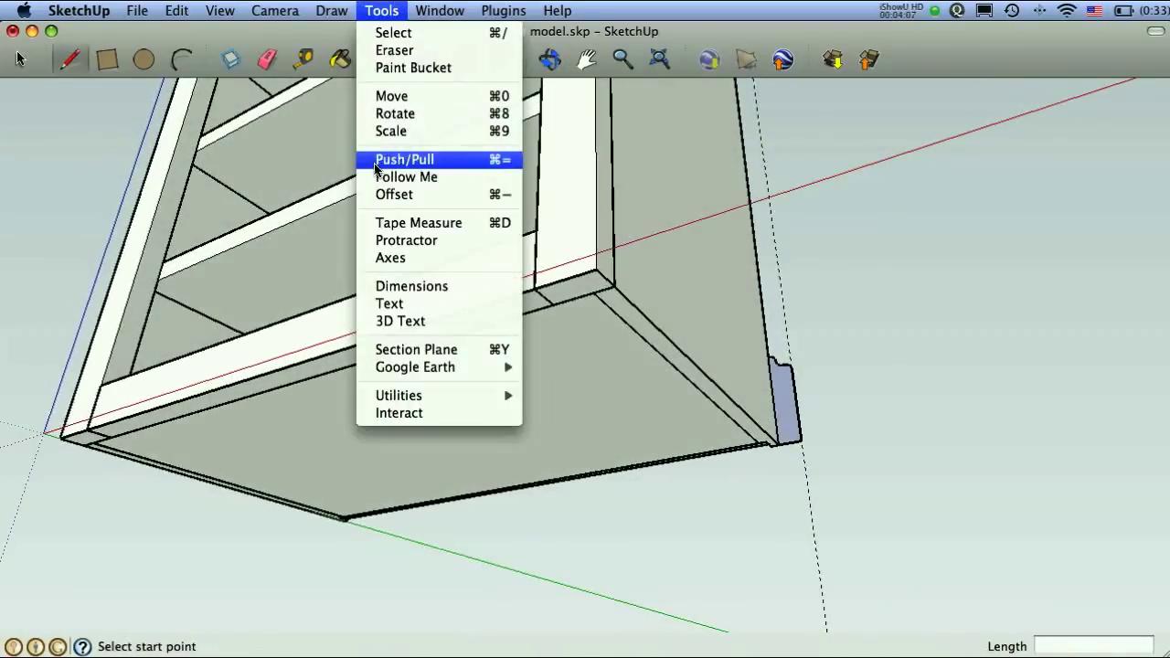
left_click(393, 159)
mouse_move(793, 412)
left_mouse_down()
mouse_move(736, 408)
mouse_move(603, 279)
mouse_move(435, 331)
mouse_move(192, 381)
mouse_move(84, 451)
mouse_move(360, 540)
left_mouse_up()
scroll(347, 527, "up", 5)
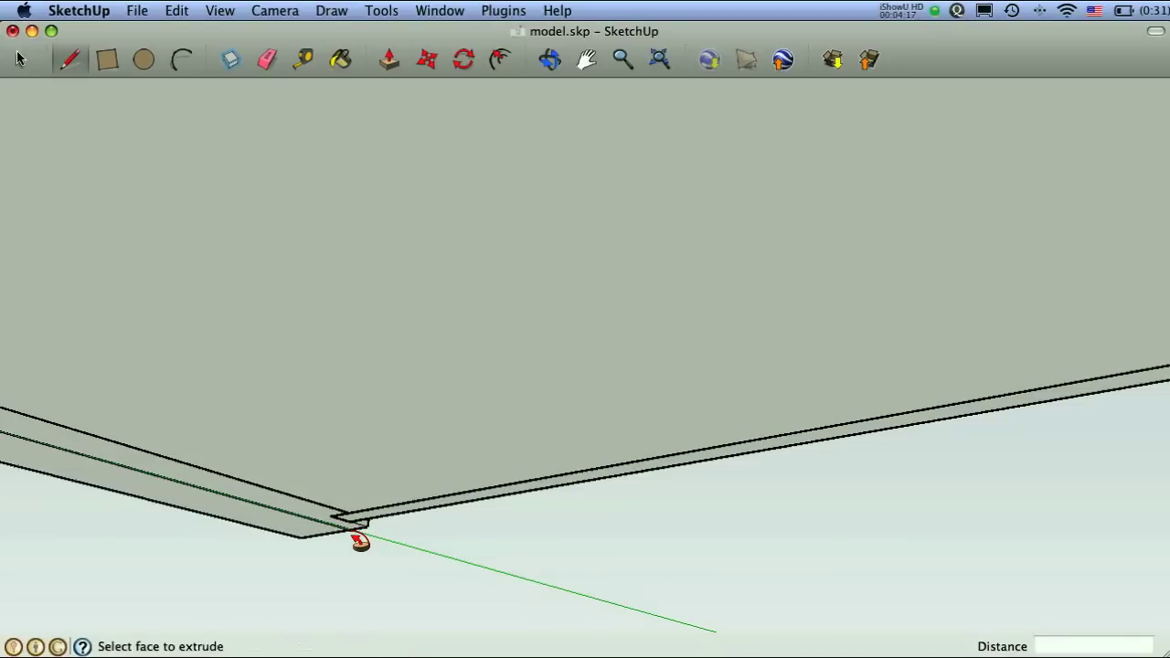
scroll(370, 523, "down", 6)
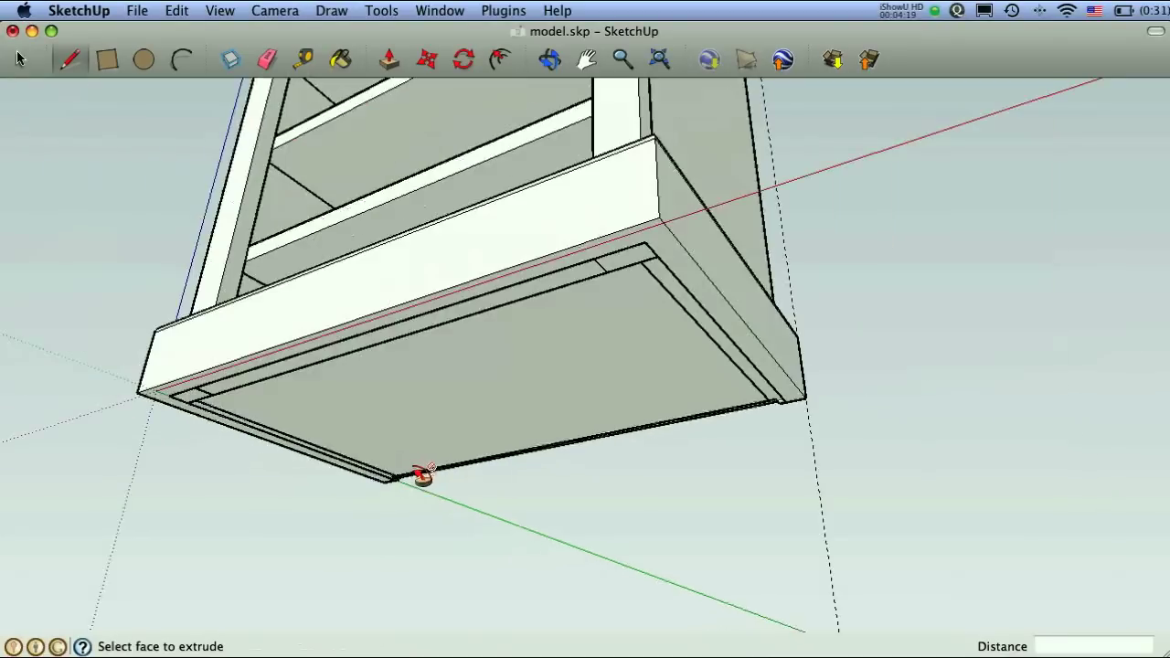
key("space")
middle_click_drag(545, 472, 663, 490, "shift")
scroll(229, 381, "up", 5)
middle_click_drag(230, 381, 601, 405)
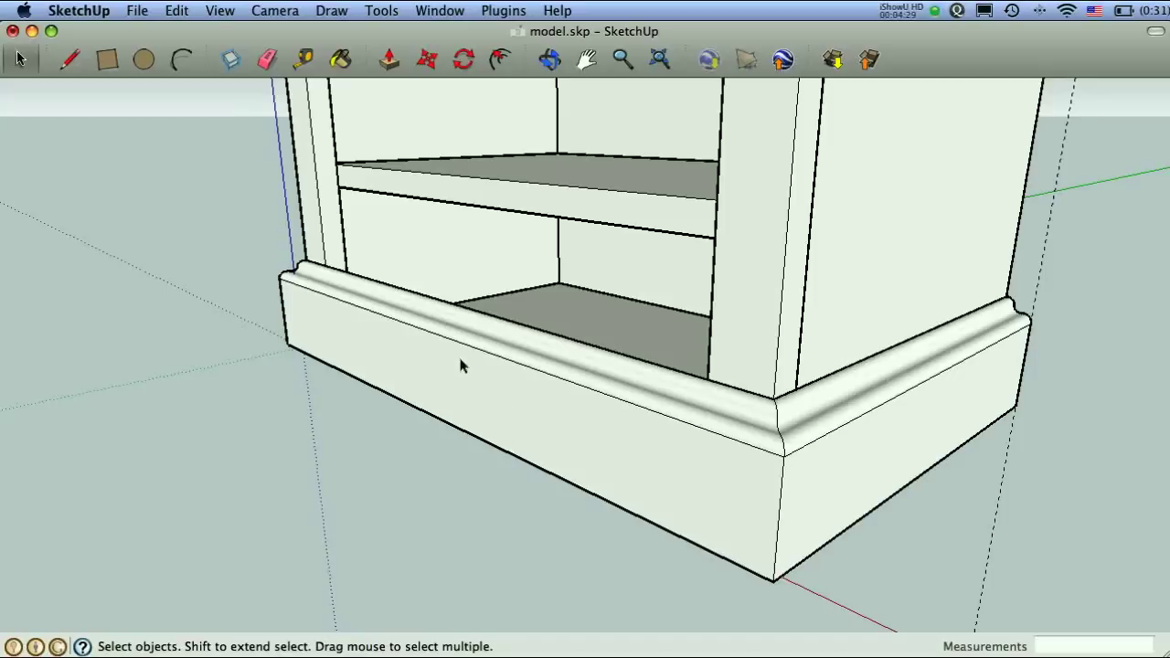
Step: Delete the crown molding from the cabinet top
scroll(766, 389, "down", 5)
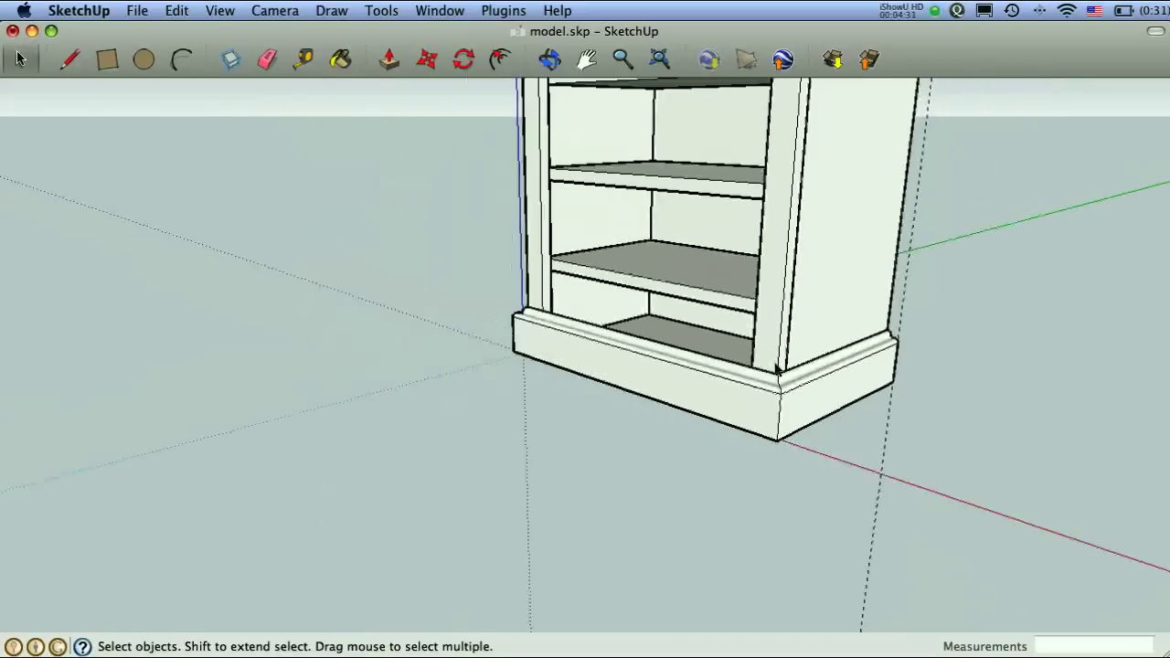
middle_click_drag(766, 389, 713, 290)
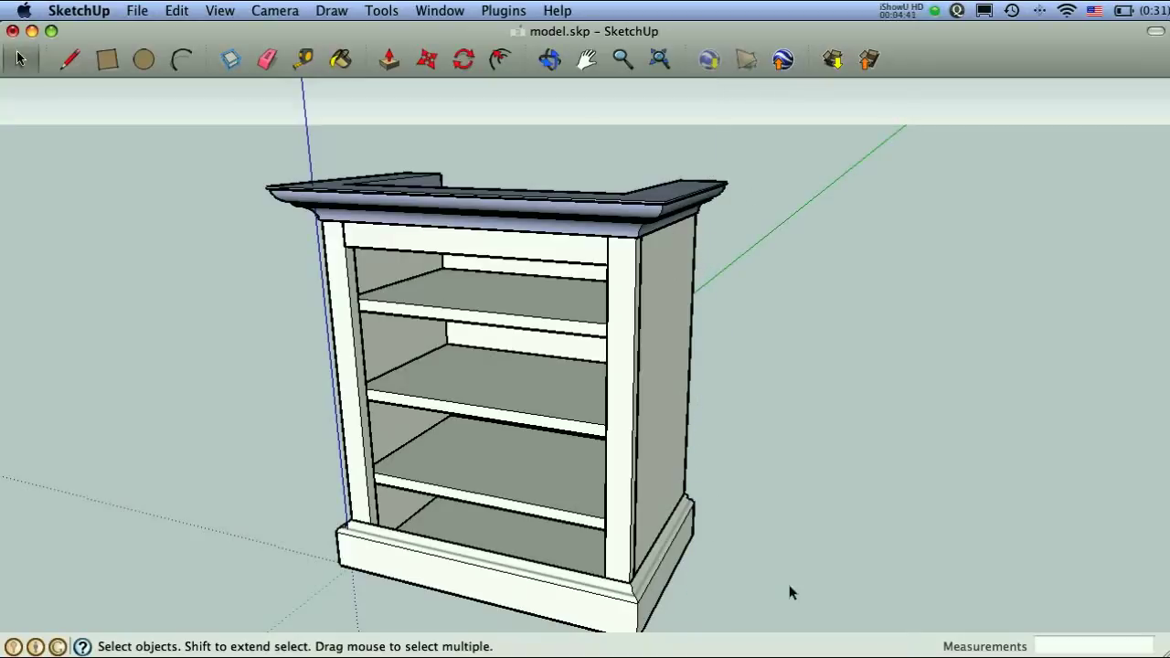
left_click(615, 232)
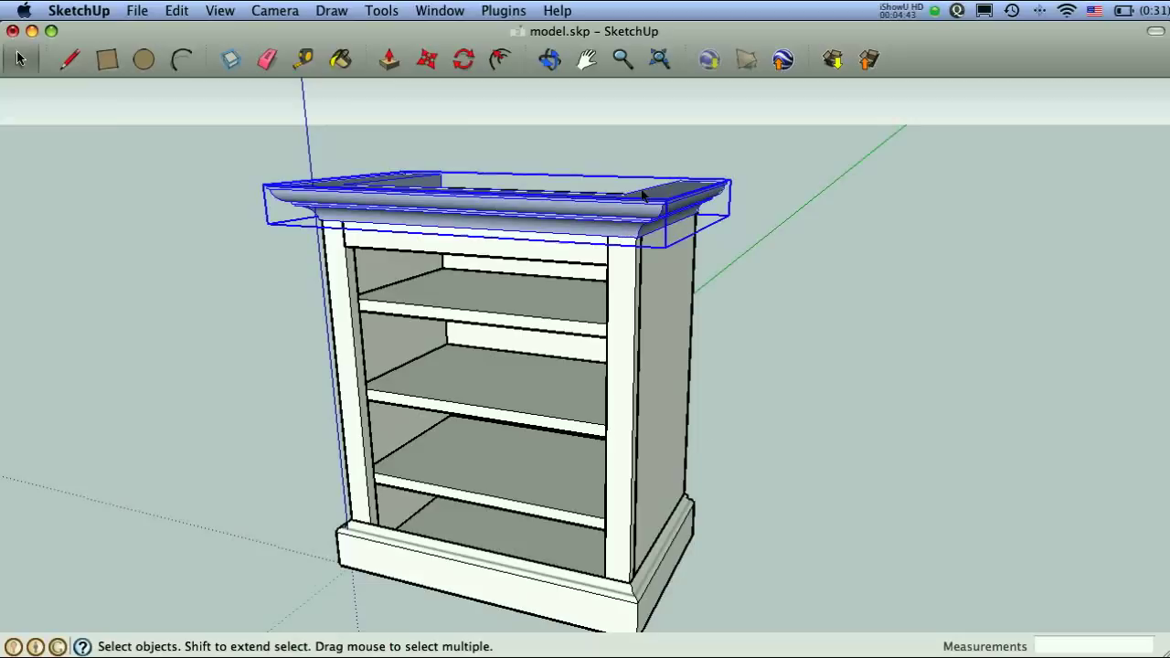
key("Delete")
Step: Place guides just outside the top's left and right edges
middle_click_drag(642, 194, 663, 394)
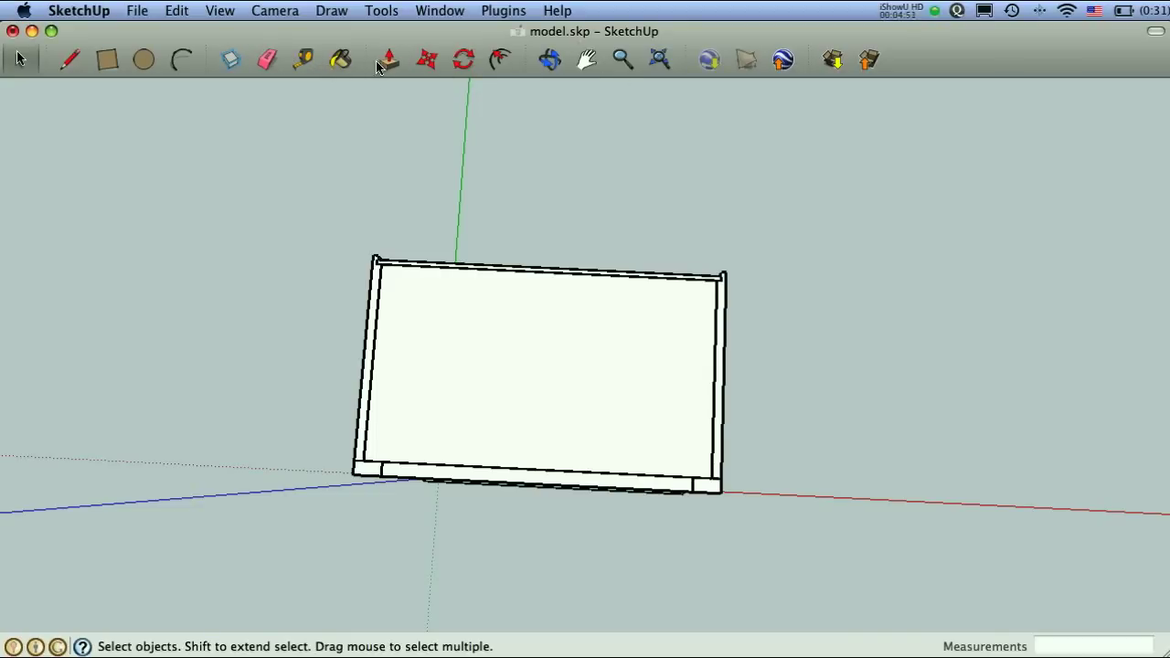
left_click(311, 61)
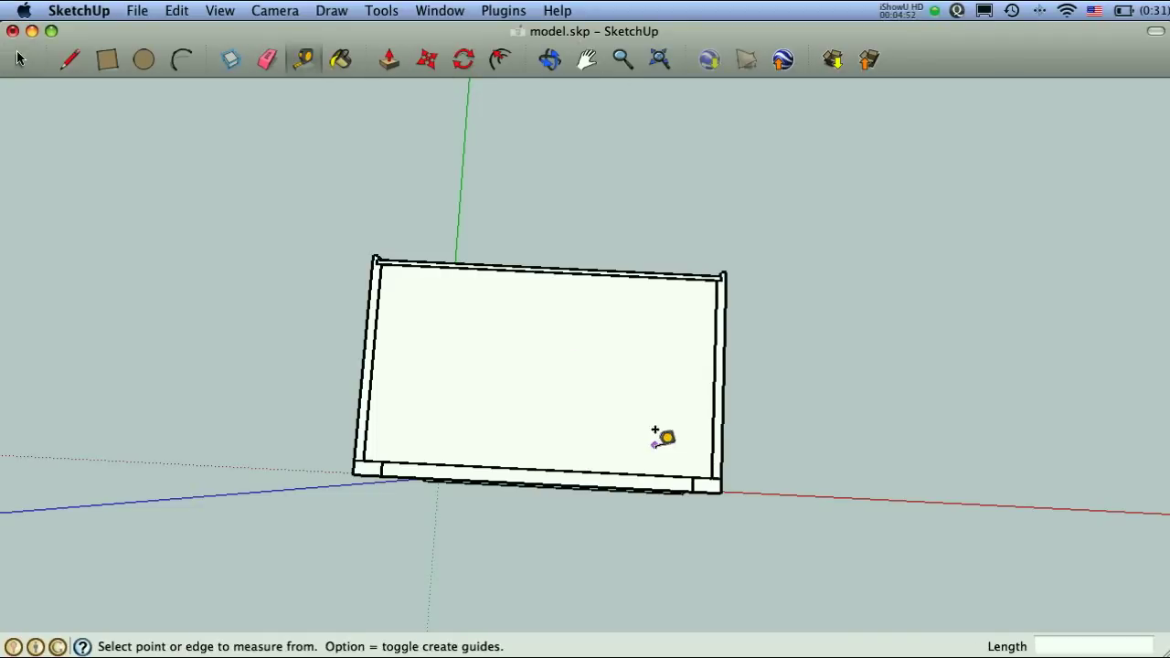
left_click(724, 356)
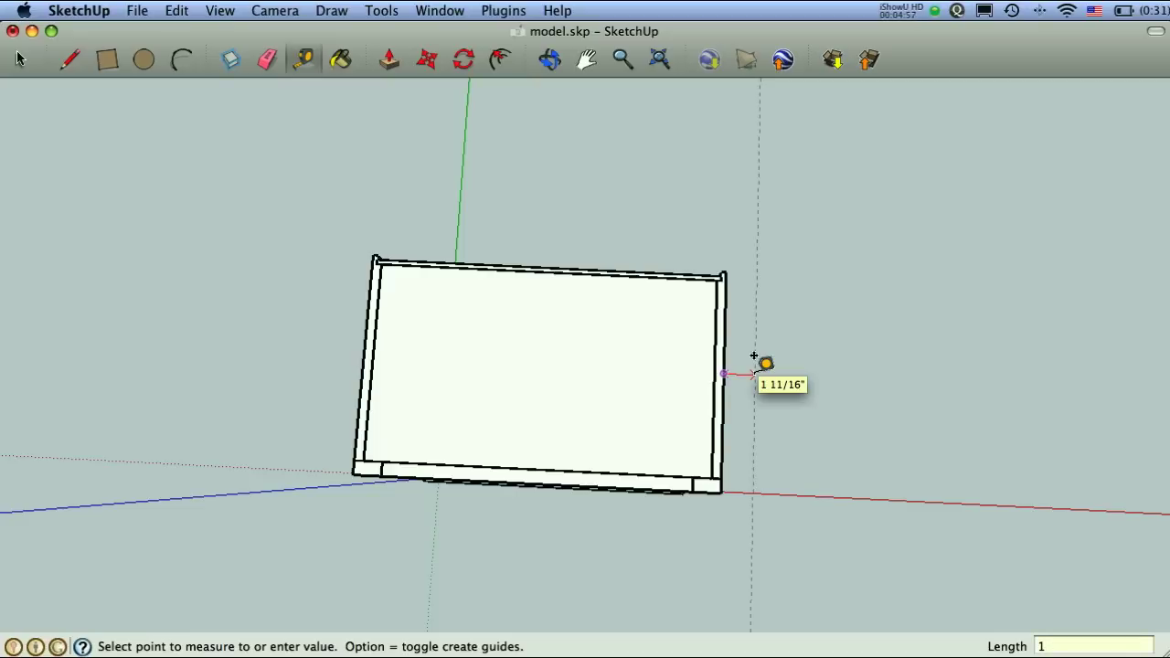
left_click(753, 357)
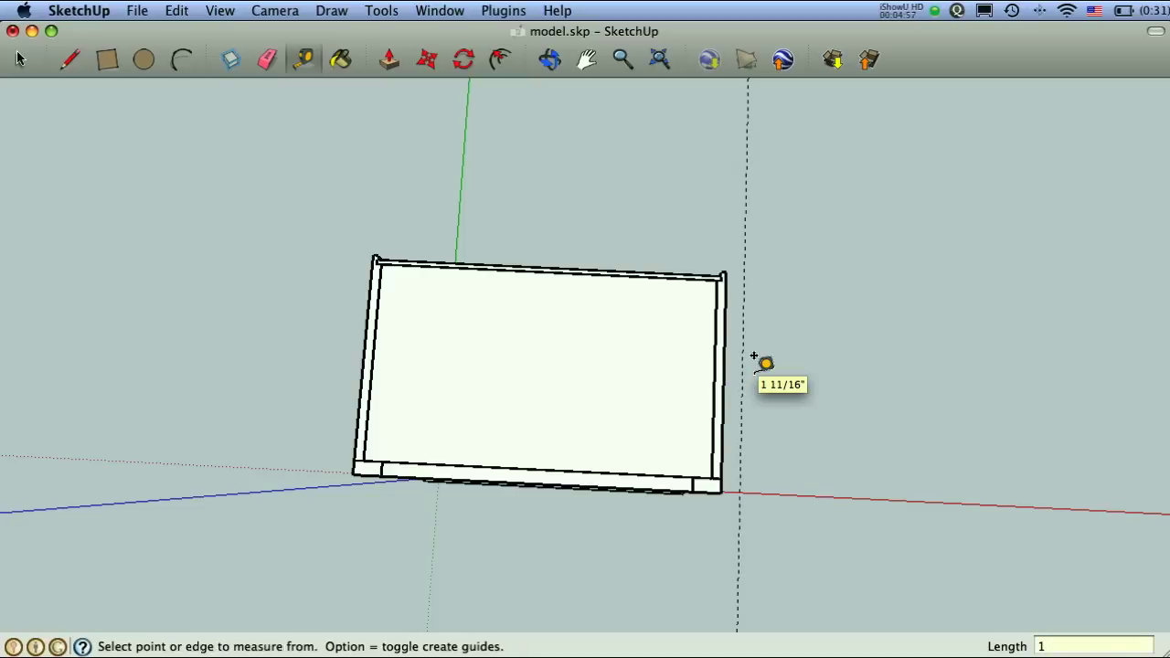
left_click(365, 325)
left_click(348, 325)
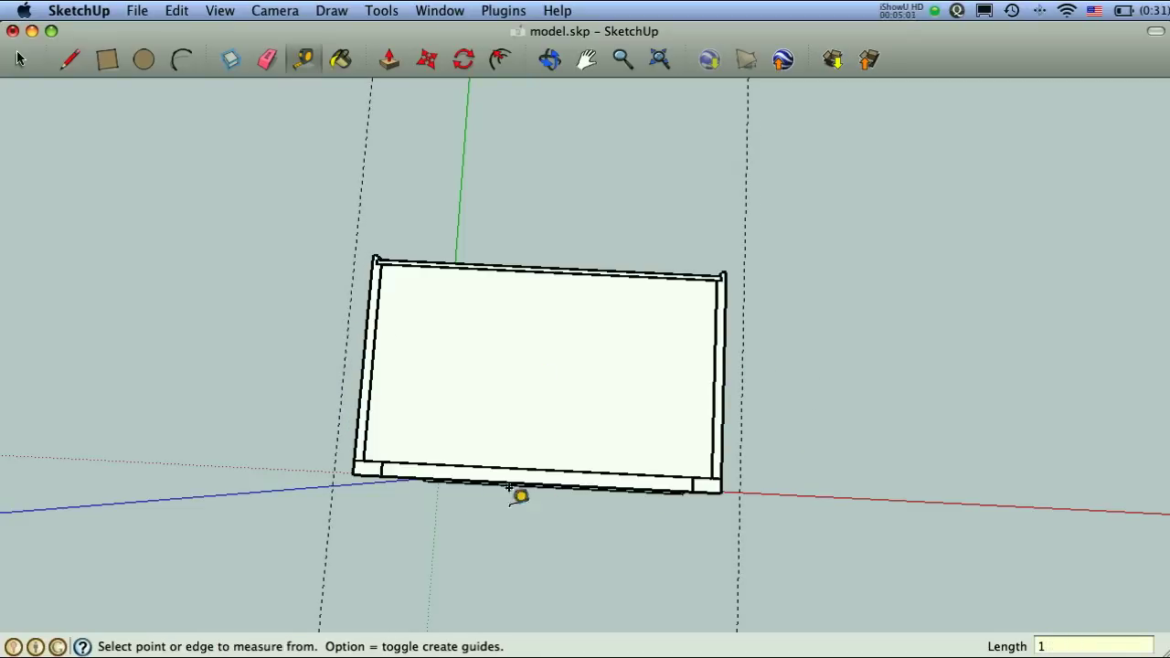
scroll(493, 476, "down", 2)
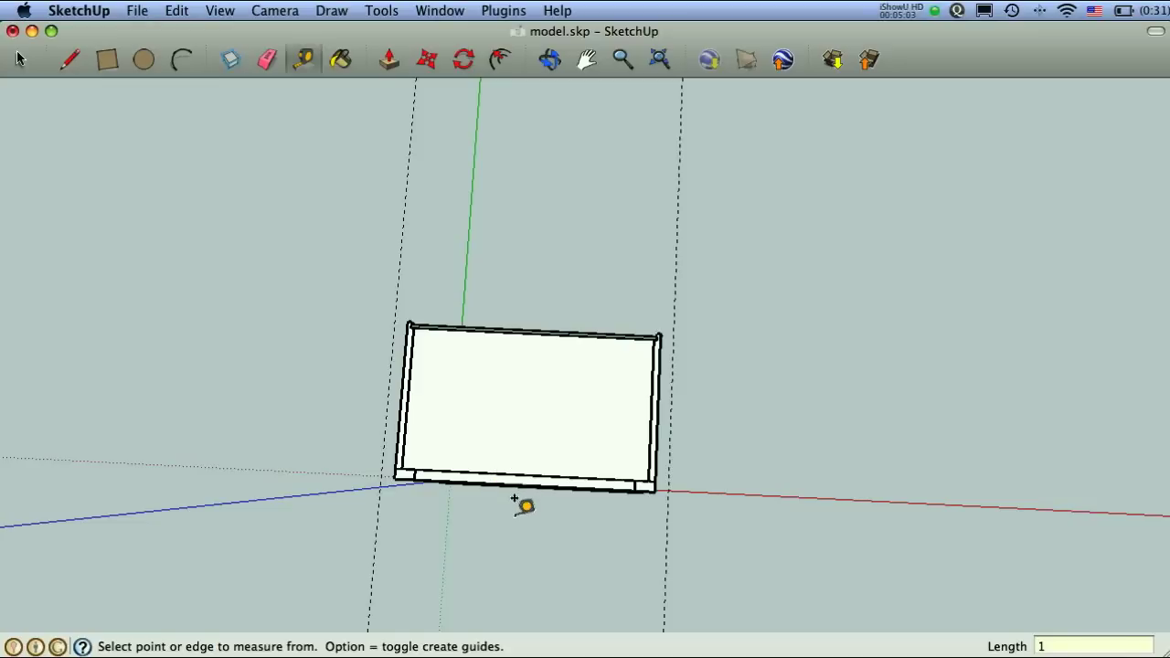
scroll(515, 498, "up", 3)
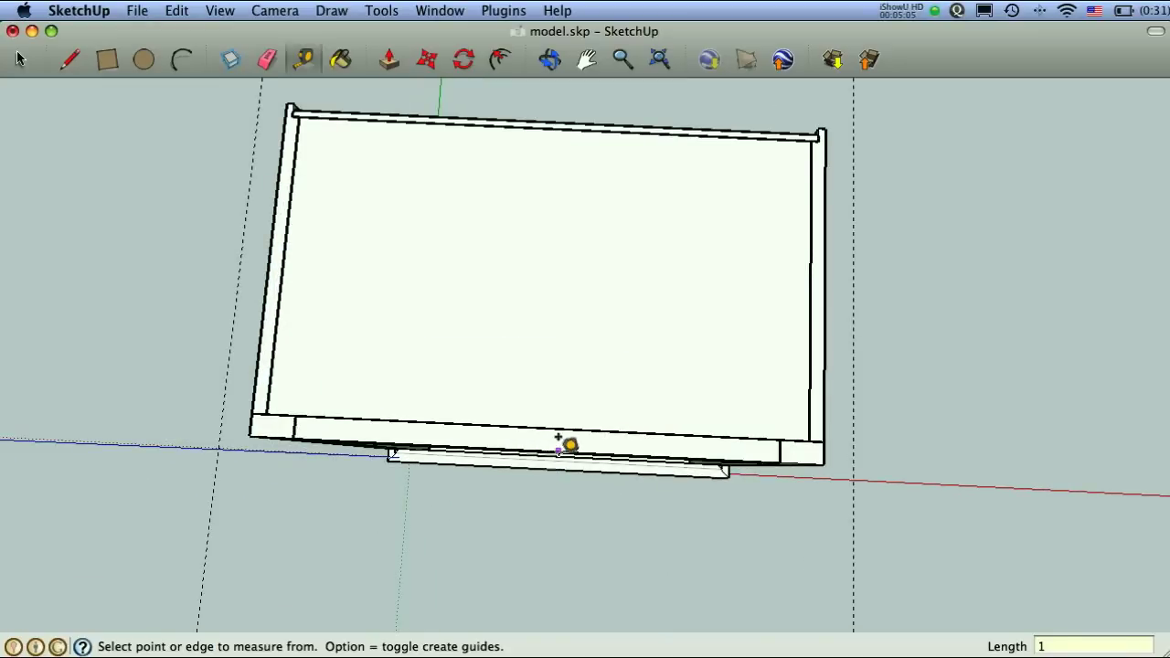
scroll(560, 434, "up", 3)
Step: Place a guide 1" out from the top's front edge
middle_click_drag(552, 440, 540, 491)
left_click(536, 509)
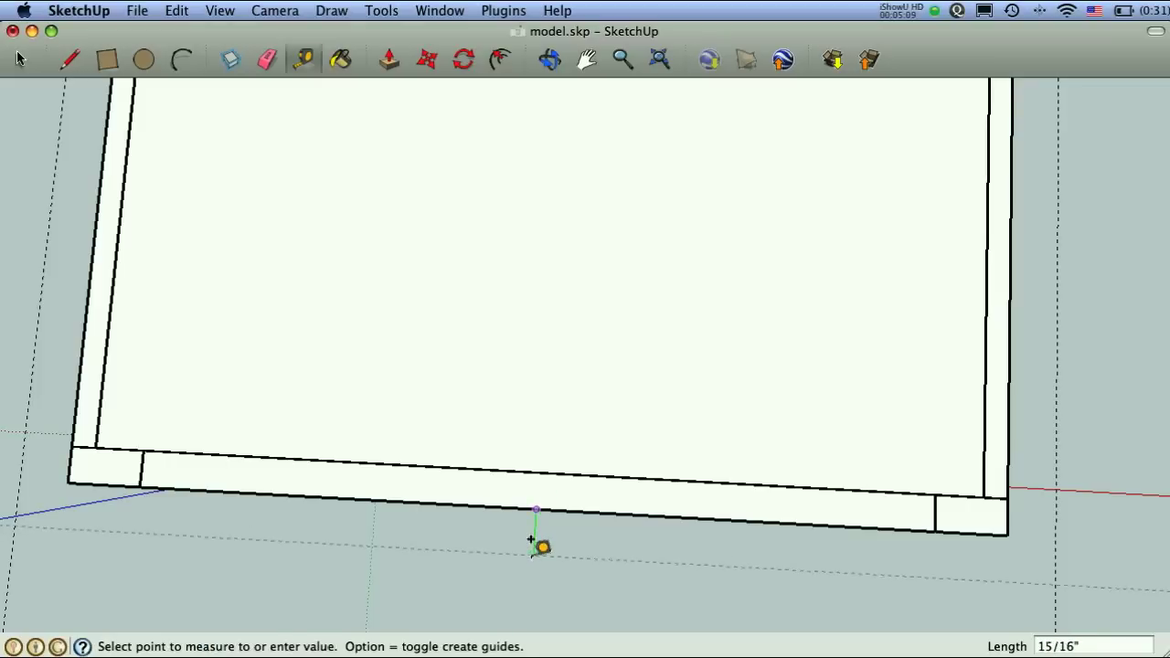
type("1")
key("Return")
scroll(542, 547, "down", 5)
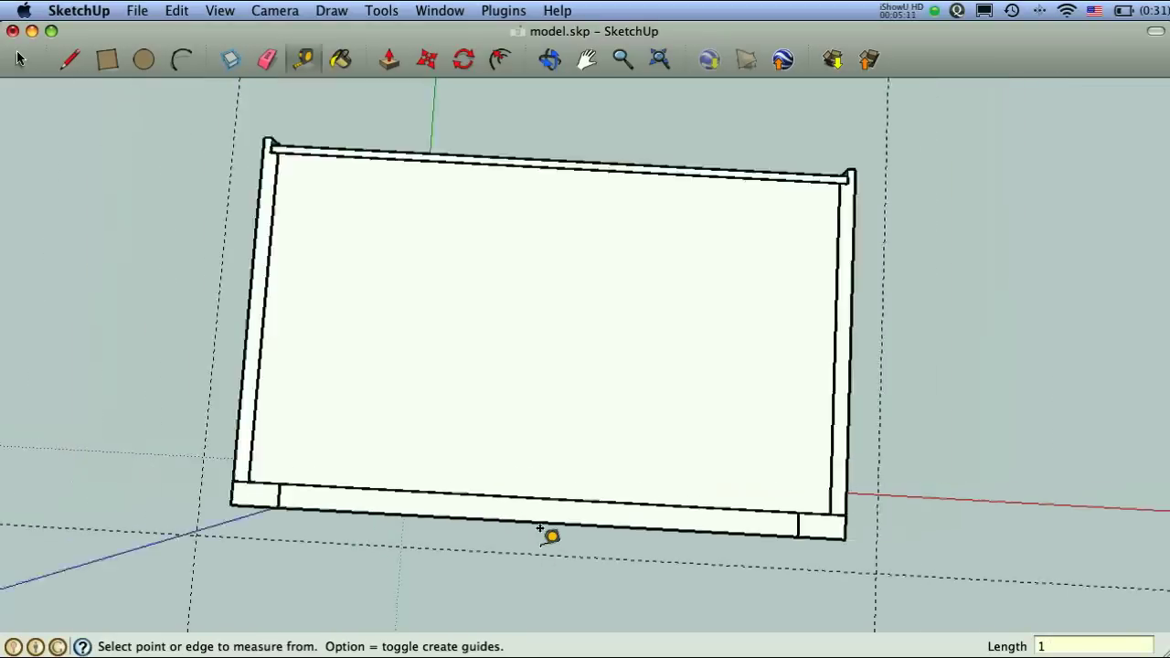
left_click(111, 64)
Step: Draw a rectangle between opposite guide intersections over the cabinet top
left_click(322, 515)
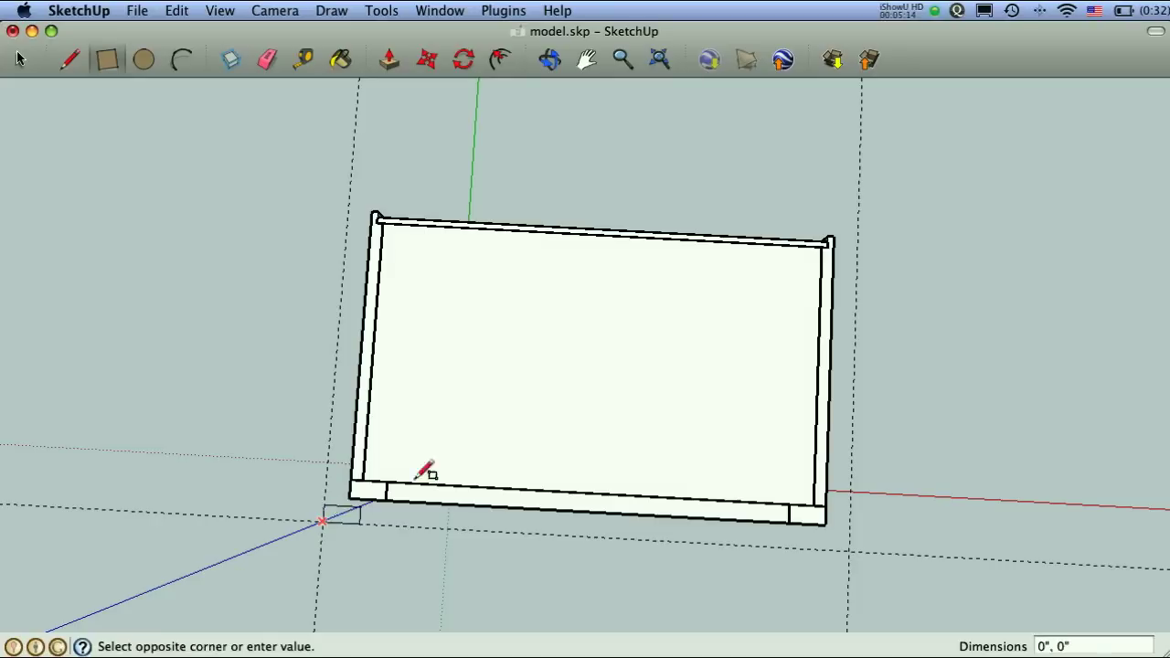
left_click(857, 236)
middle_click_drag(549, 511, 426, 384)
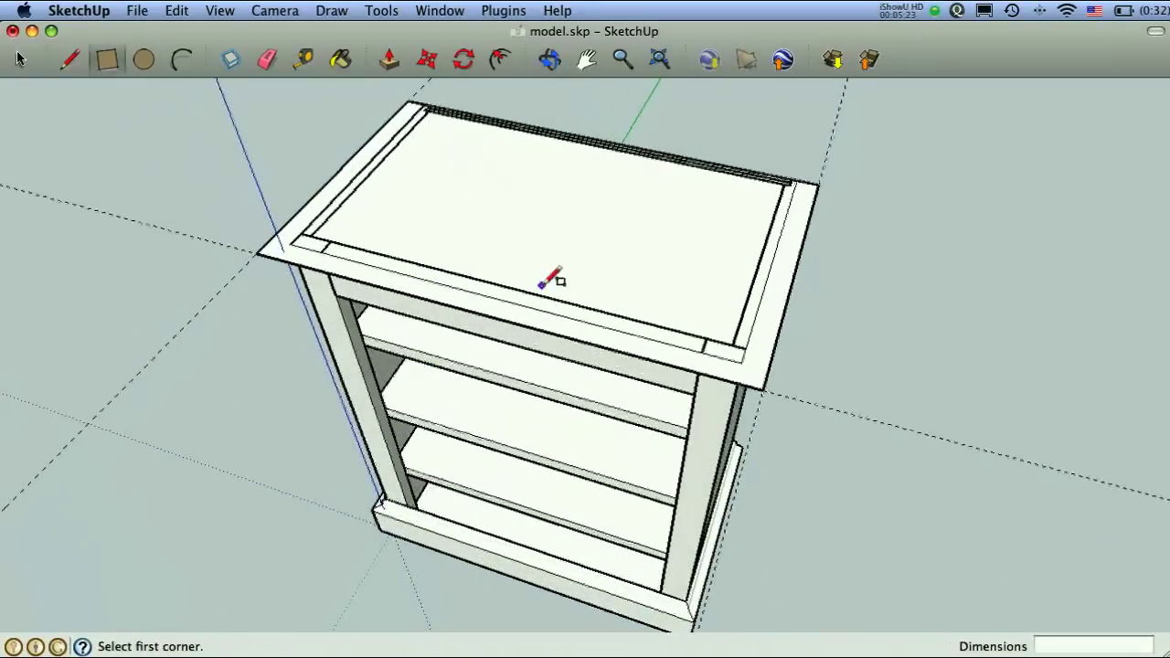
Step: Pull the rectangle up 1" into an overhanging slab top
left_click(390, 60)
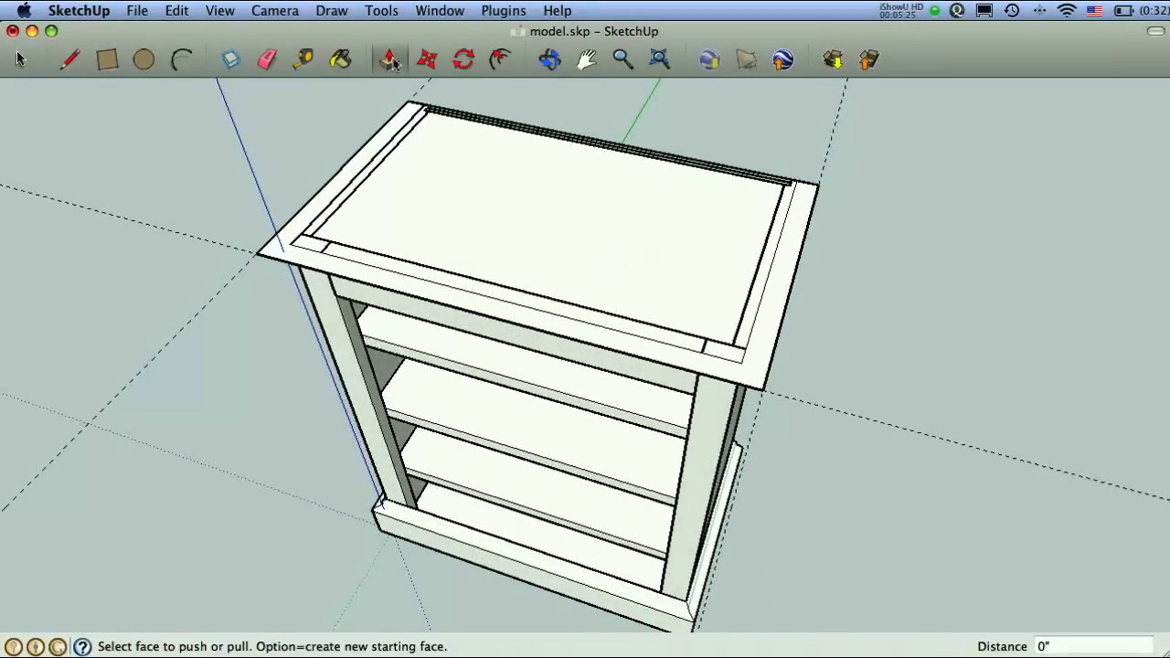
left_click(548, 250)
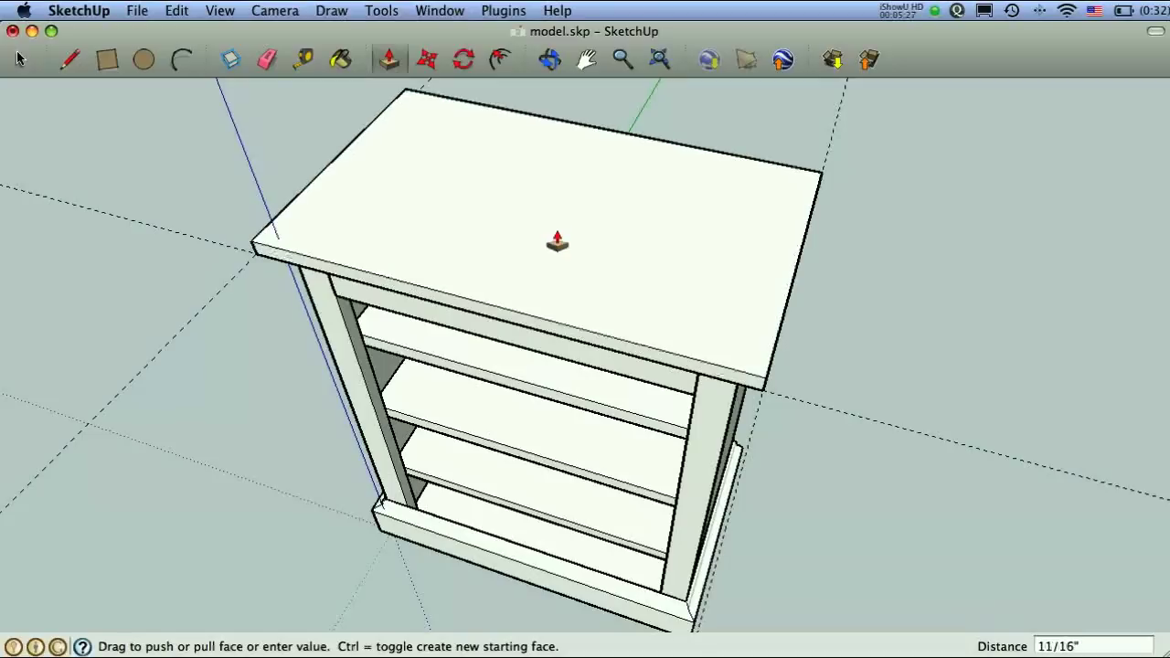
type("1")
key("Return")
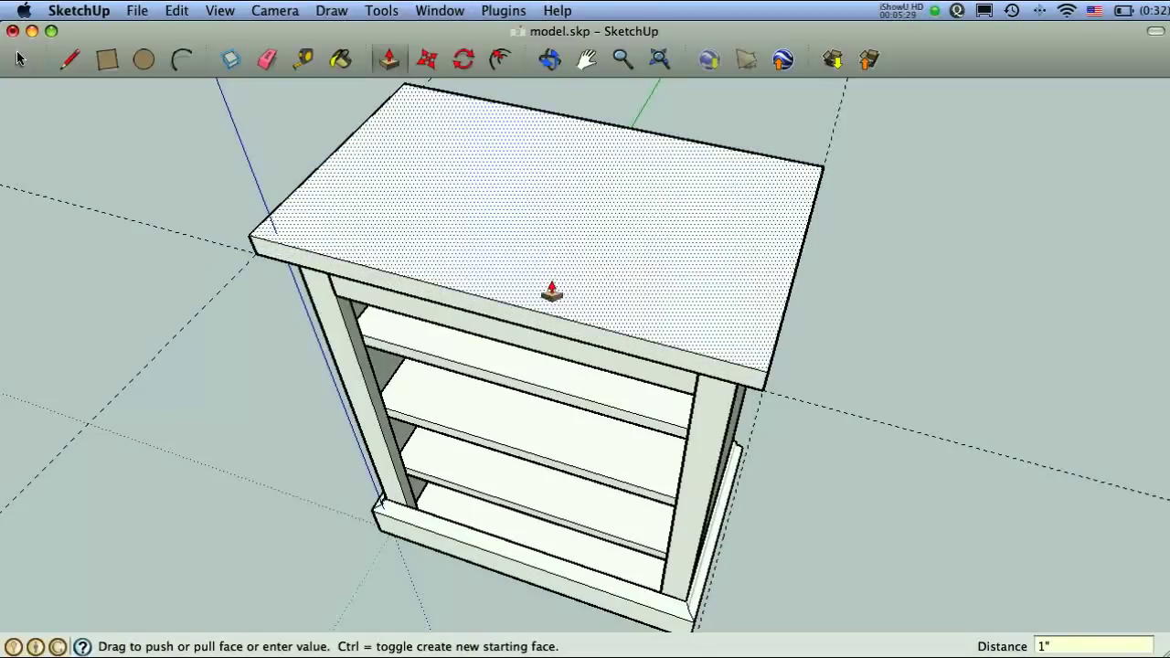
middle_click_drag(551, 296, 540, 191)
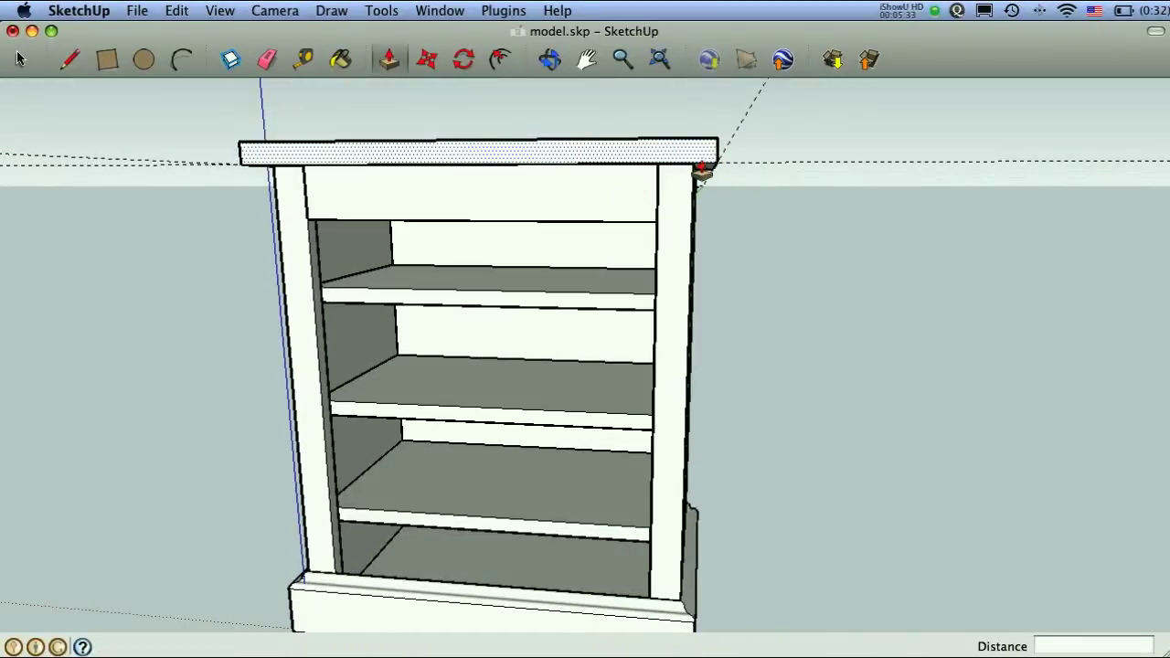
middle_click_drag(369, 177, 721, 261)
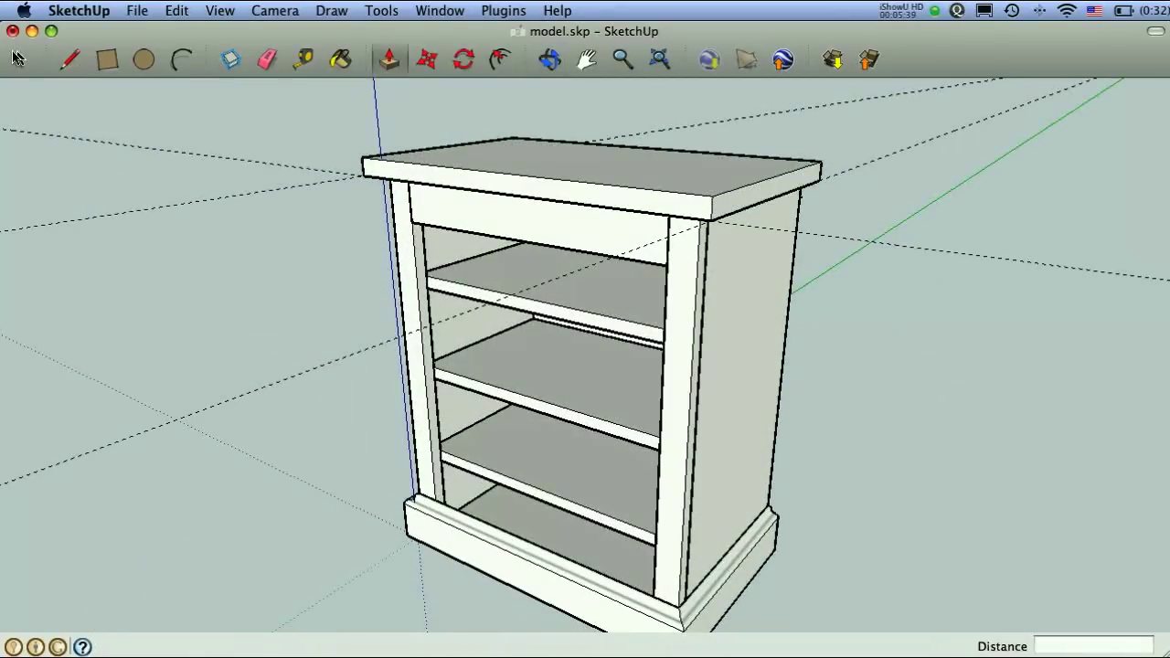
left_click(17, 59)
Step: Make all of the slab top's geometry into a group
triple_click(603, 198)
right_click(605, 192)
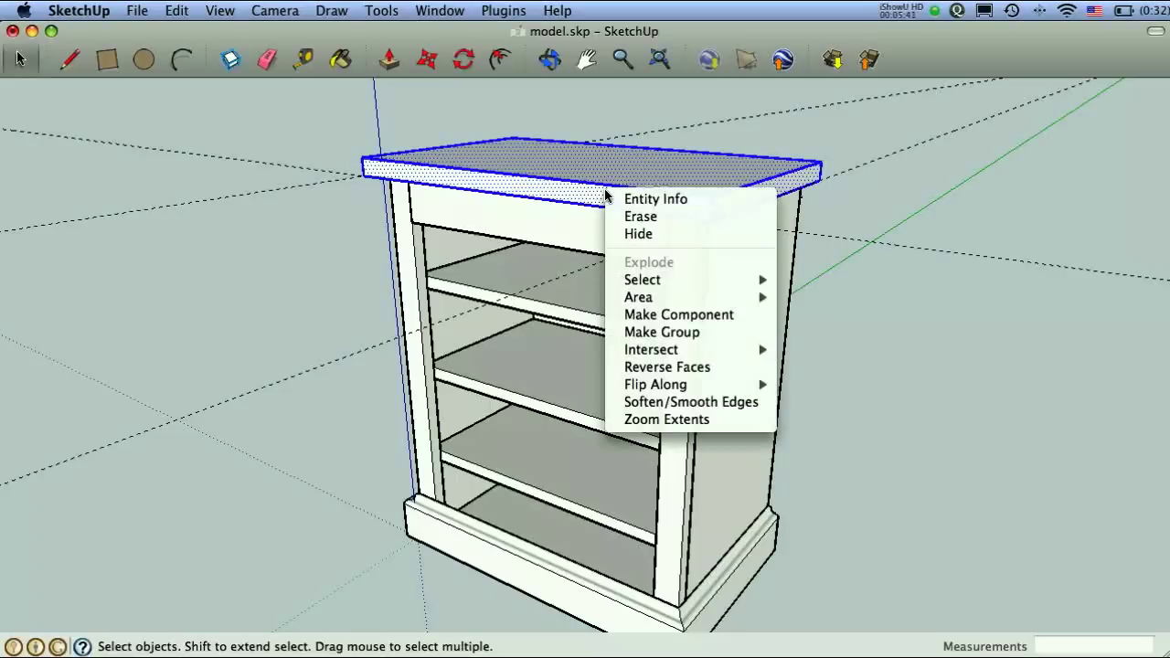
left_click(631, 332)
left_click(859, 306)
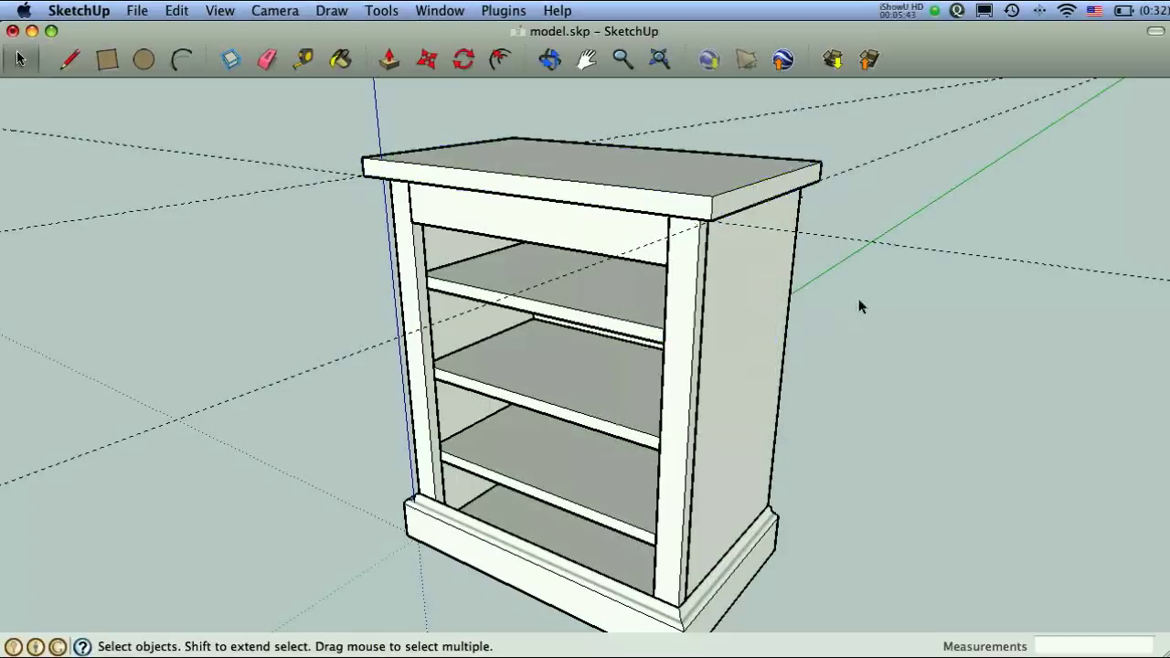
Step: Draw a triangle on the slab end starting at its top-left corner
middle_click_drag(1000, 283, 460, 209)
scroll(448, 219, "up", 2)
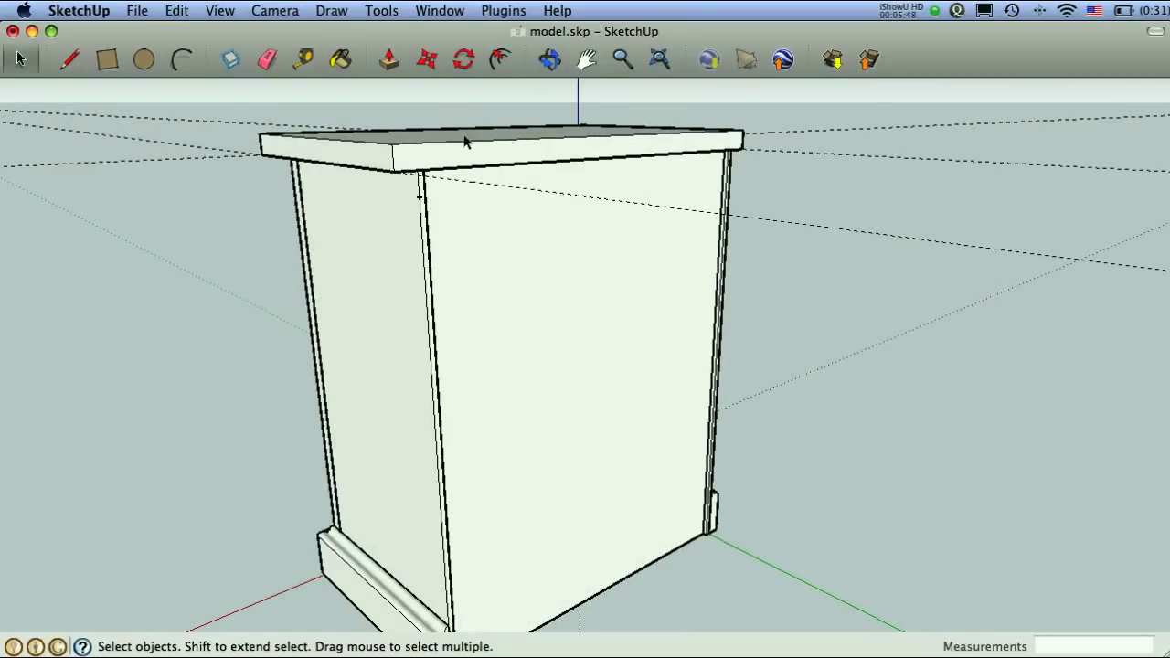
scroll(499, 269, "up", 2)
middle_click_drag(499, 269, 301, 216)
scroll(274, 256, "up", 2)
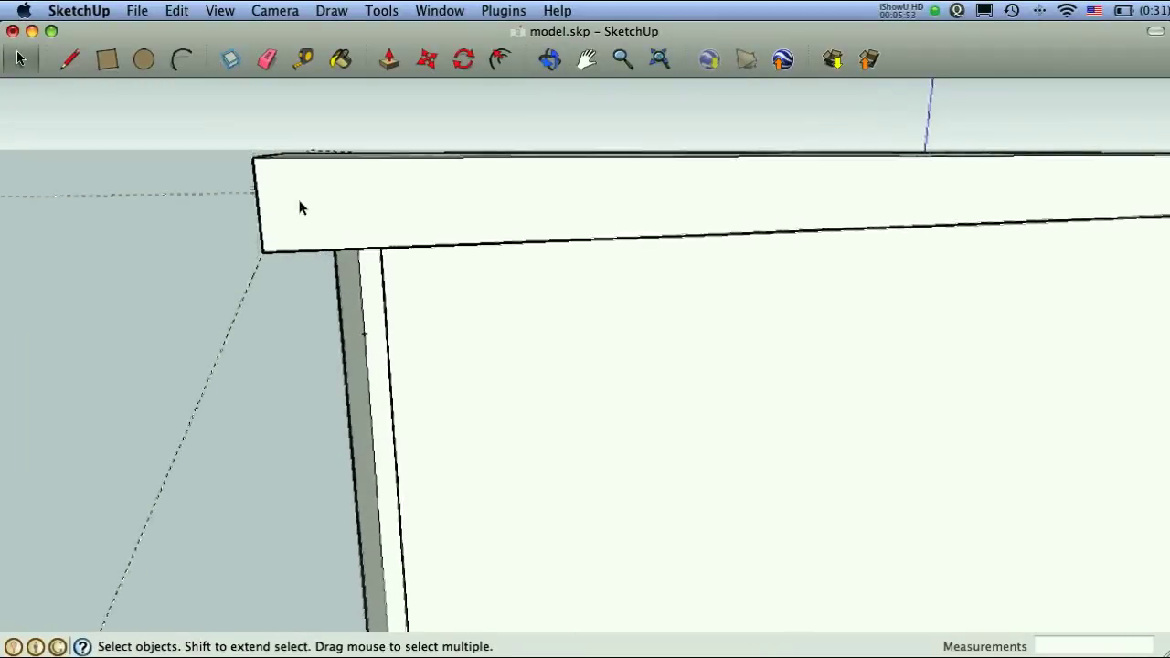
left_click(71, 60)
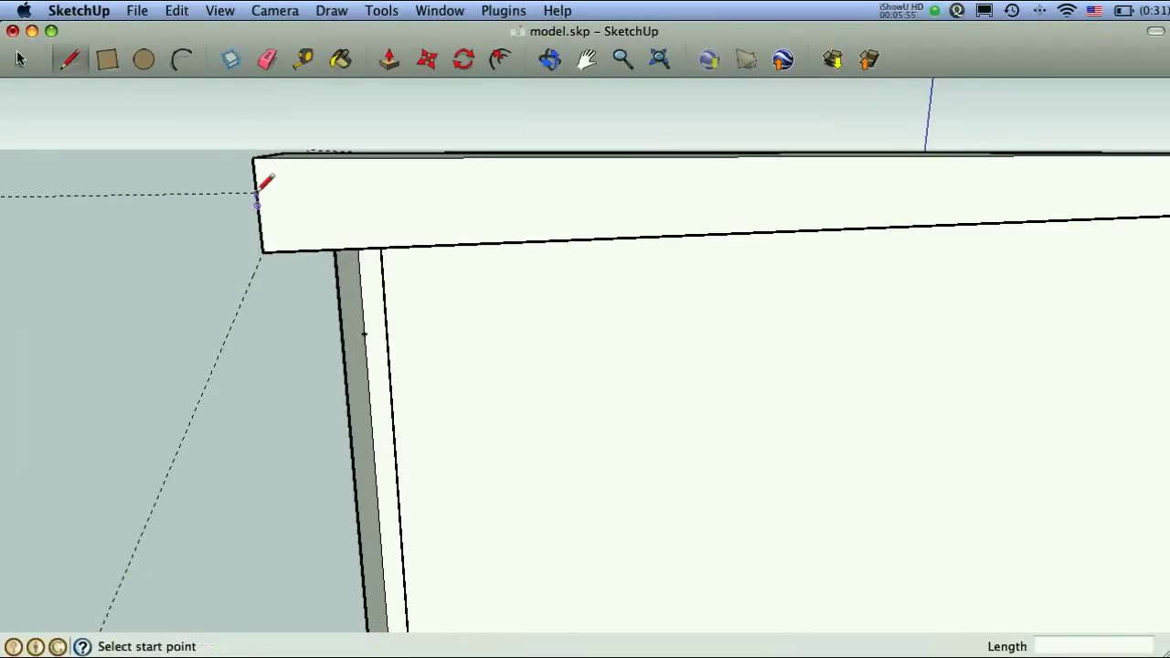
left_click(254, 170)
left_click(359, 247)
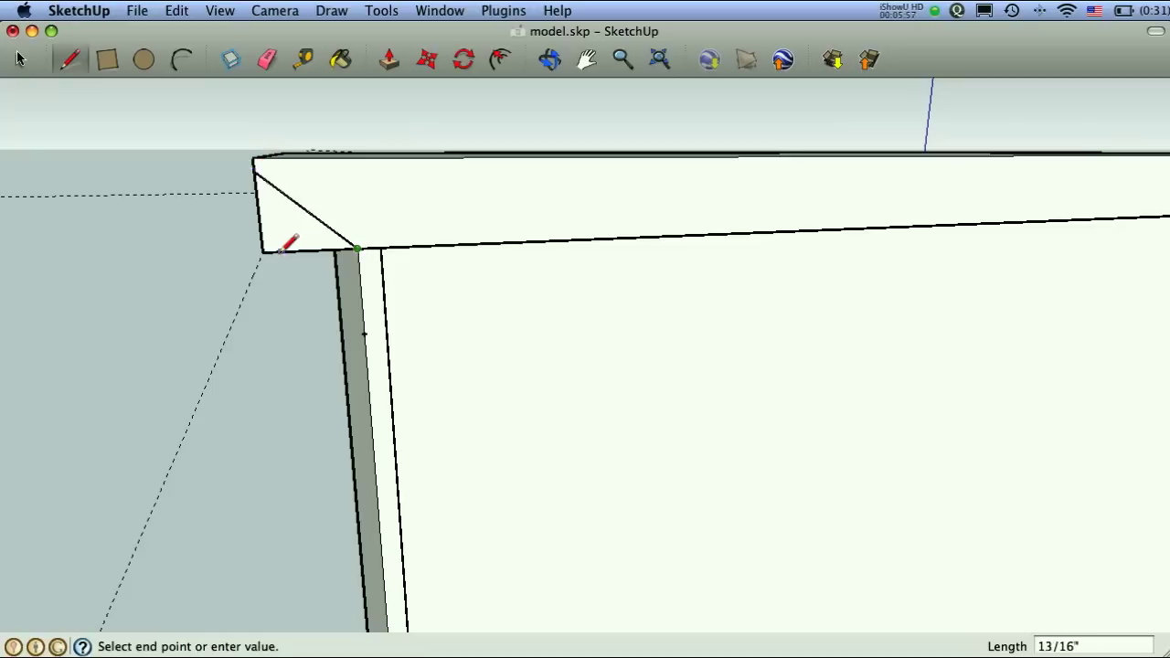
left_click(255, 170)
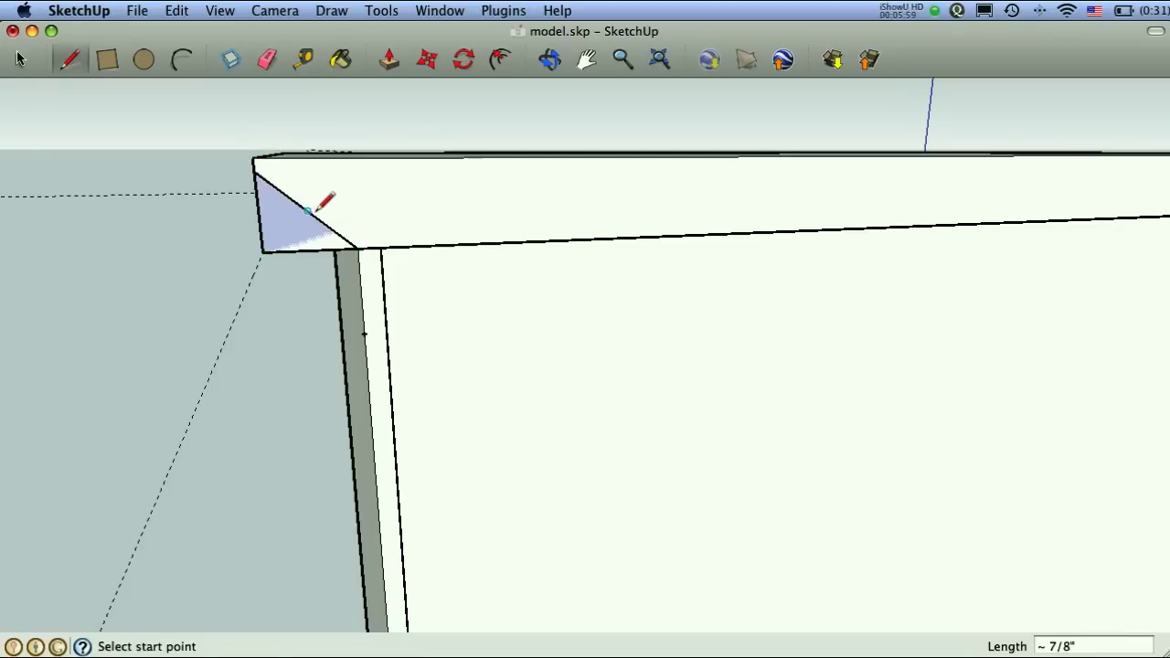
Step: Push/Pull the triangle into a wedge, then undo the wedge and diagonal
mouse_move(308, 210)
middle_mouse_down()
mouse_move(374, 265)
mouse_move(408, 97)
middle_mouse_up()
left_click(386, 60)
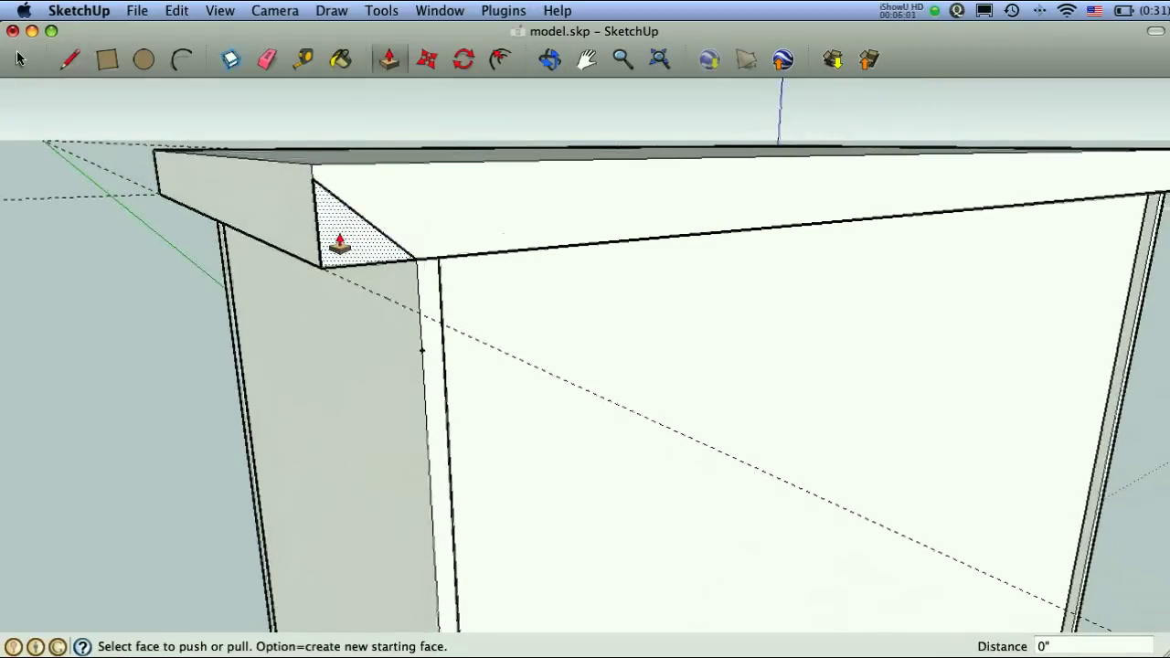
mouse_move(339, 243)
left_mouse_down()
mouse_move(447, 305)
mouse_move(298, 248)
mouse_move(533, 296)
mouse_move(329, 229)
left_mouse_up()
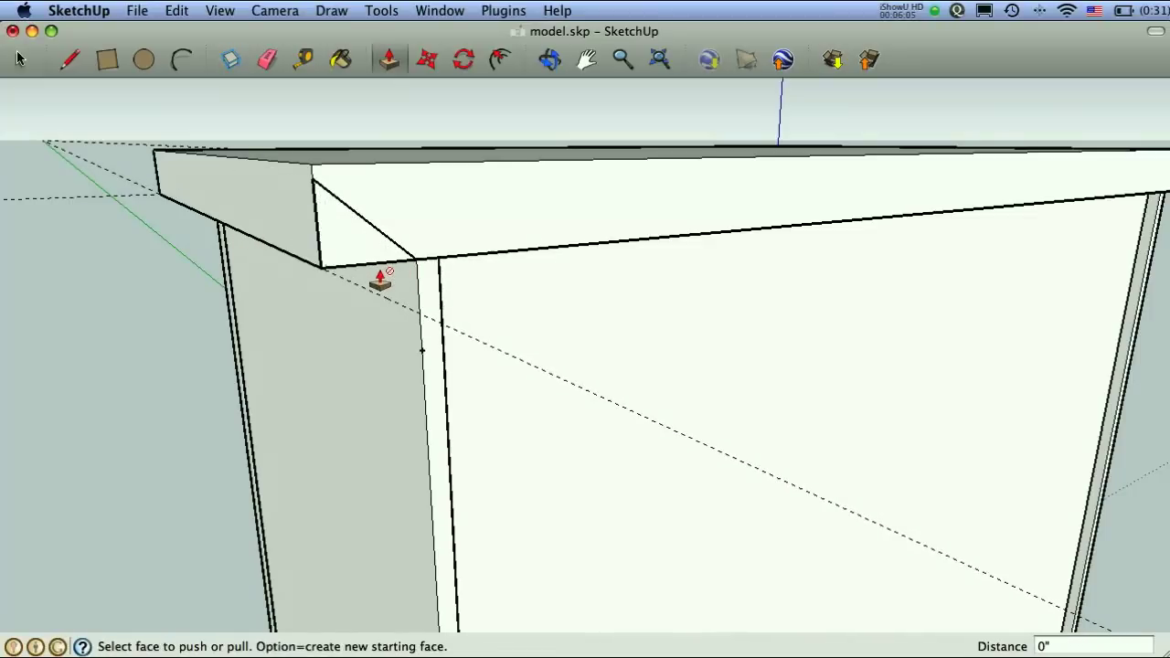
key("super+z")
key("space")
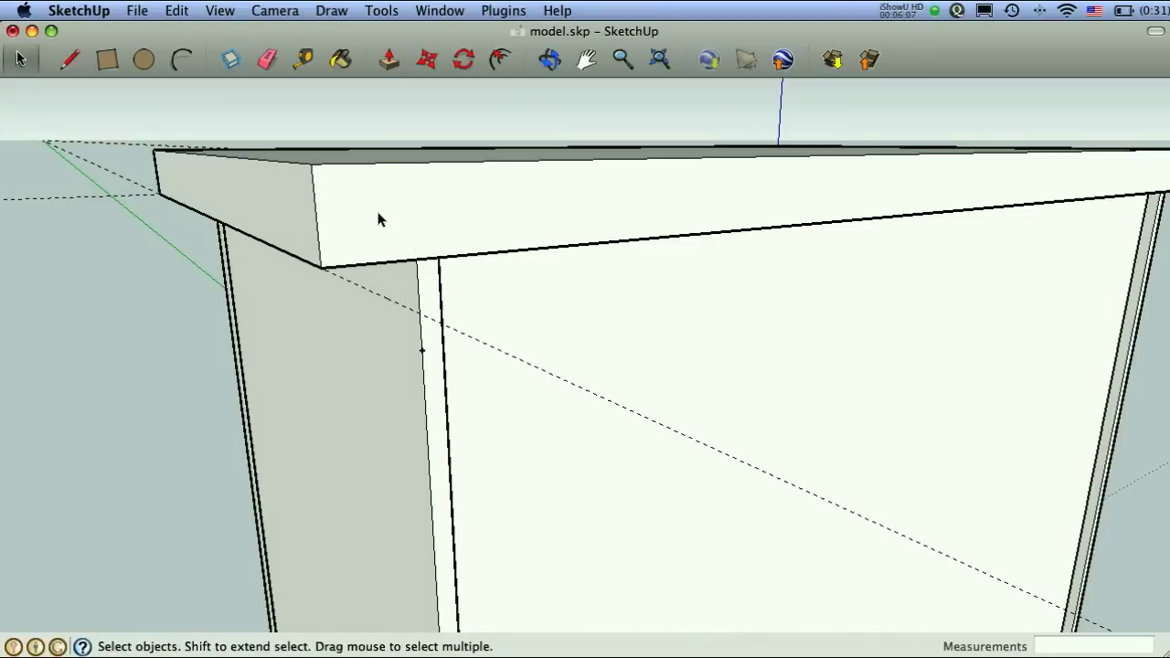
Step: Inside the slab top group, add guides 1/8" below the top edge and 7/8" from the left edge
double_click(379, 217)
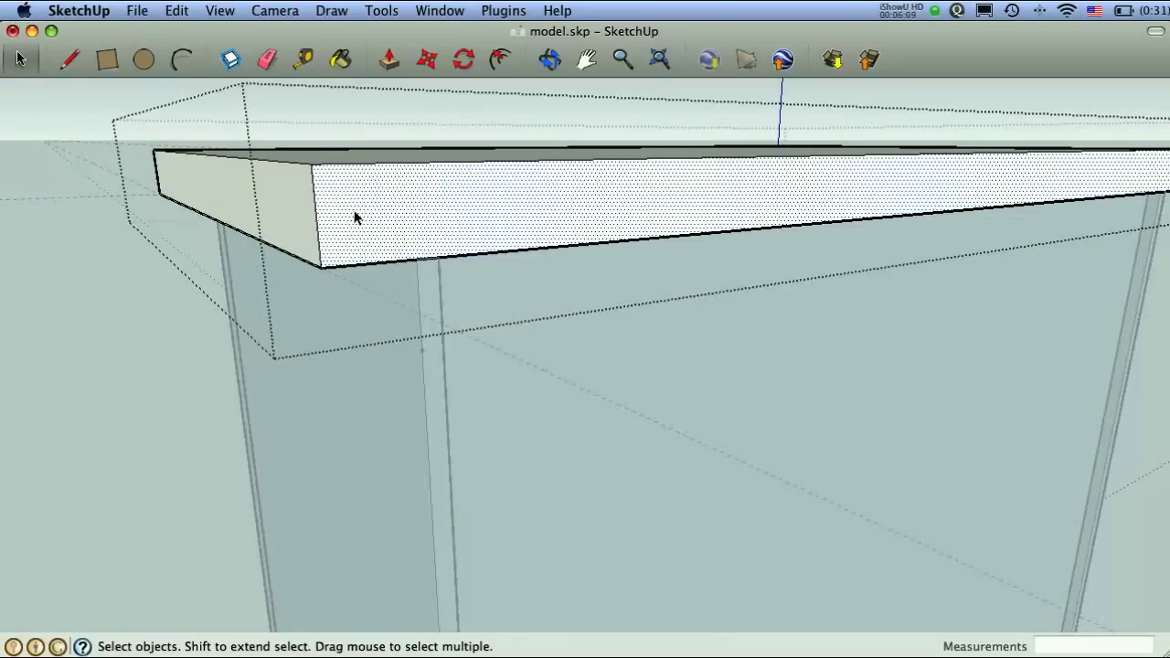
middle_click_drag(379, 255, 257, 218)
left_click(303, 60)
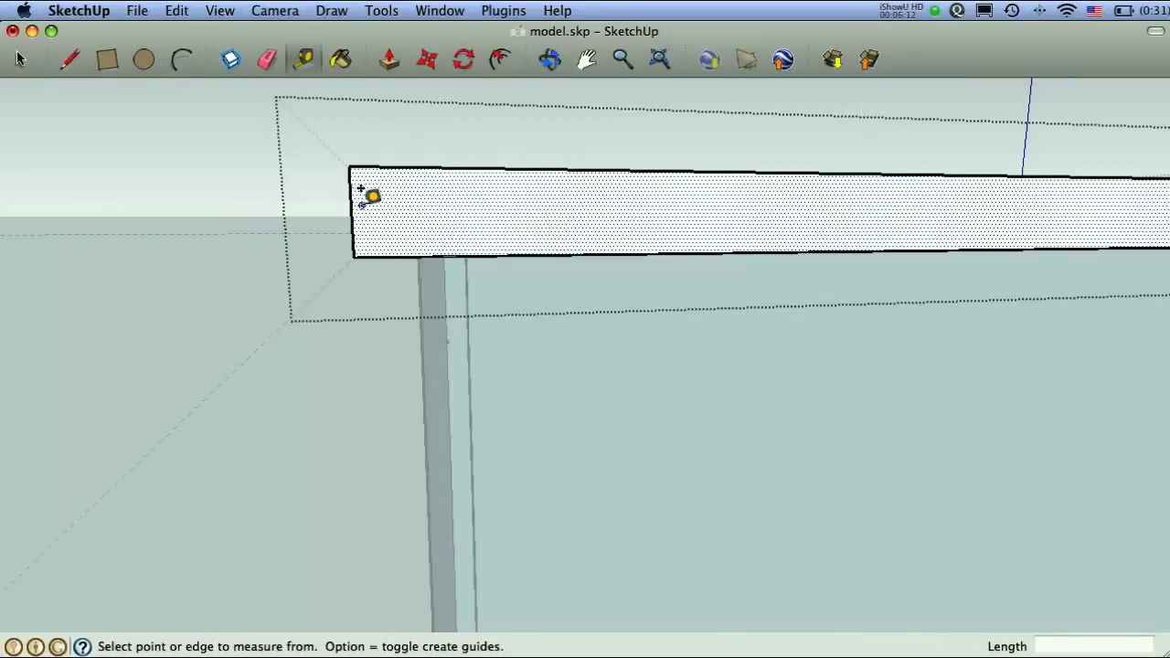
left_click(395, 154)
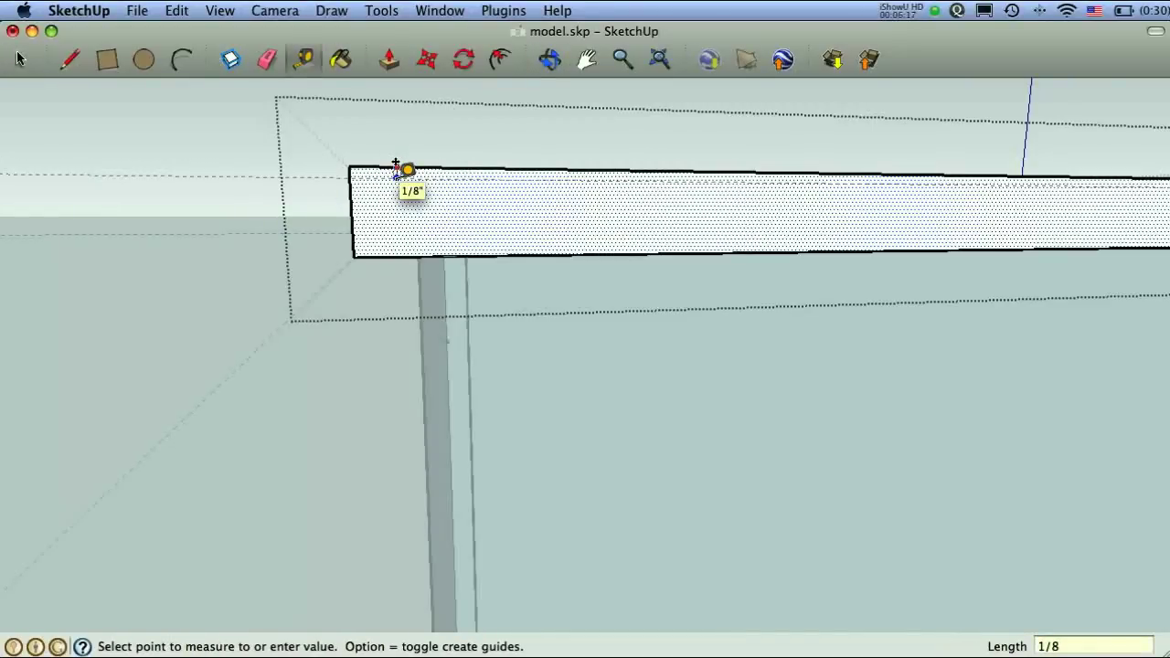
left_click(396, 164)
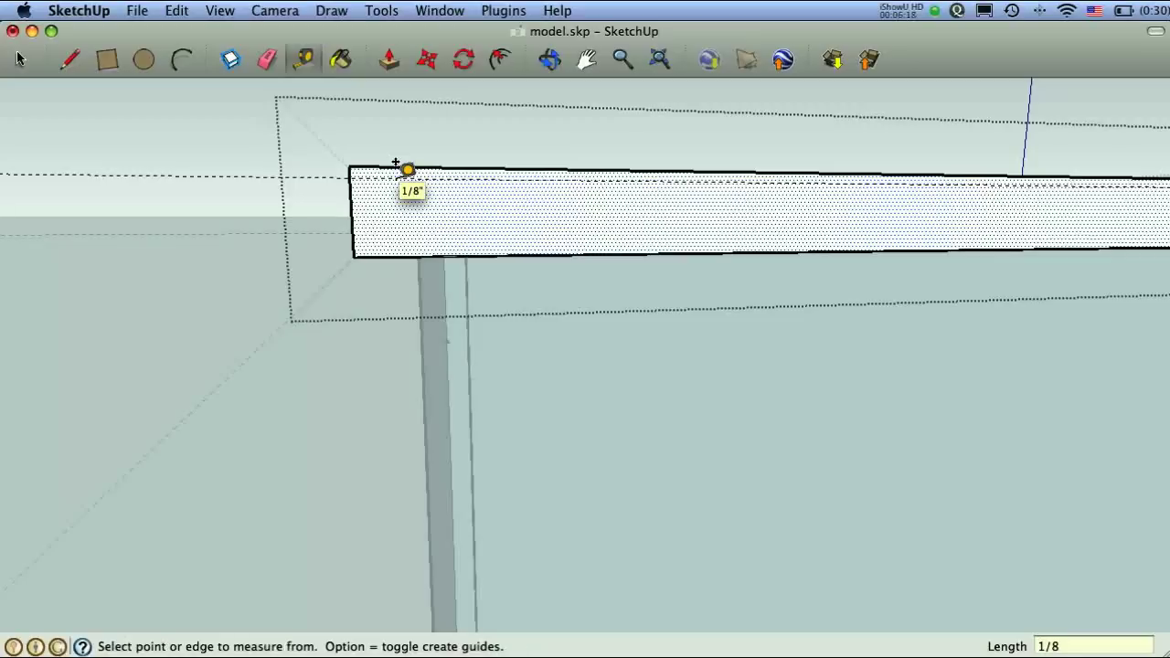
left_click(352, 211)
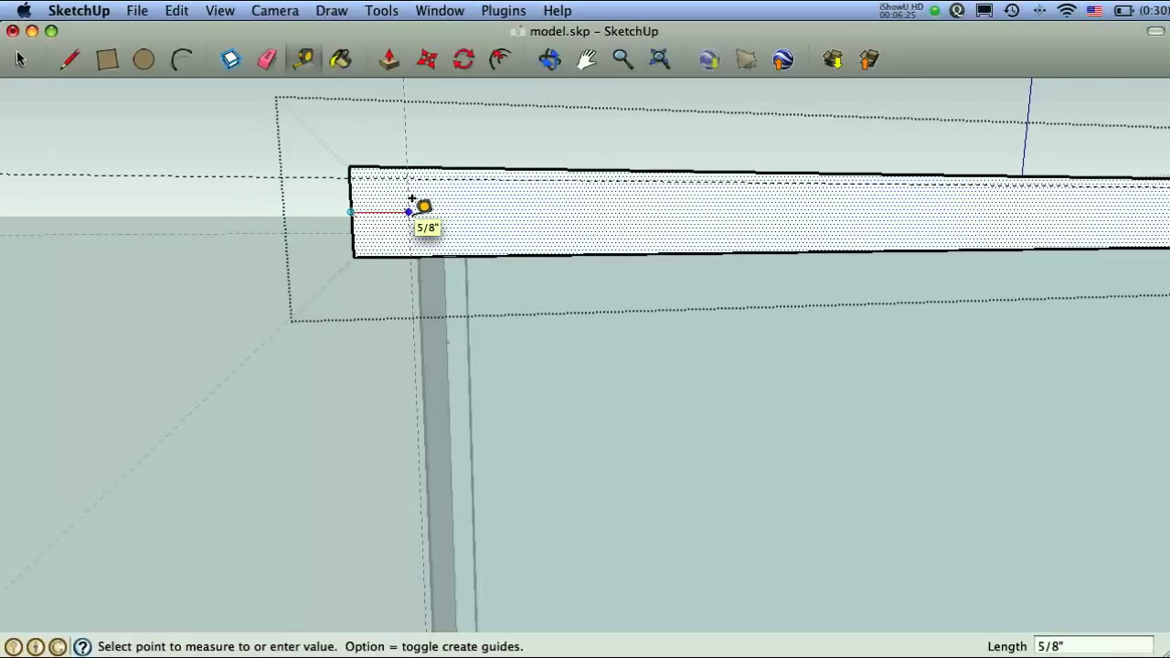
type("8")
key("Return")
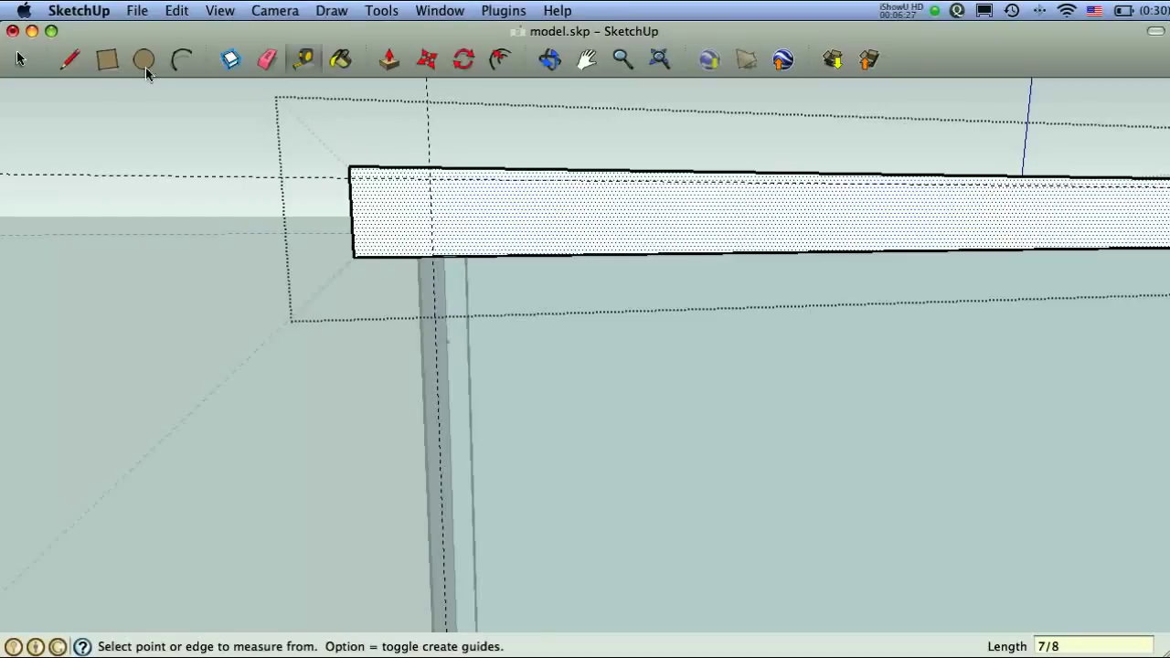
Step: Draw a diagonal from the 7/8" guide's bottom intersection to the top-left corner
left_click(68, 59)
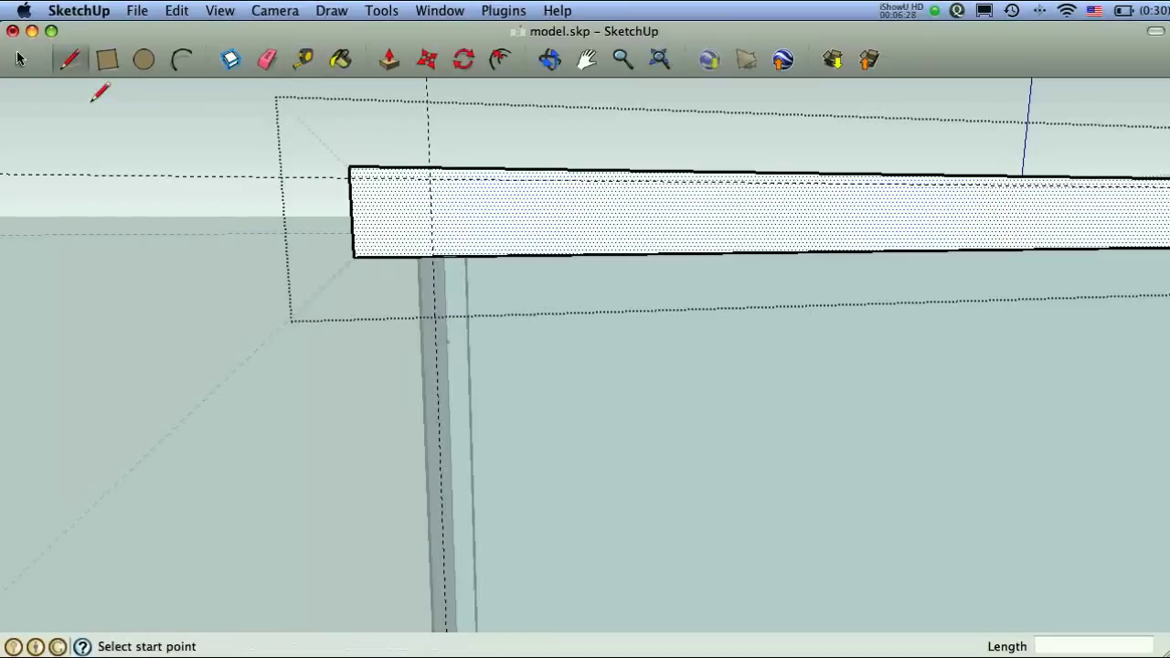
left_click(433, 255)
left_click(350, 172)
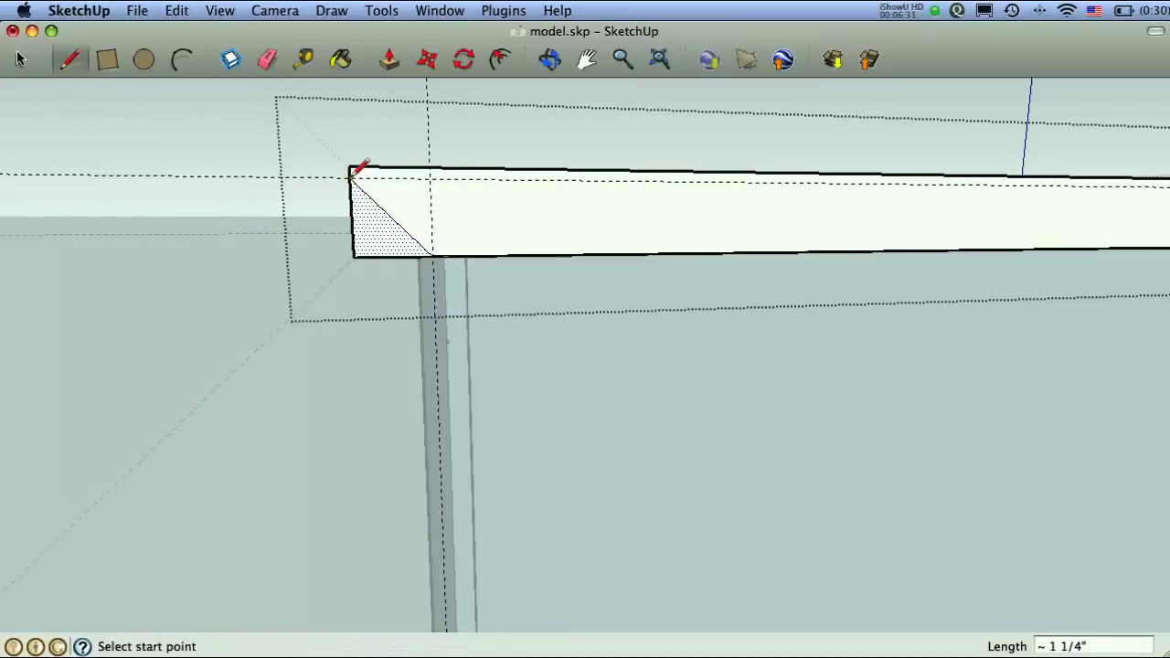
left_click(389, 59)
middle_click_drag(262, 277, 368, 253)
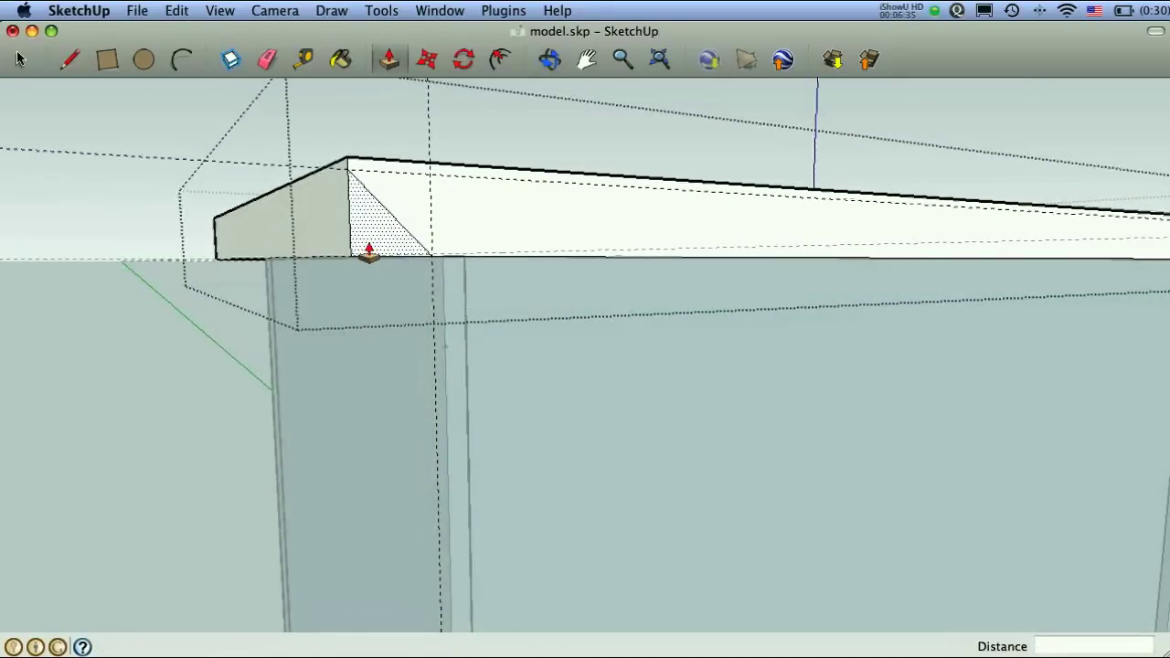
left_click_drag(368, 253, 240, 261)
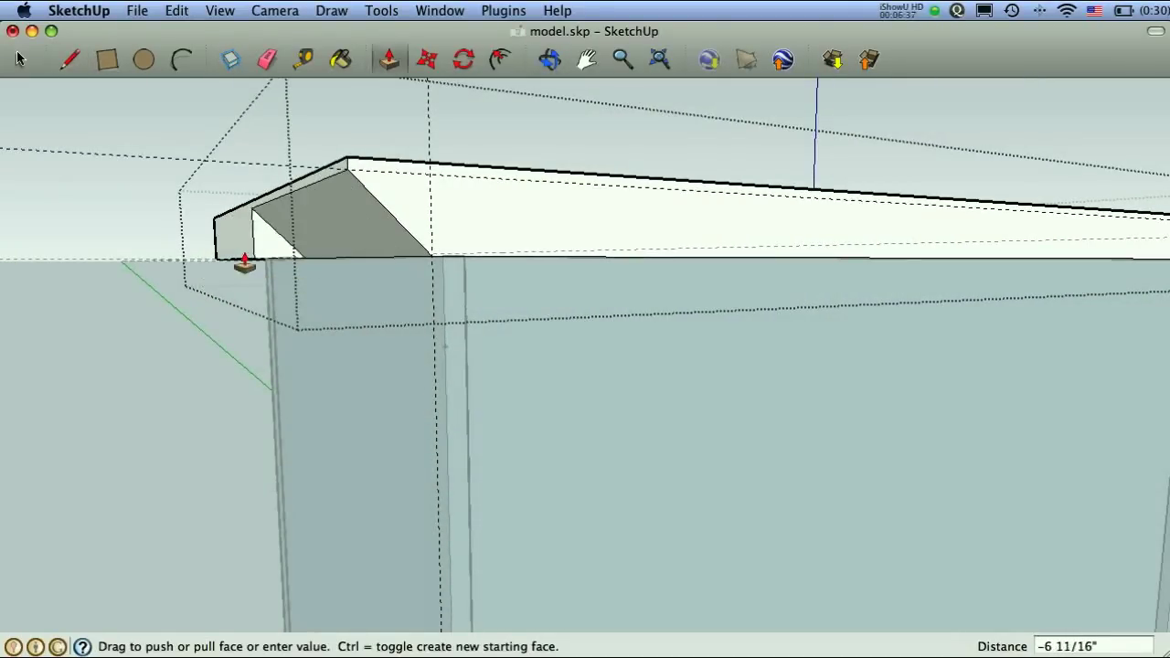
middle_click_drag(241, 262, 327, 254)
left_click_drag(327, 253, 183, 252)
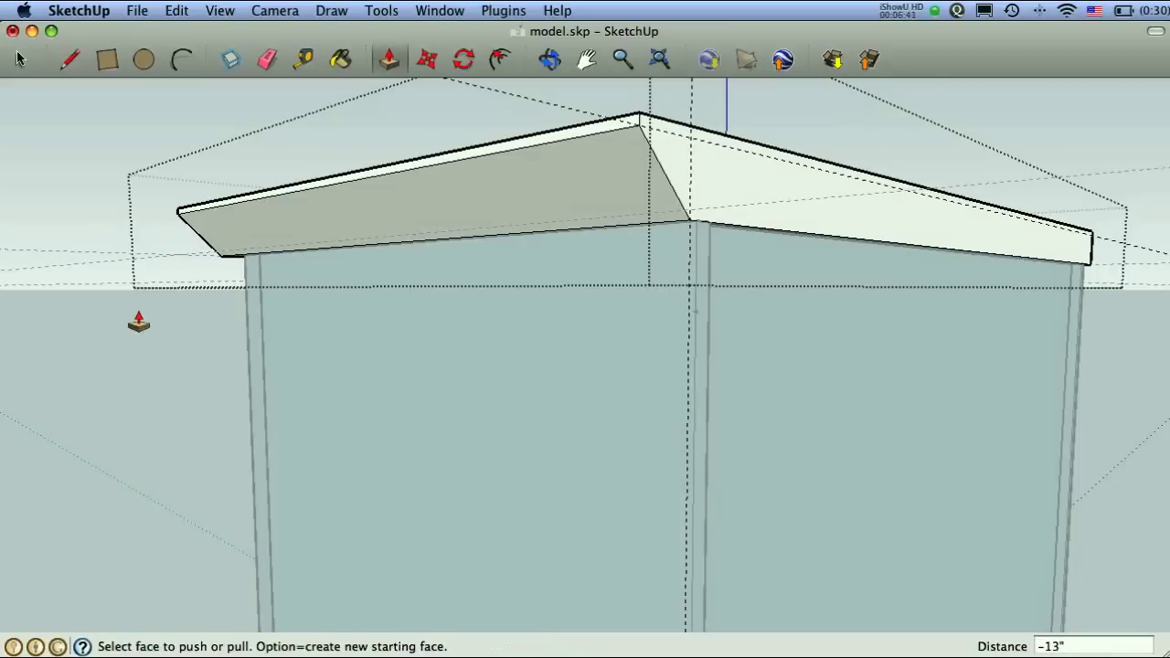
middle_click_drag(138, 322, 623, 337)
middle_click_drag(344, 243, 126, 114)
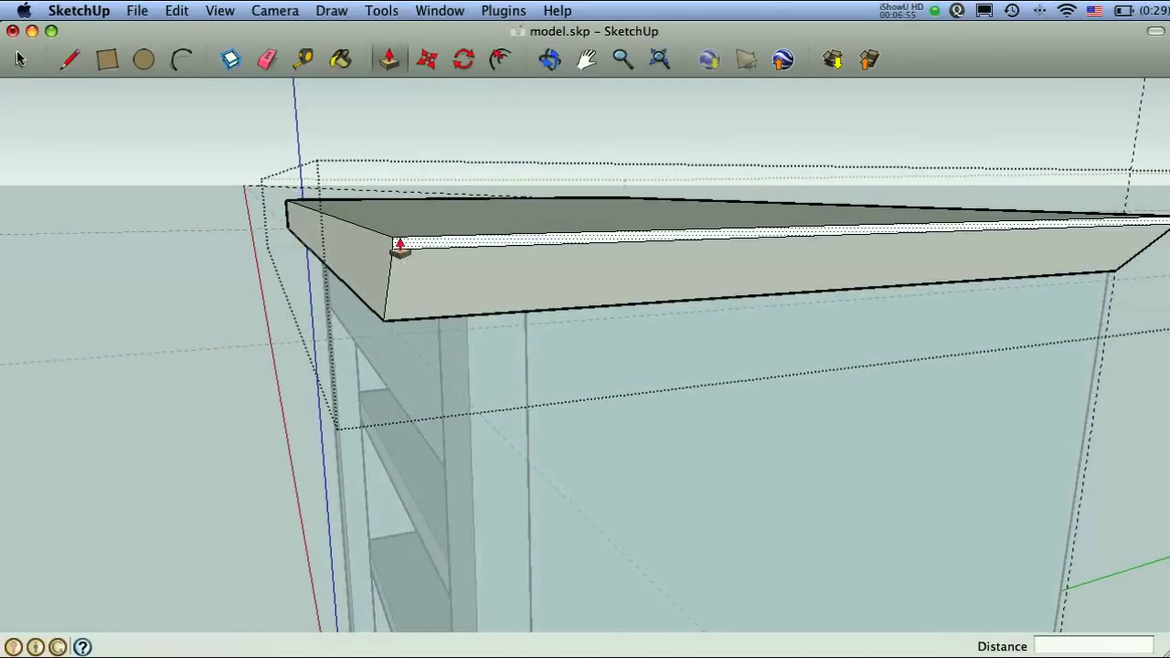
middle_click_drag(802, 364, 465, 262)
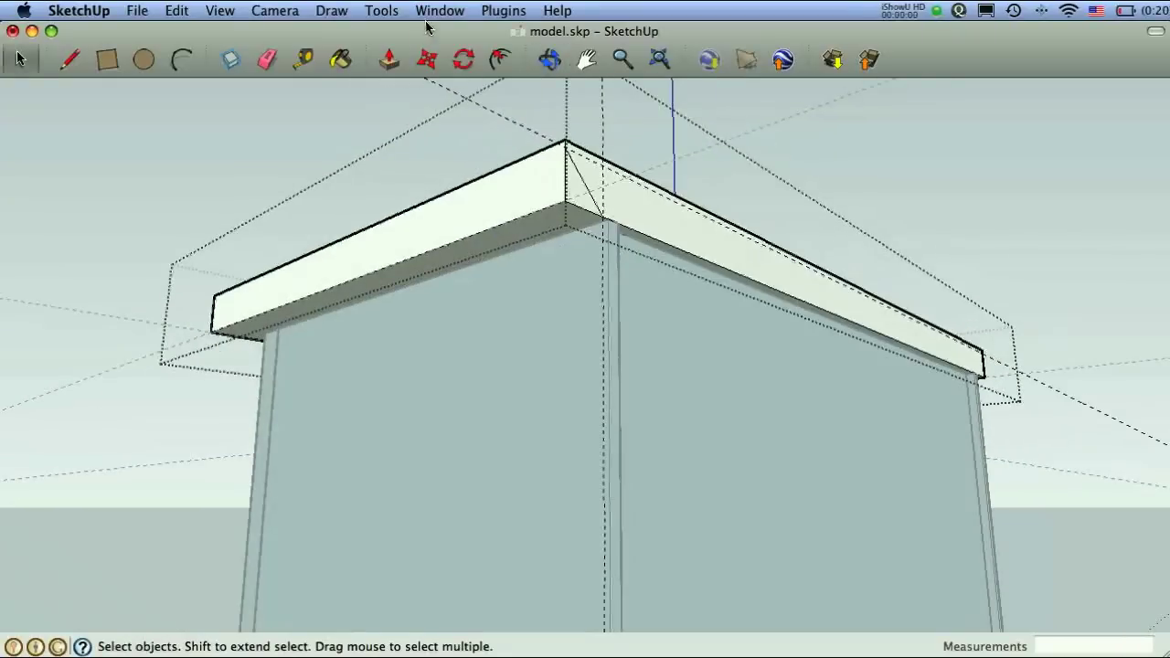
left_click(434, 11)
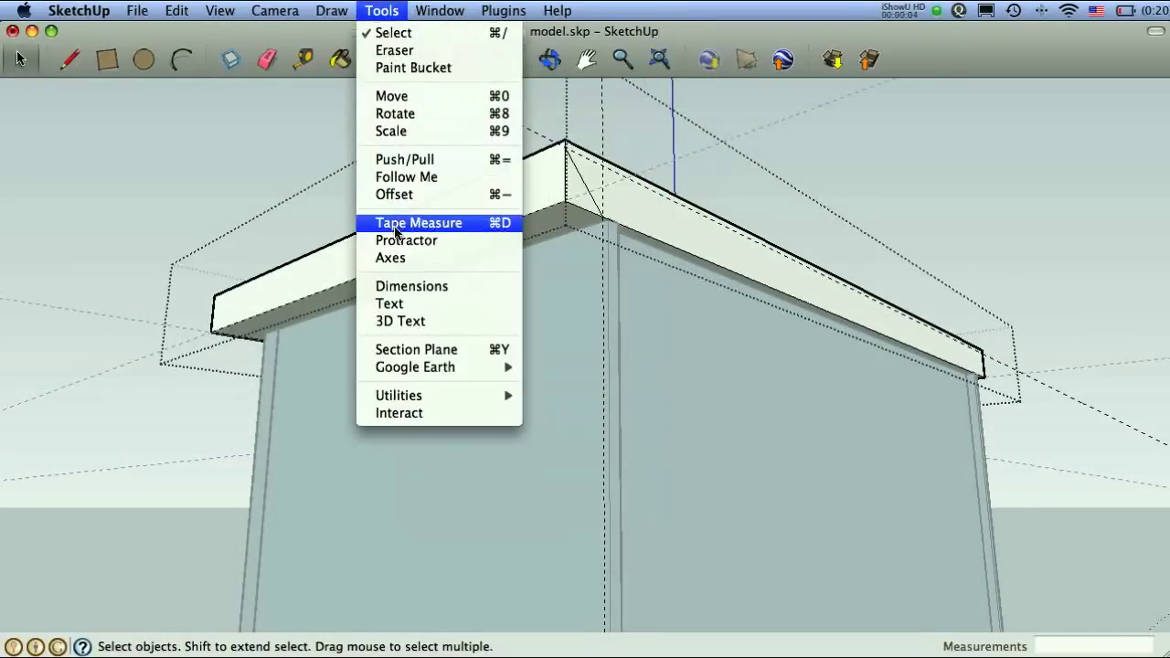
Step: Sweep the corner triangle with Follow Me along the slab's front and right edges, then inspect from below
left_click(416, 175)
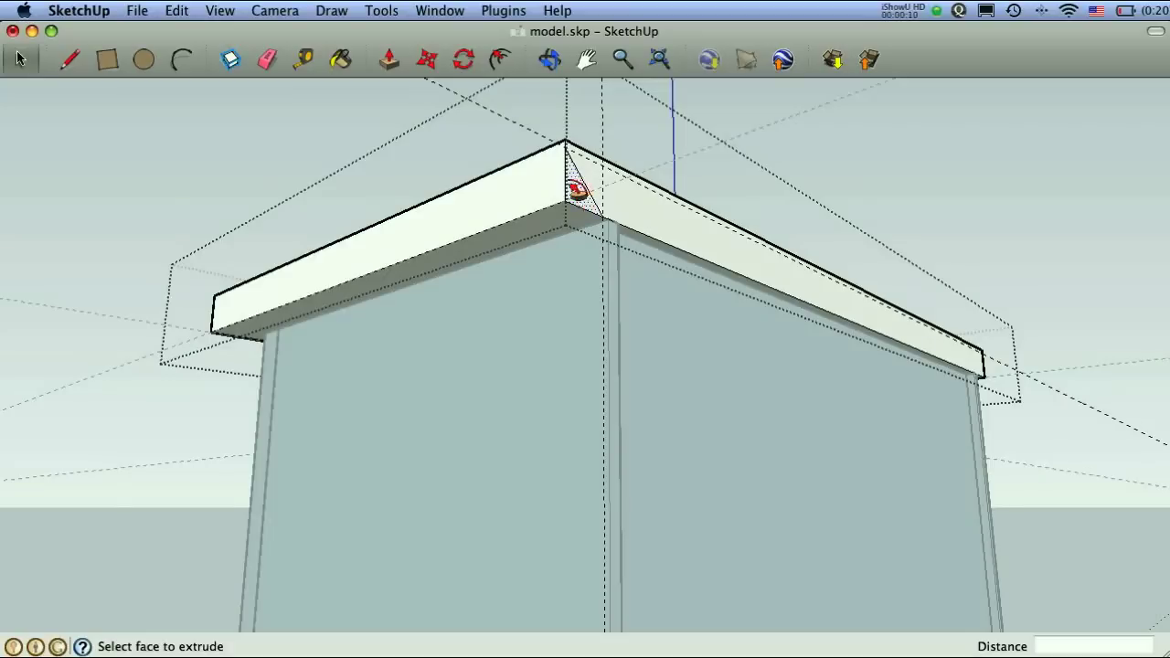
left_click_drag(581, 194, 582, 194)
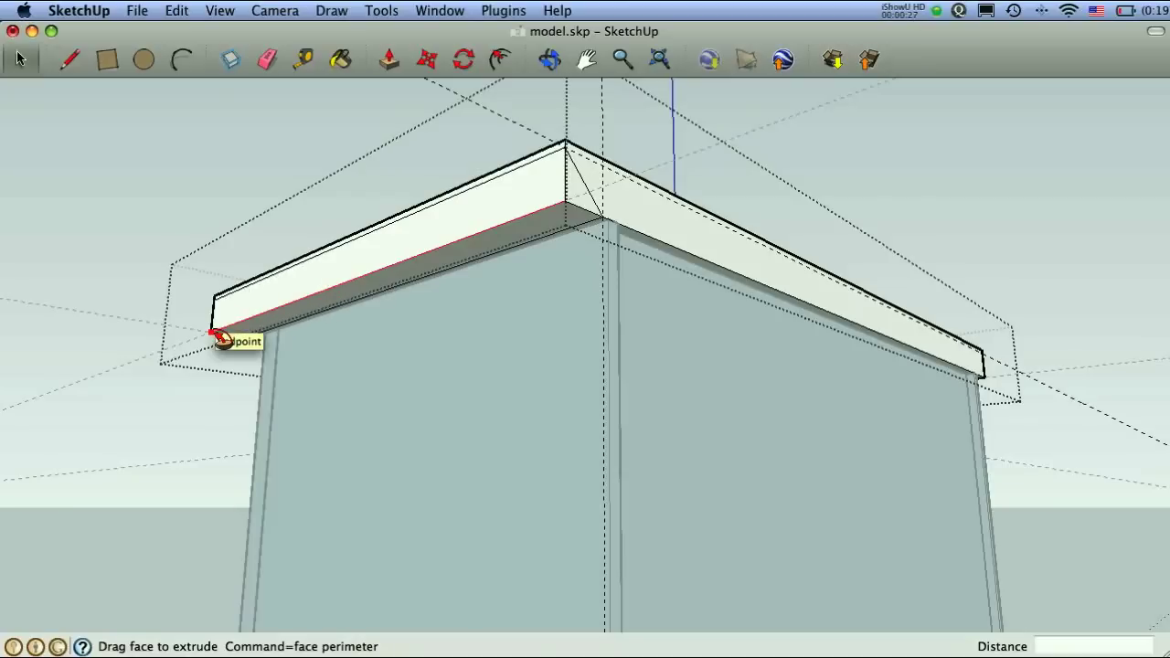
middle_click_drag(222, 338, 793, 256)
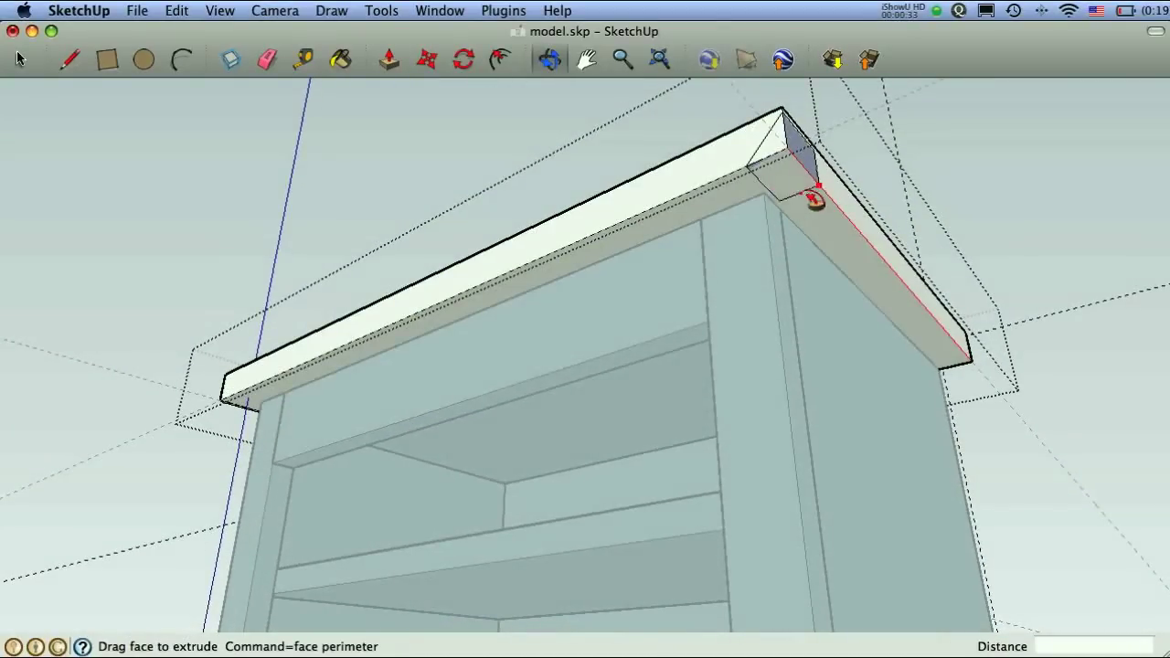
left_click(783, 155)
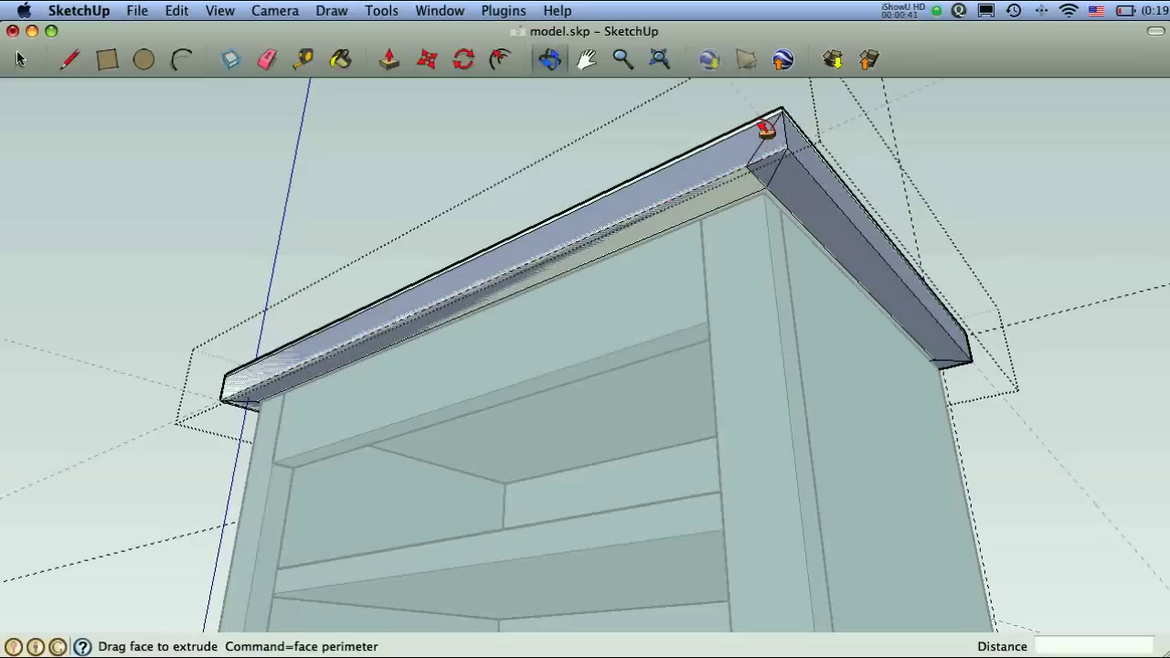
left_click(775, 157)
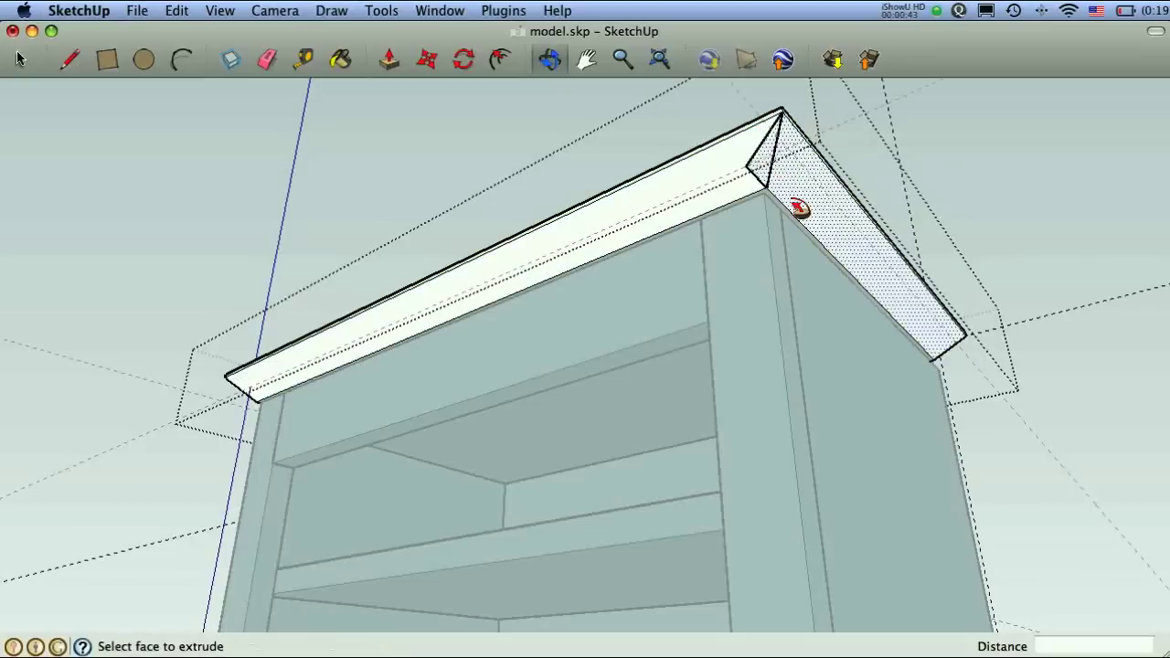
key("o")
left_click_drag(416, 268, 664, 381)
left_click_drag(911, 388, 293, 375)
Step: Undo the Follow Me chamfer sweep on the slab top
key("t")
key("super+z")
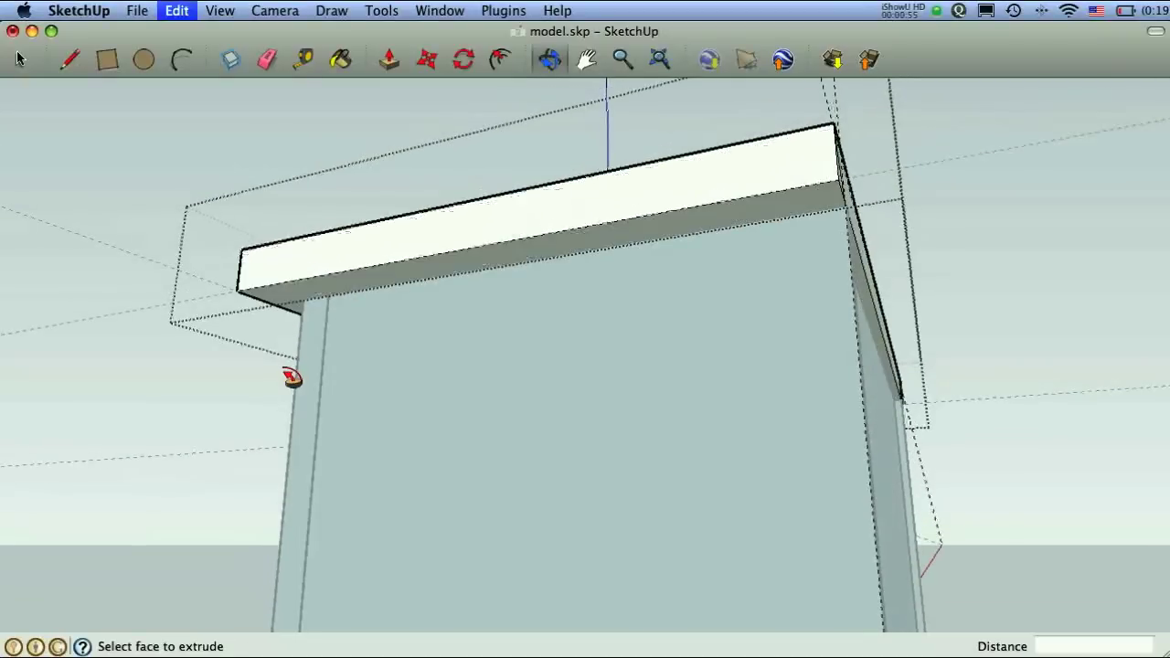
middle_click_drag(949, 253, 887, 280)
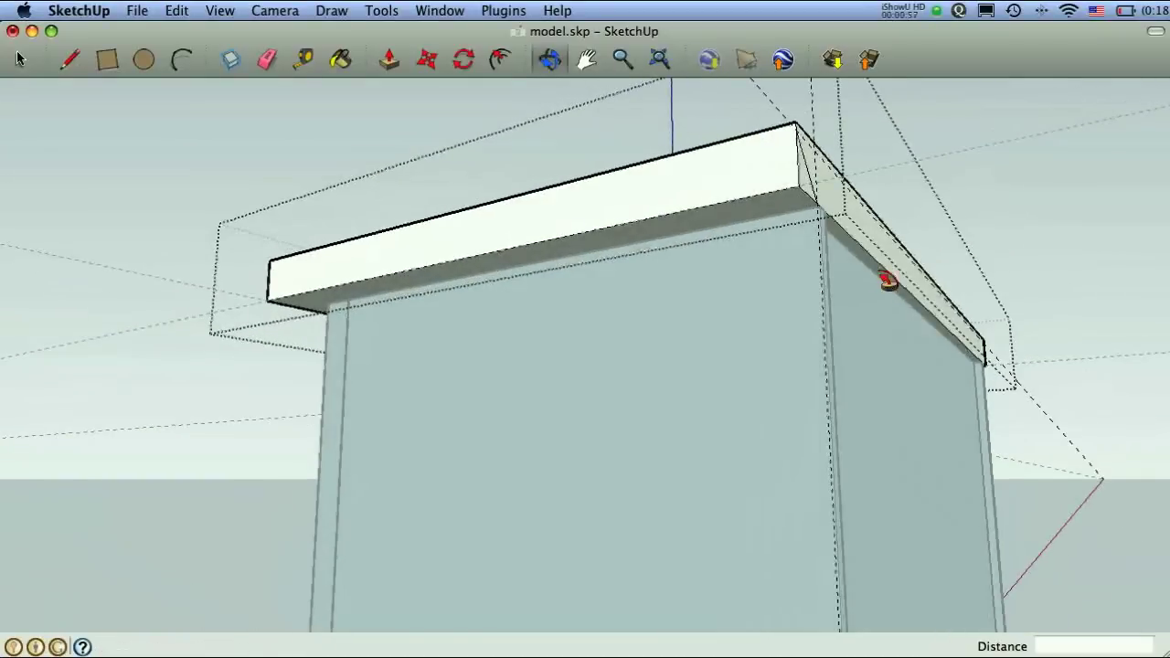
key("space")
Step: In the Outliner, hide the entries from the first Component#1 through Face Frame
left_click(667, 367)
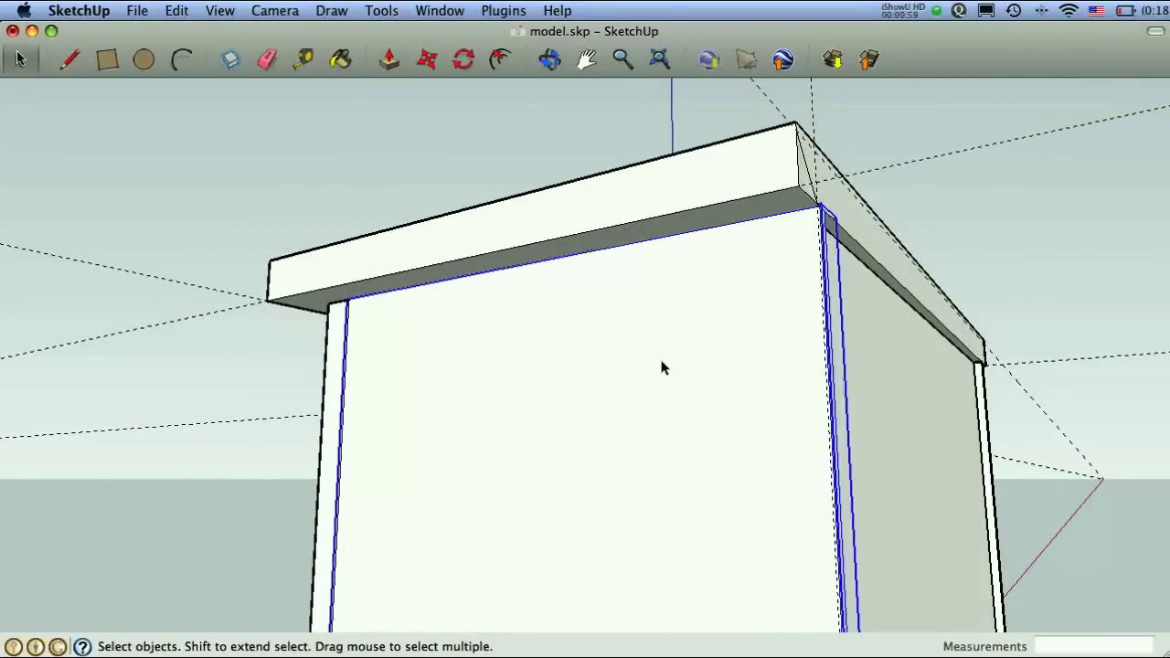
left_click(446, 10)
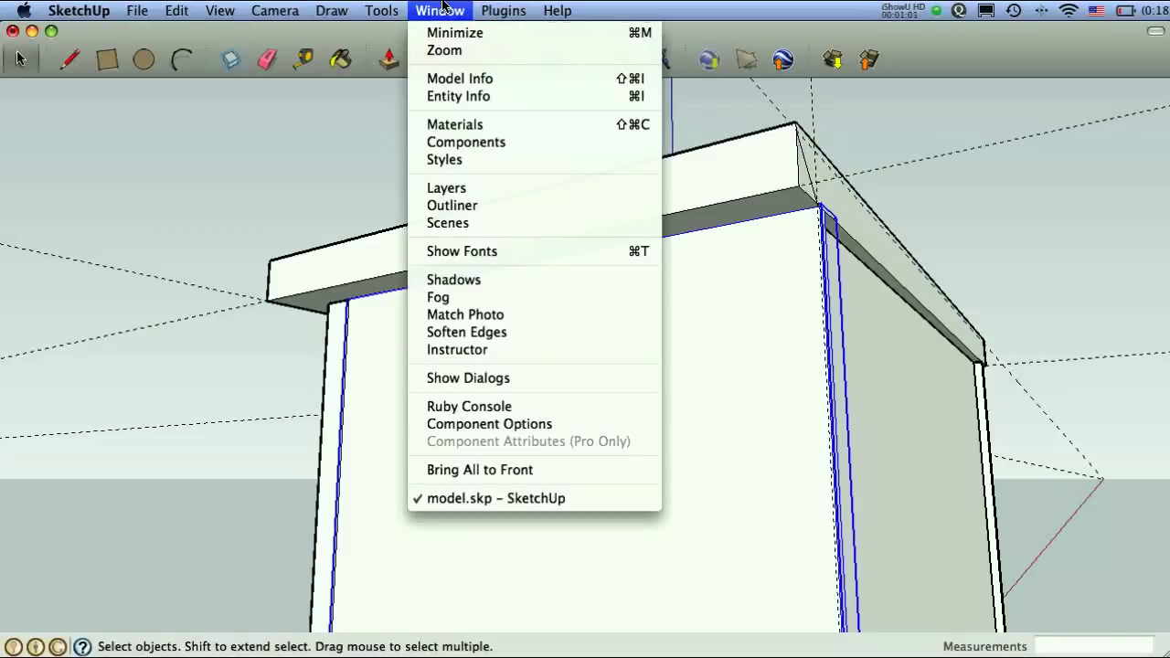
left_click(452, 206)
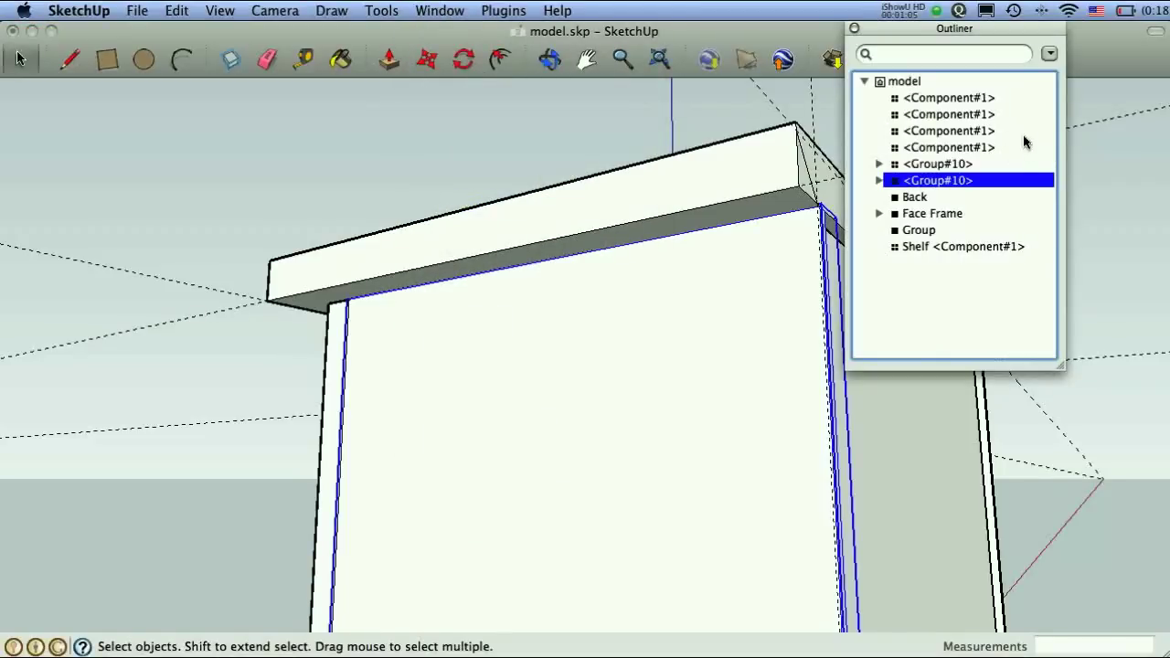
left_click(950, 97)
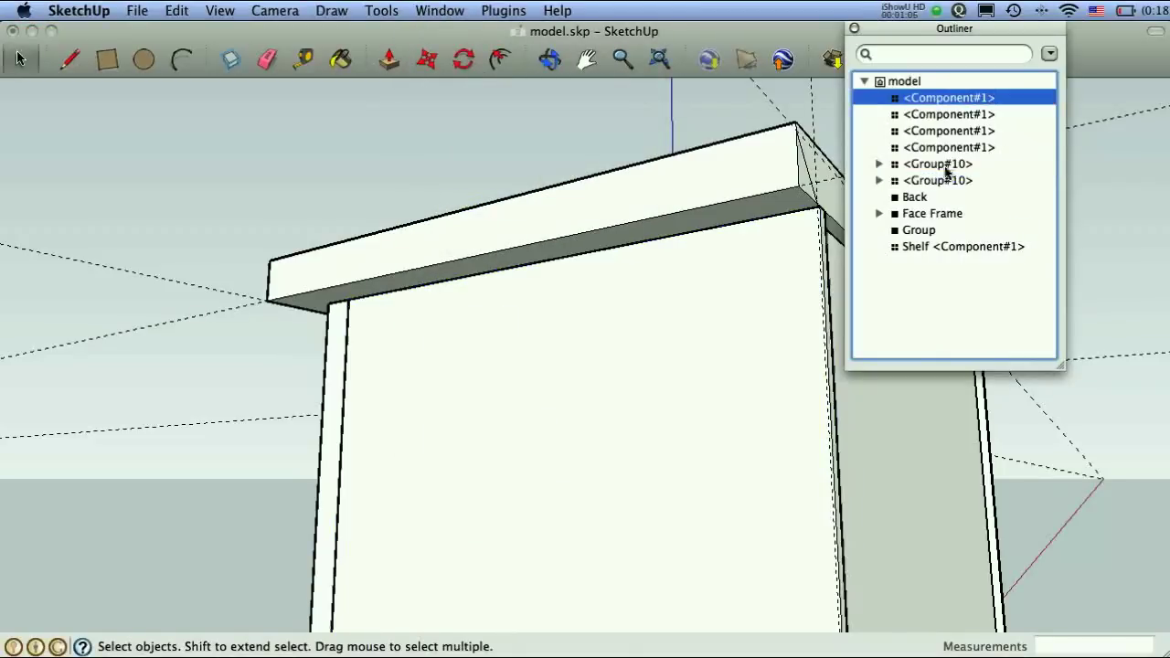
left_click(918, 230)
left_click(931, 214)
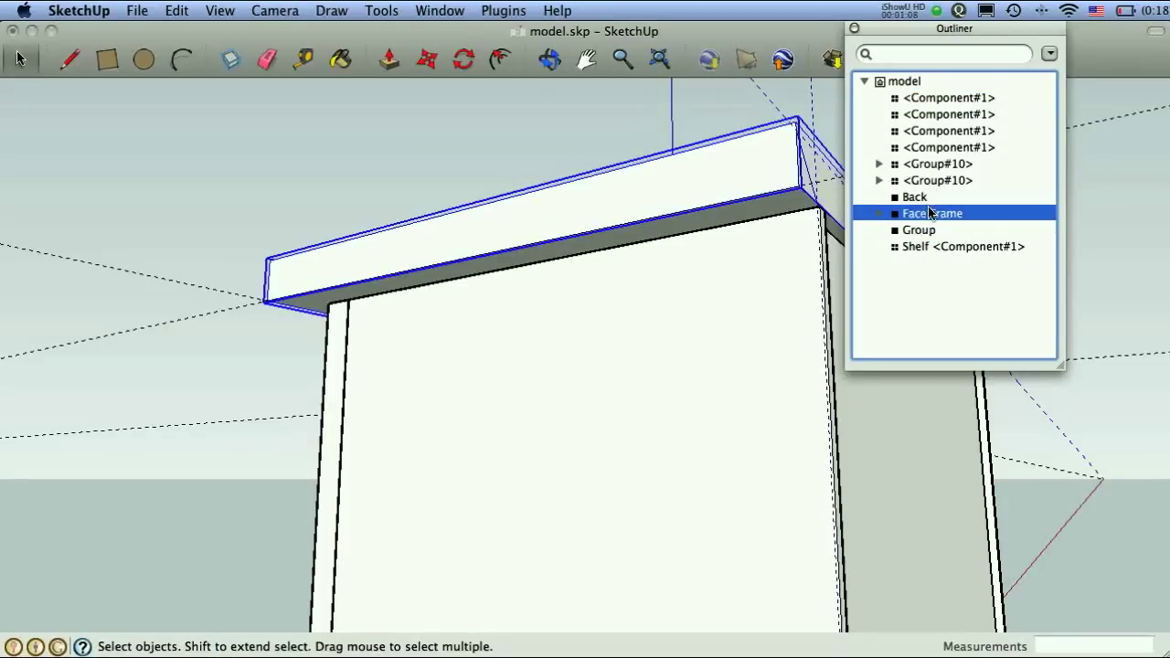
left_click(924, 103, "shift")
right_click(925, 106)
left_click(924, 149)
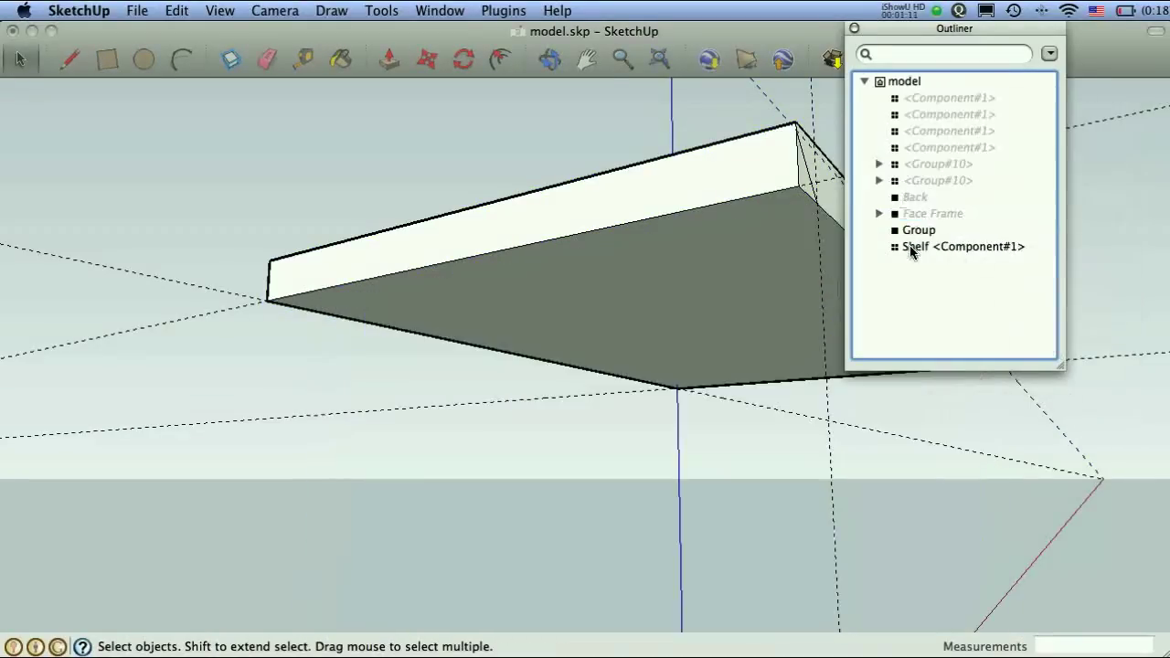
Step: Hide the Shelf component as well and look up under the isolated slab
right_click(925, 249)
left_click(947, 285)
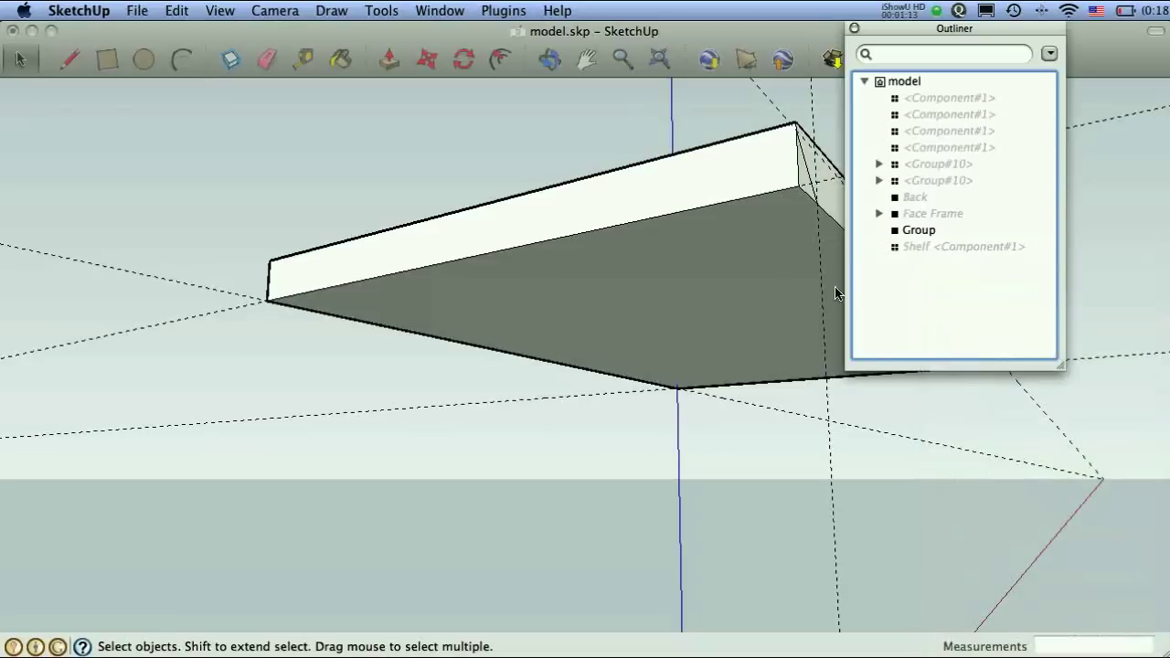
left_click(854, 30)
key("o")
left_click_drag(353, 473, 390, 412)
Step: Select the slab's face and Push/Pull it outward, then orbit until the slab lies edge-on
key("space")
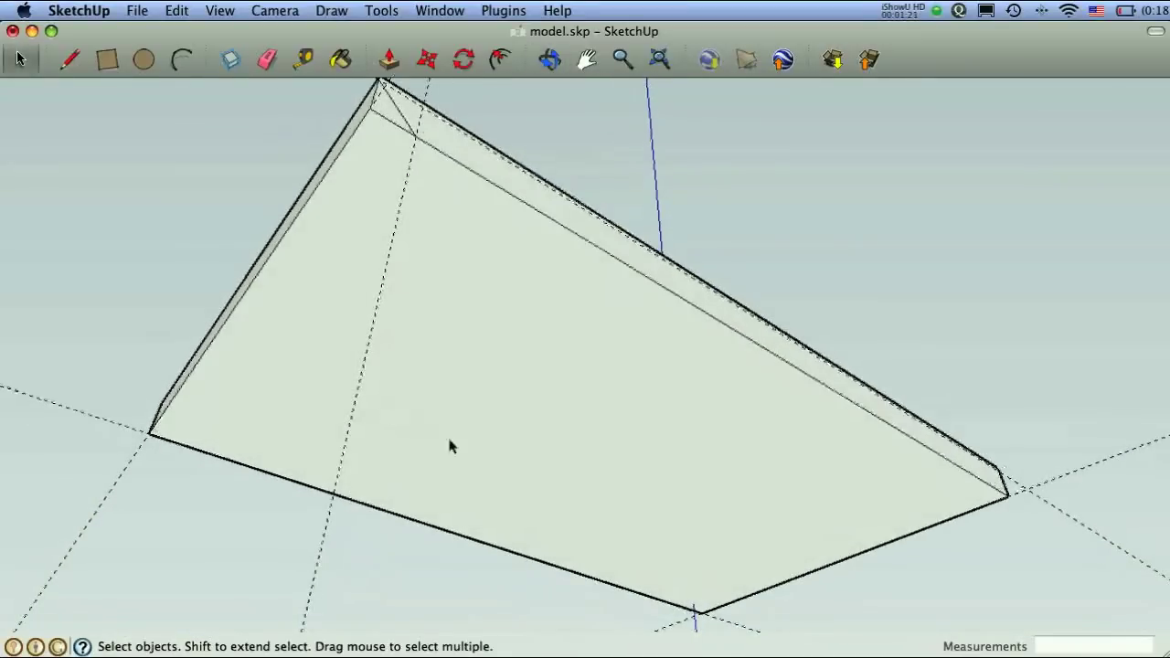
middle_click_drag(510, 394, 509, 394)
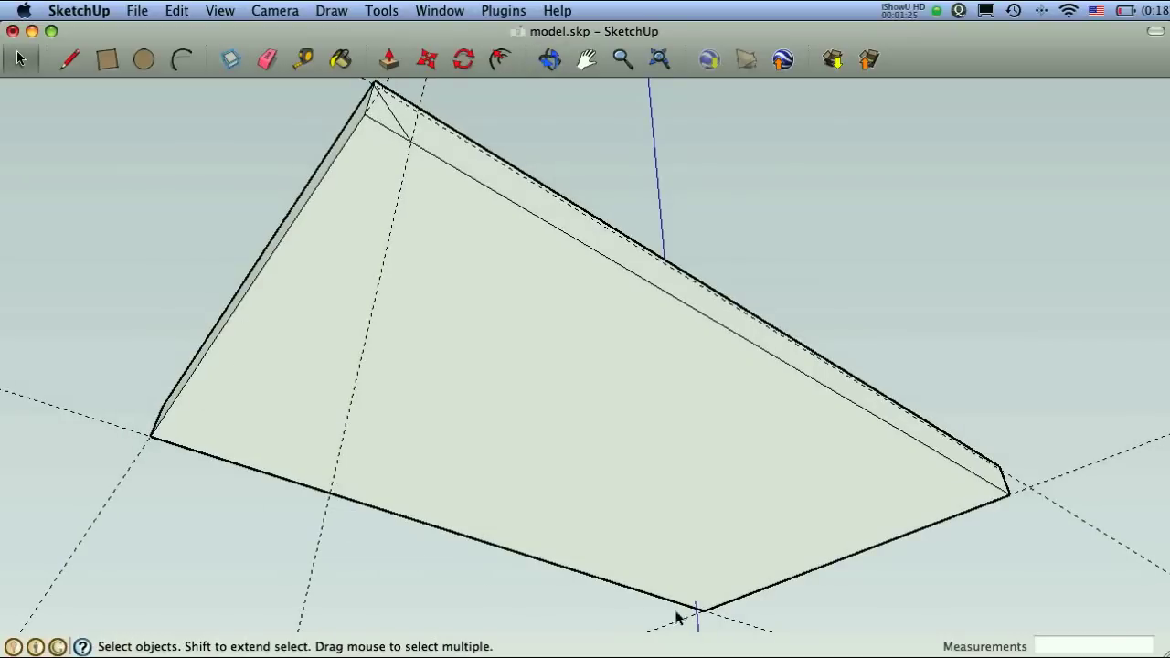
left_click(381, 10)
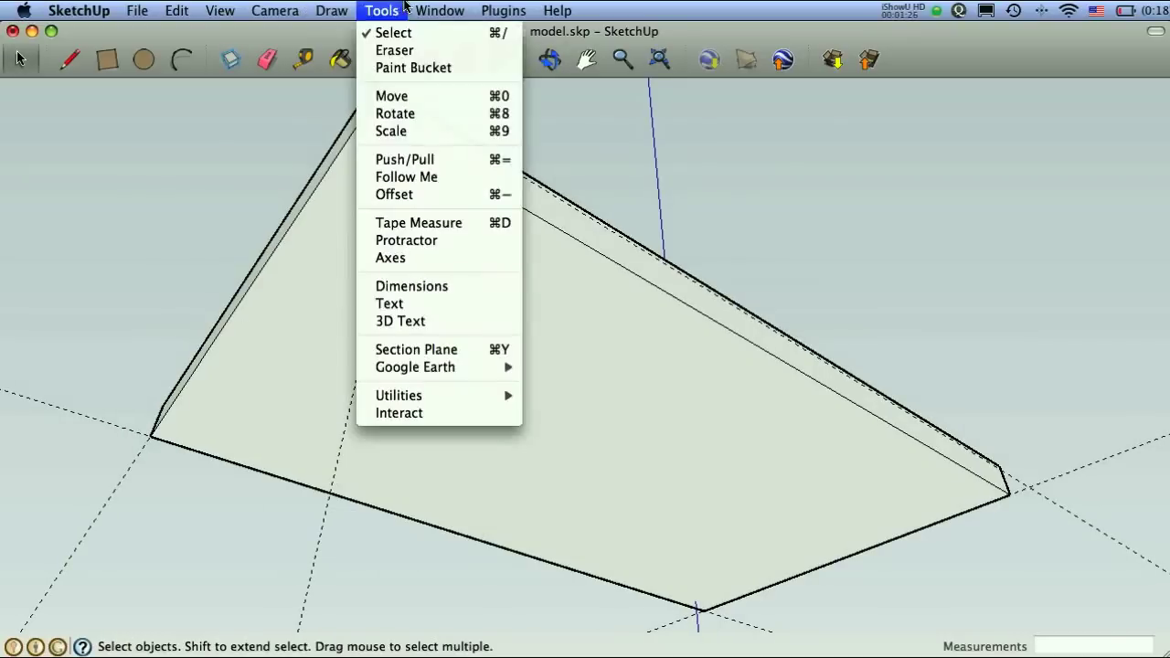
left_click(393, 157)
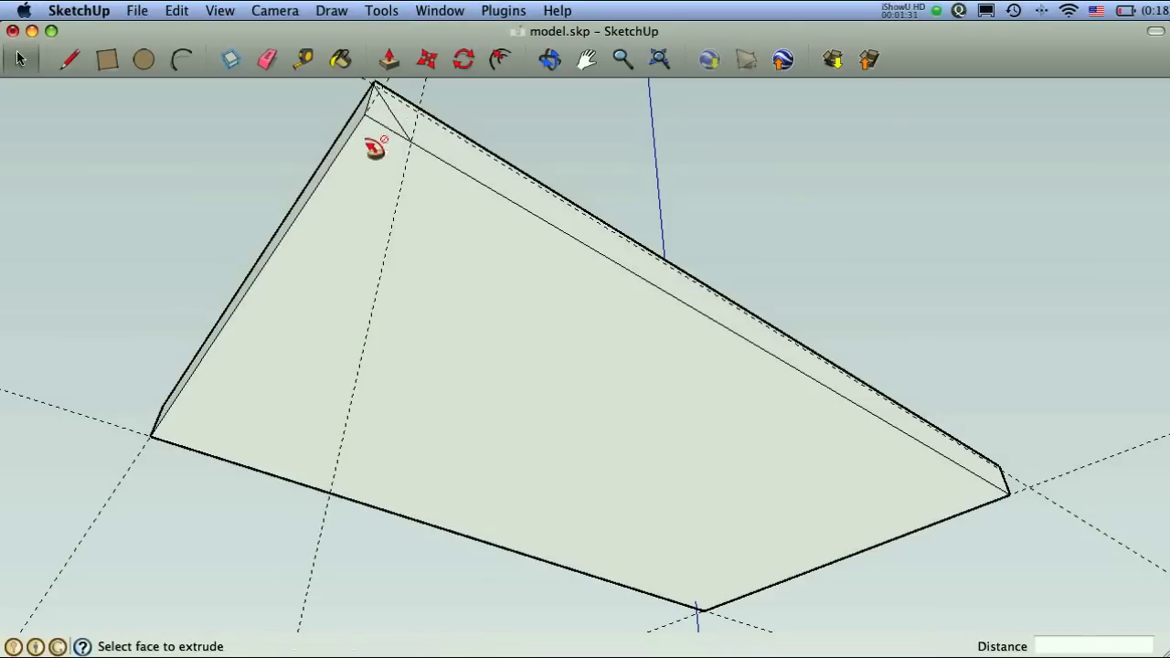
key("space")
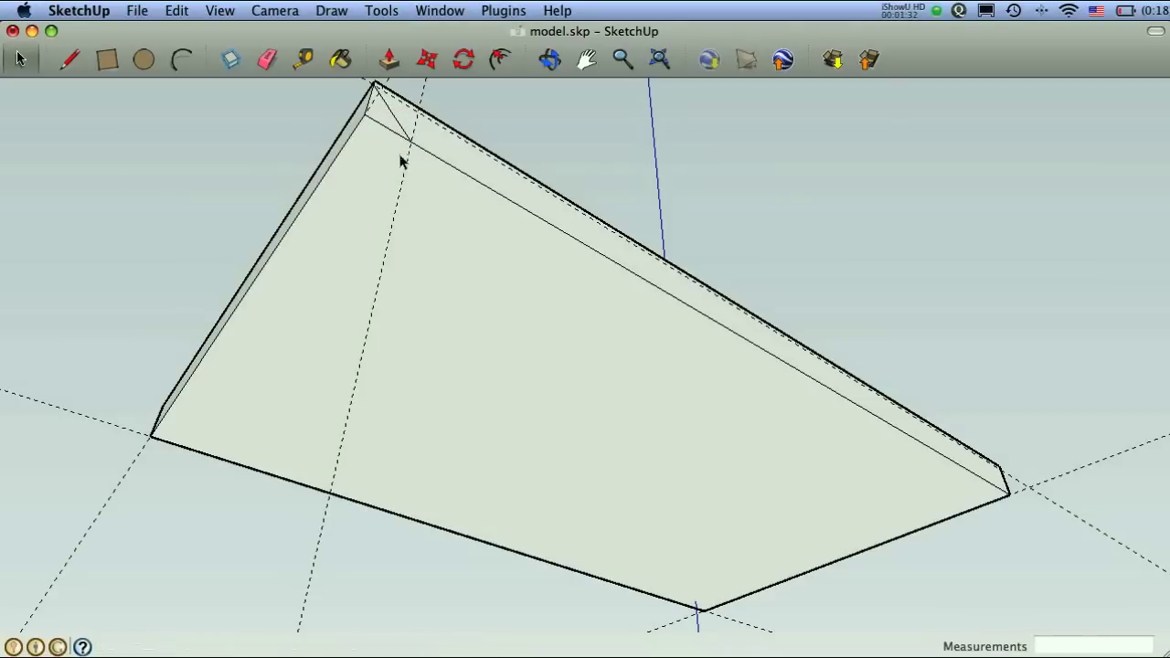
left_click(447, 198)
left_click(381, 10)
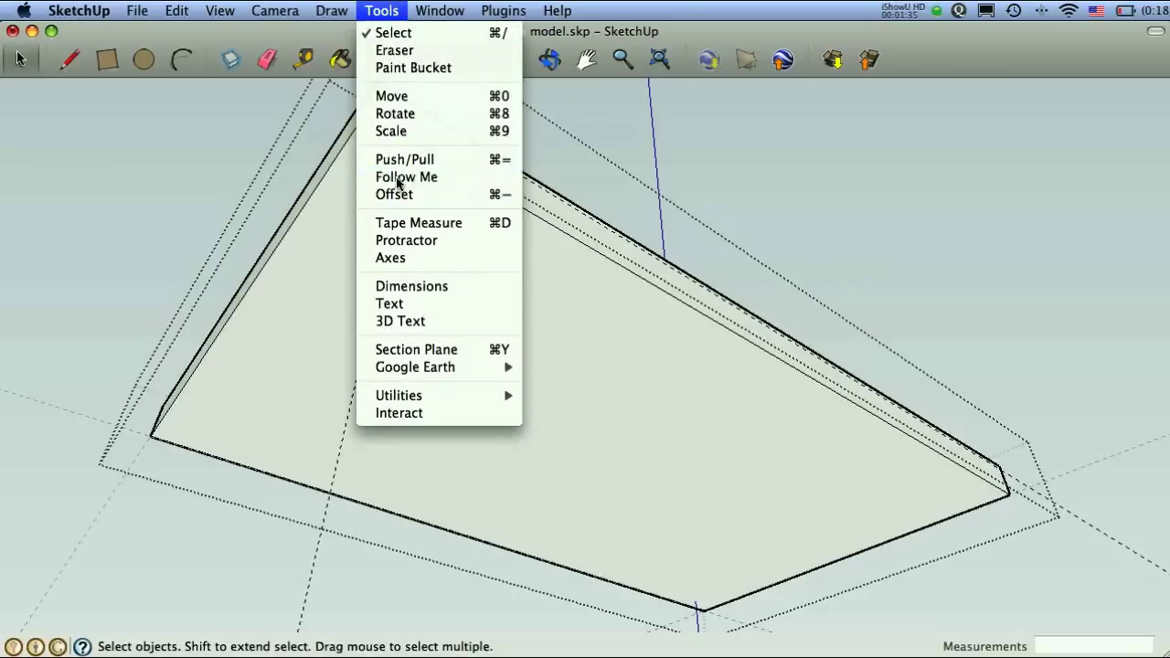
left_click(400, 160)
left_click_drag(387, 115, 1010, 499)
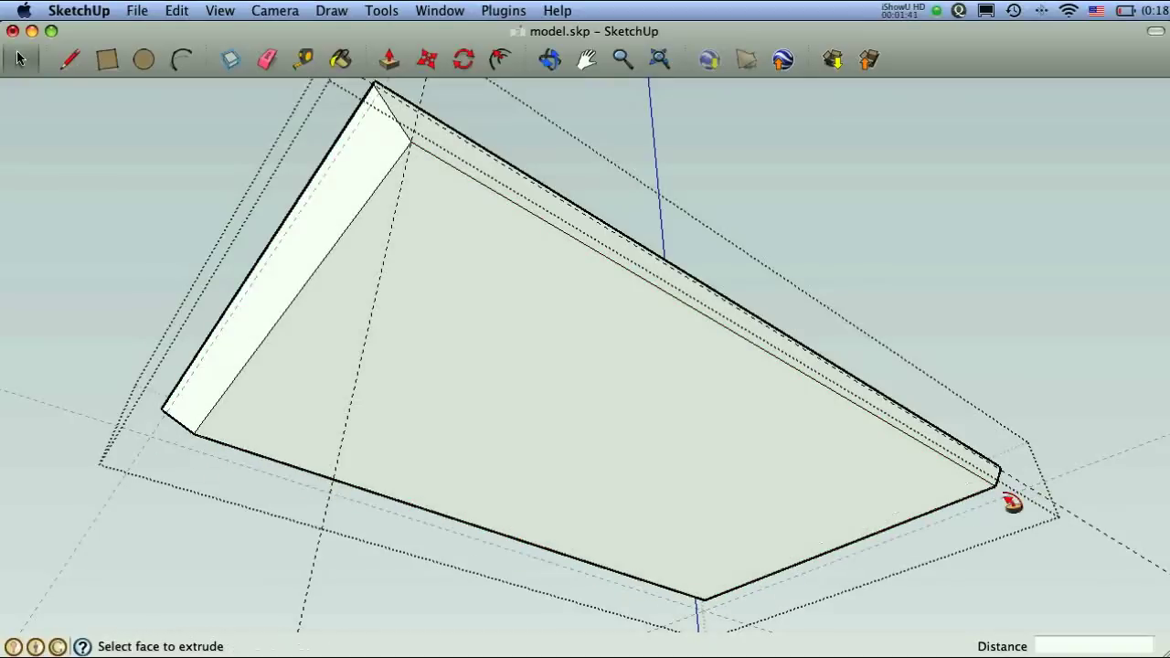
middle_click_drag(148, 429, 528, 467)
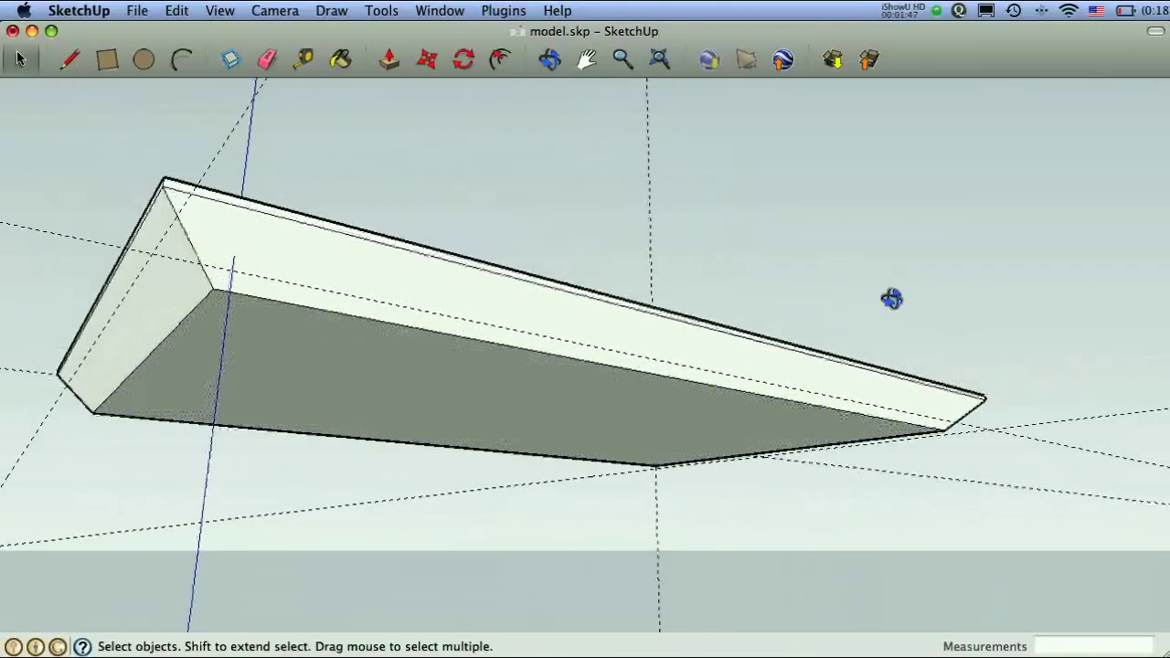
middle_click_drag(892, 298, 383, 274)
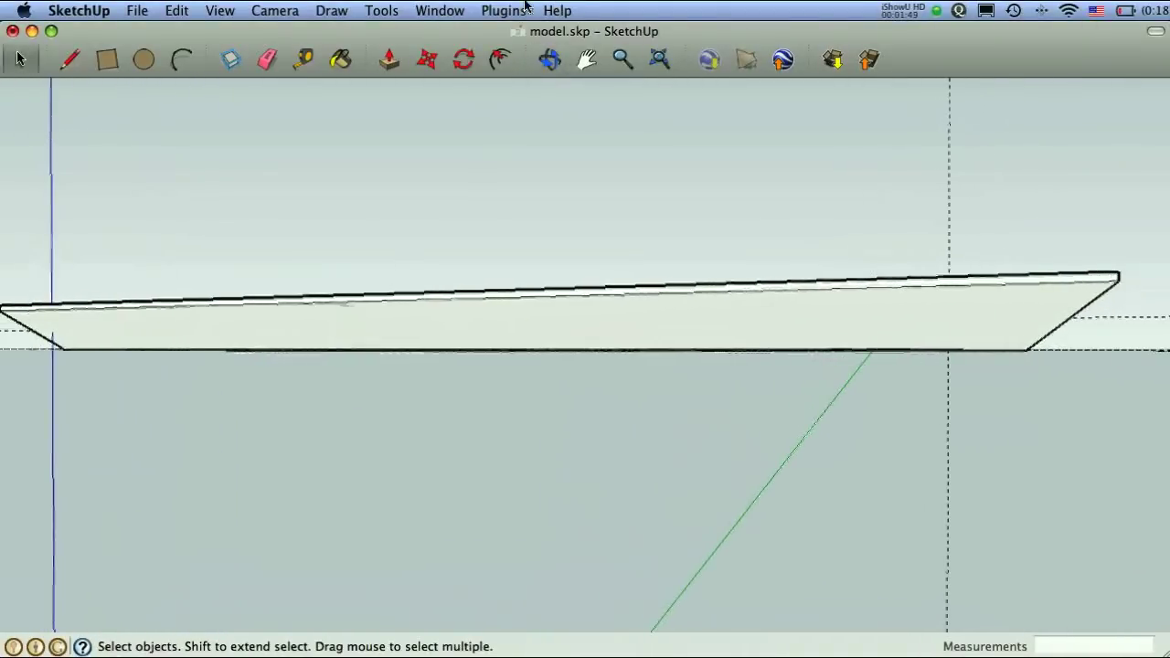
Step: In the Outliner, select every entry from Component#1 through Shelf and unhide them
left_click(439, 10)
left_click(471, 204)
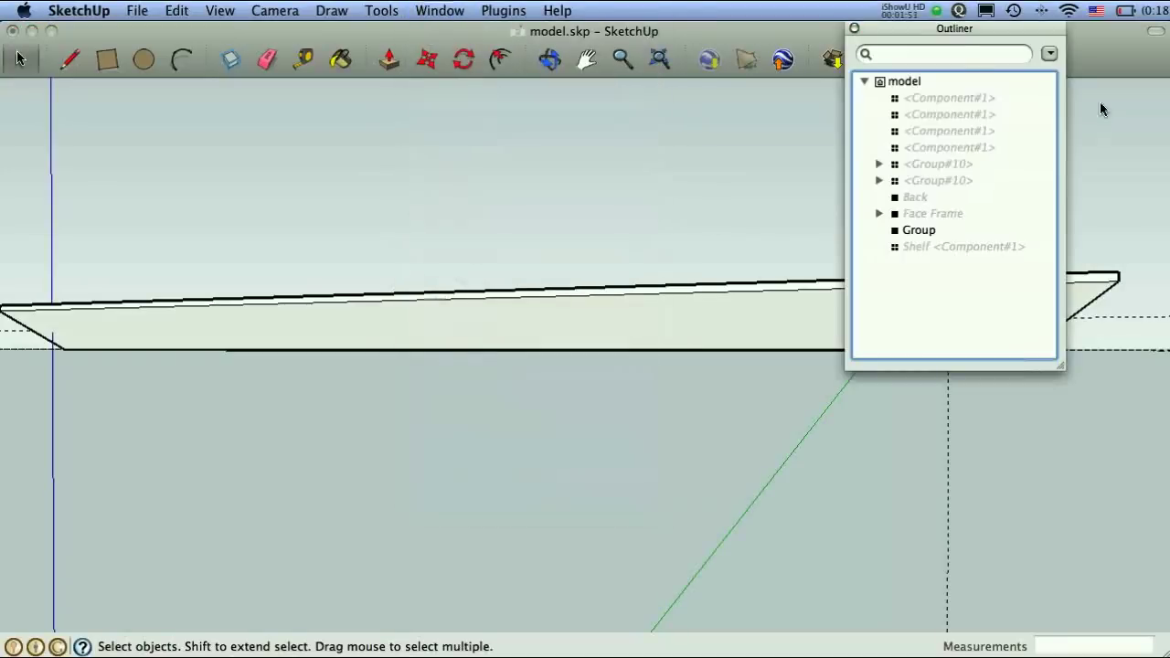
left_click(940, 97)
left_click(923, 247, "shift")
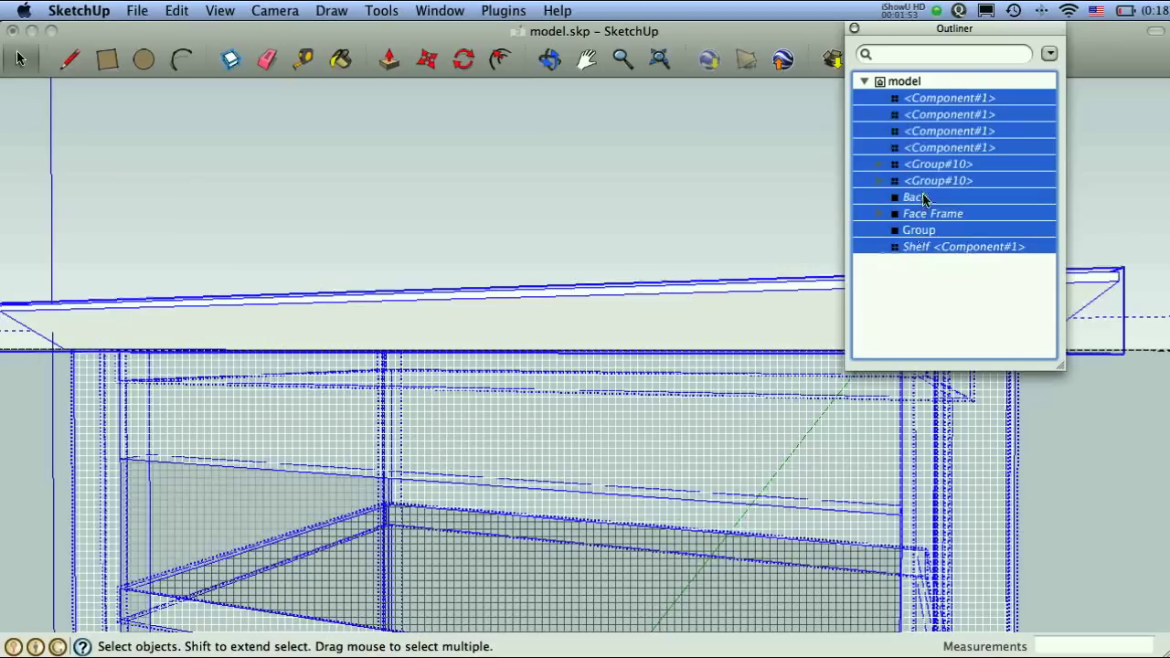
right_click(923, 199)
left_click(947, 240)
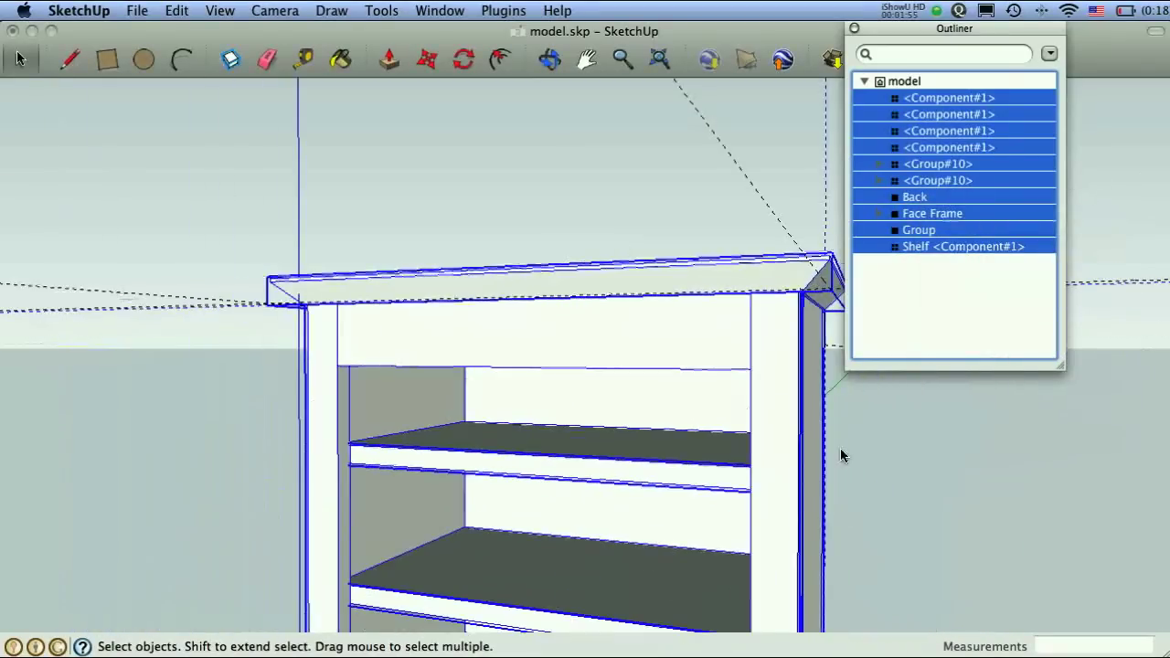
left_click(842, 456)
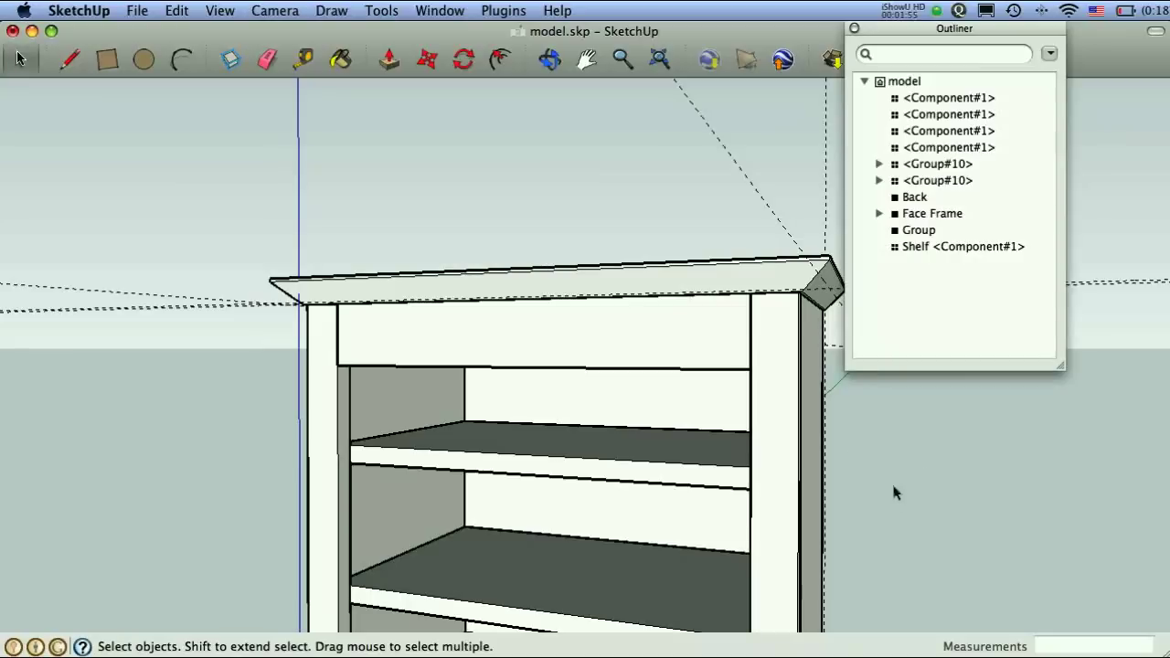
left_click(852, 32)
Step: Orbit to a front view of the bookshelf and briefly open the top moulding component
mouse_move(878, 384)
middle_mouse_down()
mouse_move(835, 295)
mouse_move(840, 386)
middle_mouse_up()
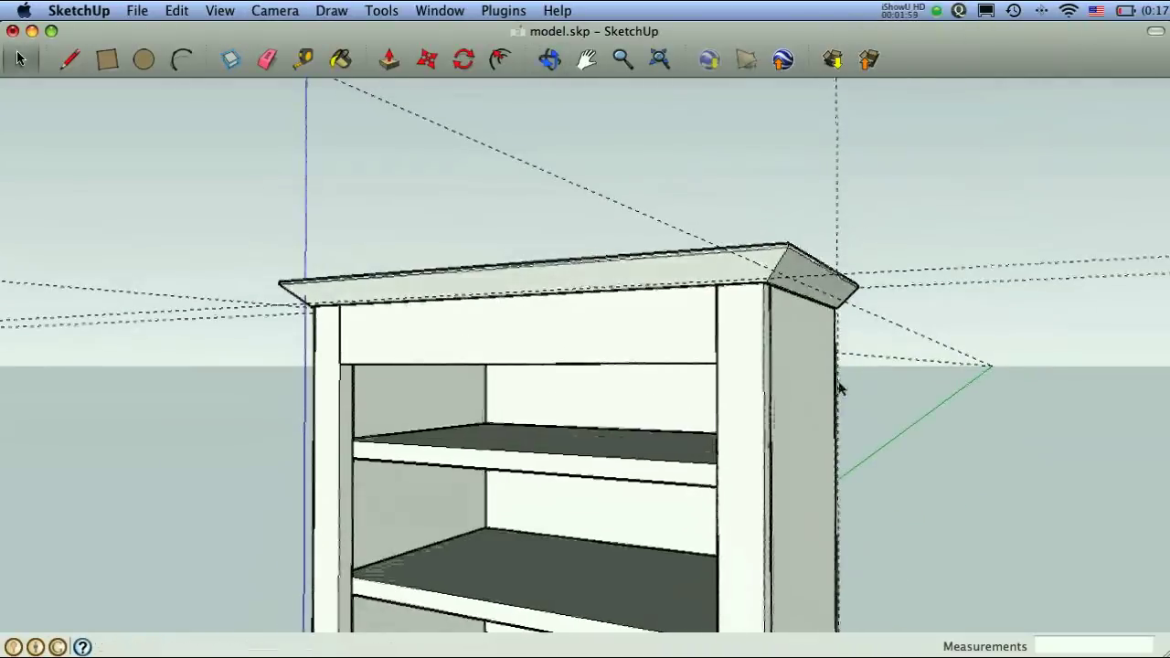
left_click_drag(953, 226, 951, 224)
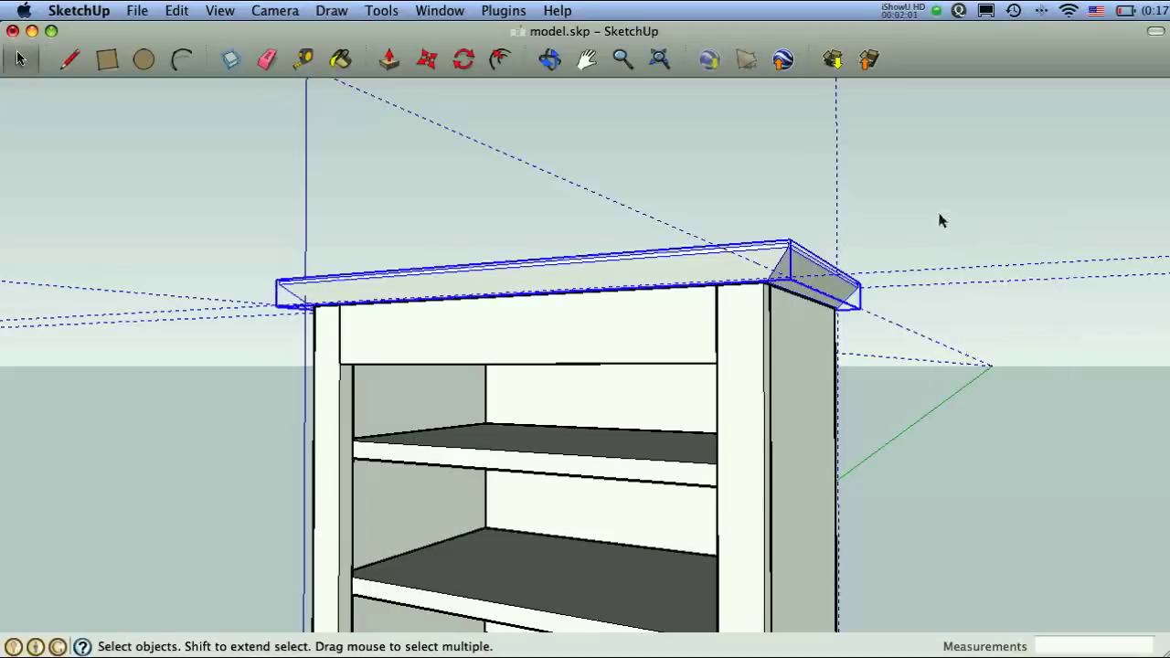
left_click(961, 343)
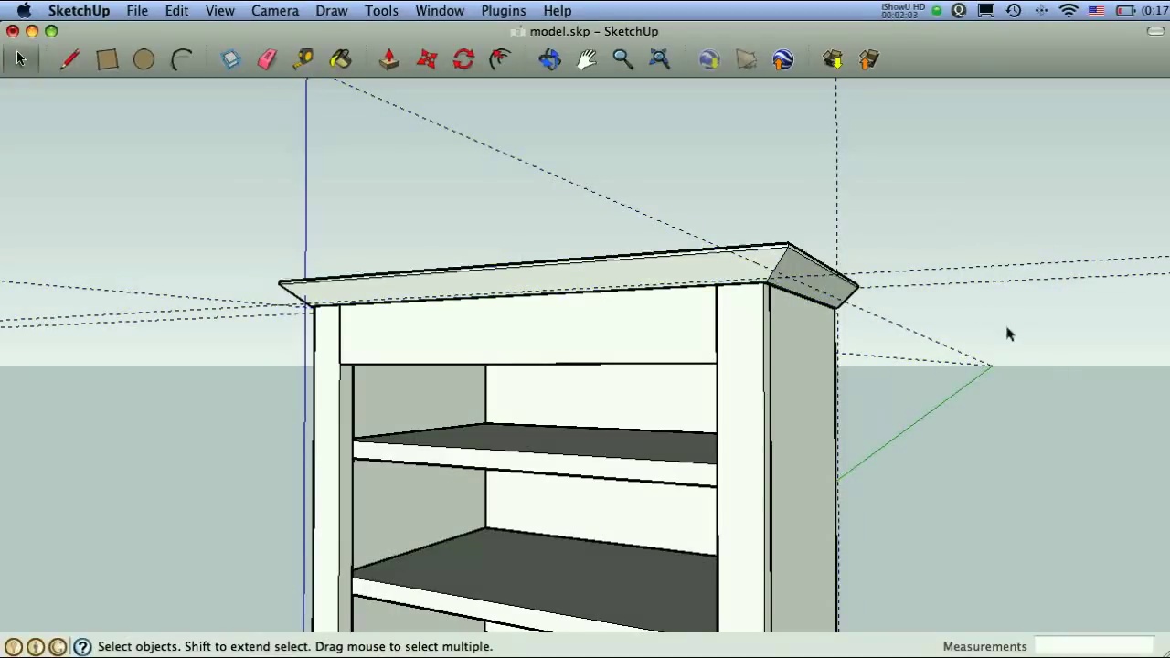
middle_click_drag(1006, 327, 421, 271)
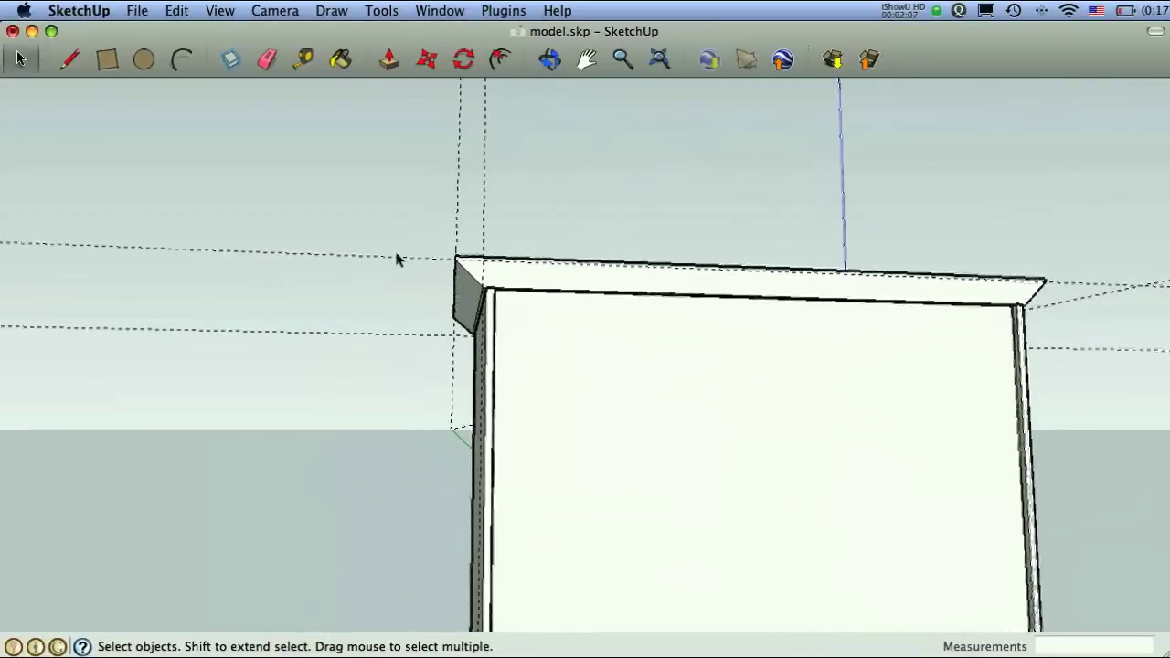
left_click(379, 258)
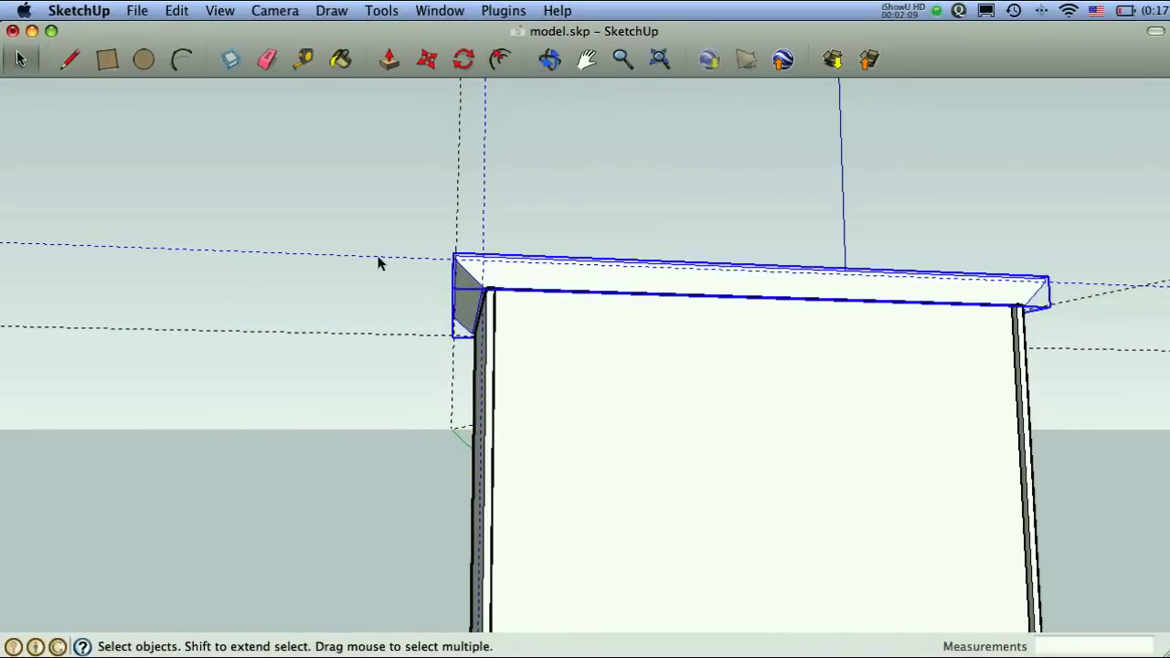
double_click(379, 261)
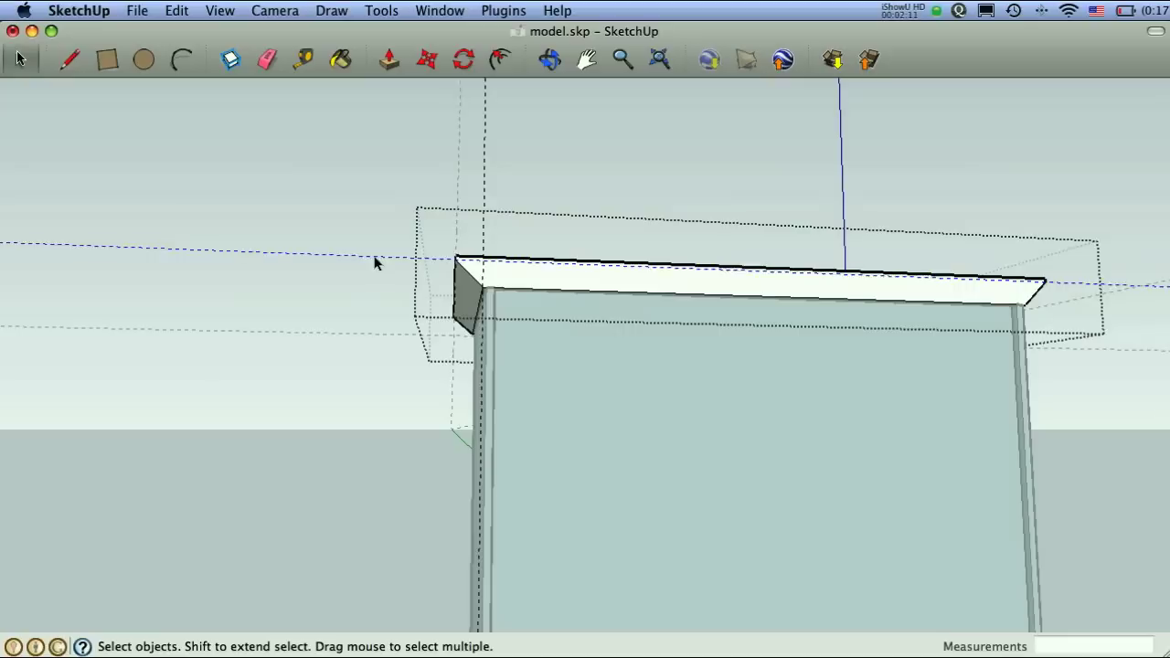
left_click(358, 332)
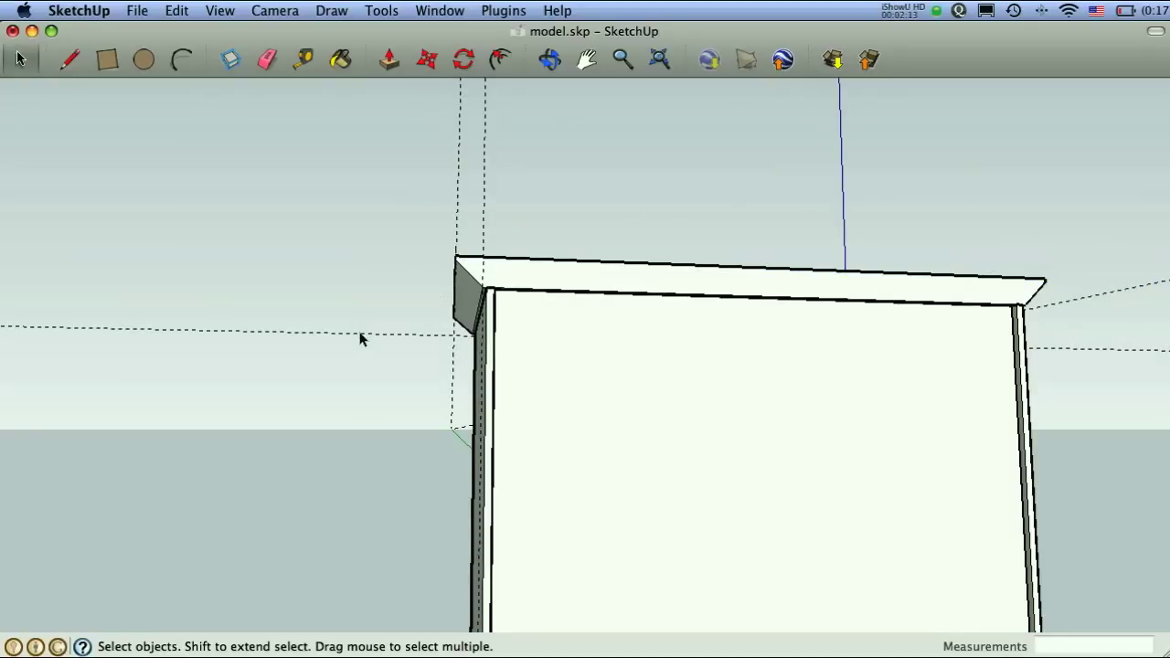
left_click(486, 162)
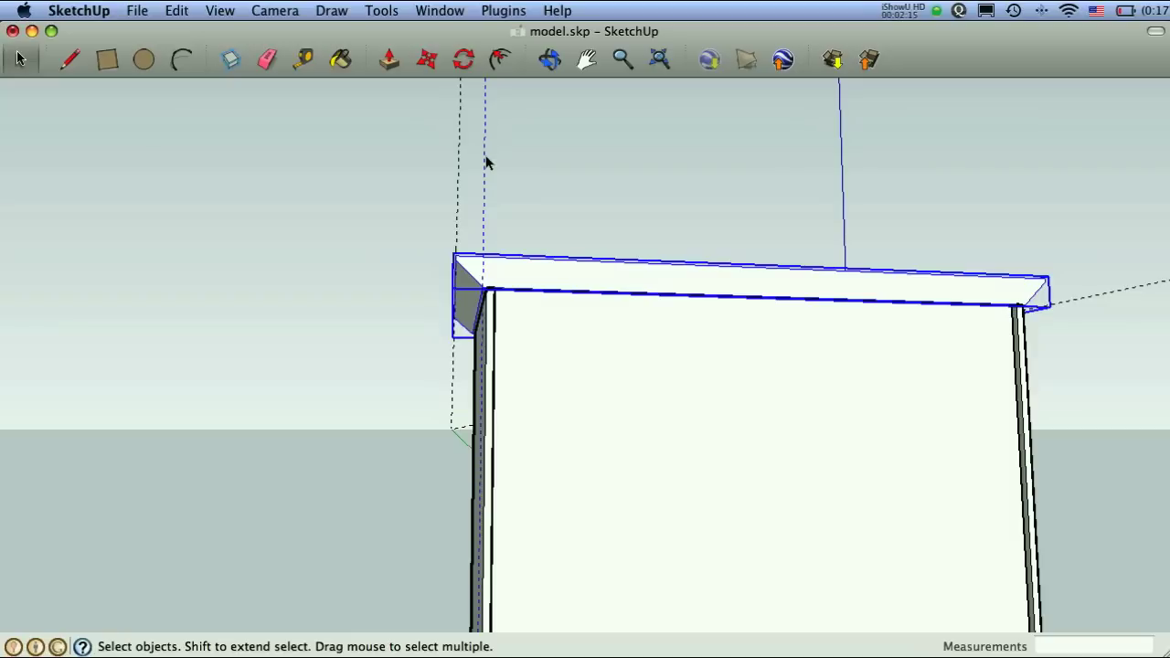
double_click(486, 162)
left_click(500, 163)
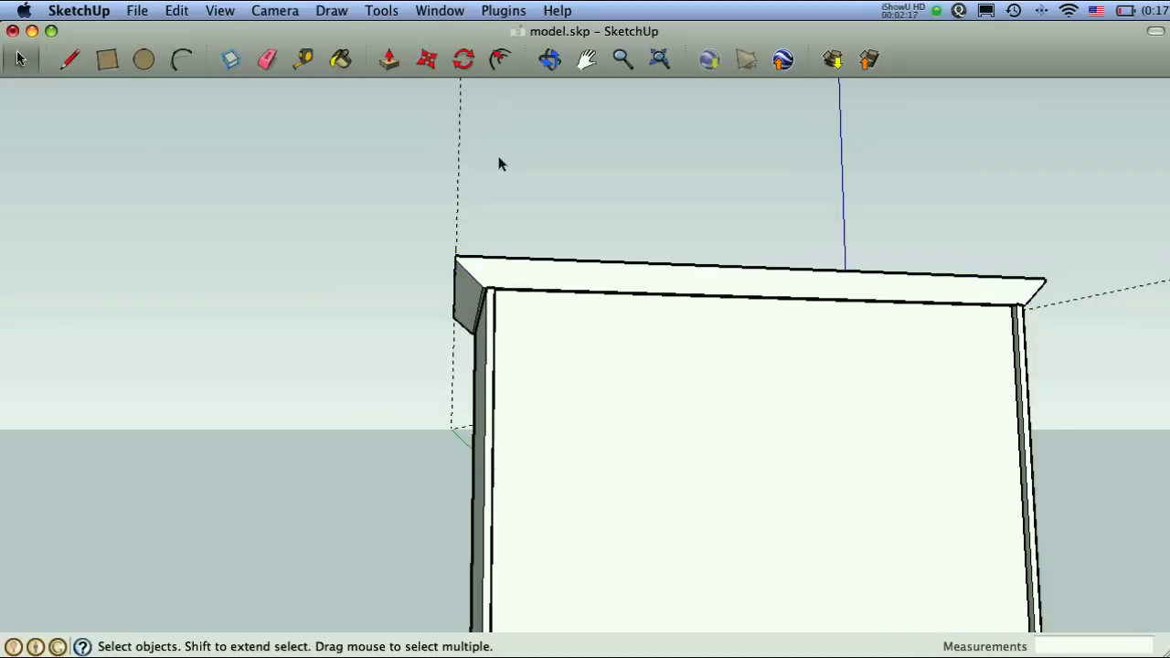